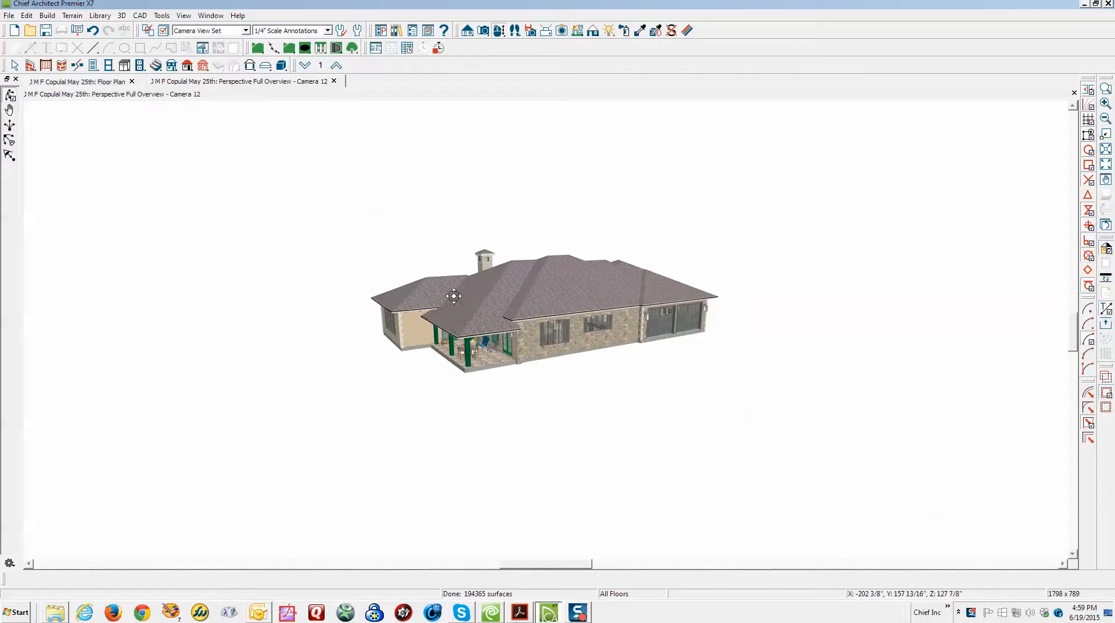
Open the plan file "J M F final 6 pitch June 15 th plan.plan" alongside the current plan.
left_click_drag(464, 318, 478, 324)
scroll(478, 323, "up", 4)
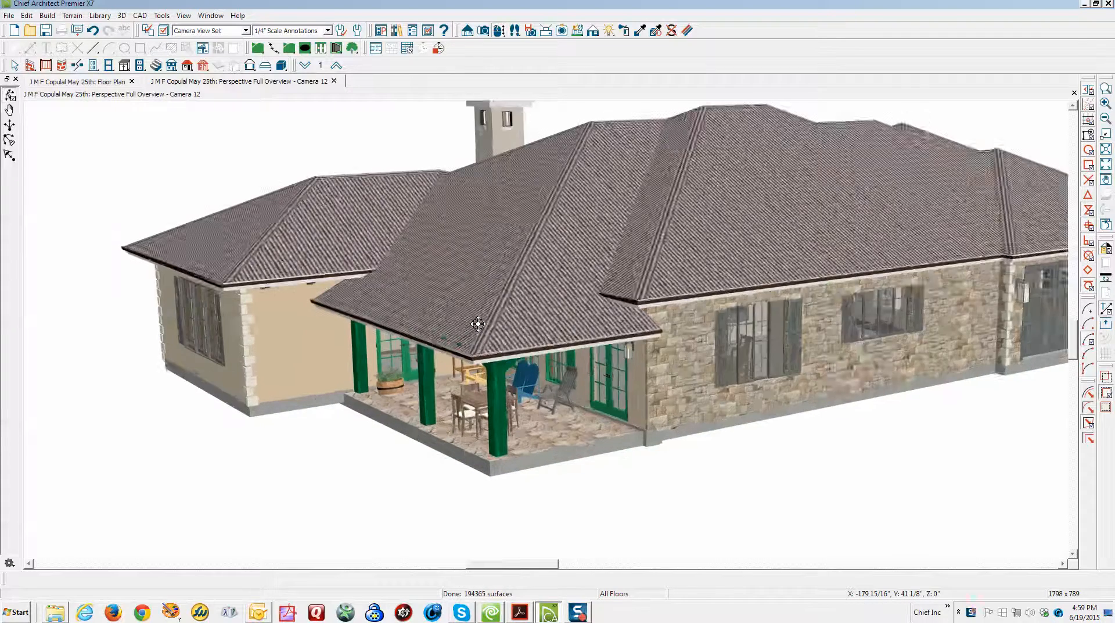
scroll(478, 323, "up", 2)
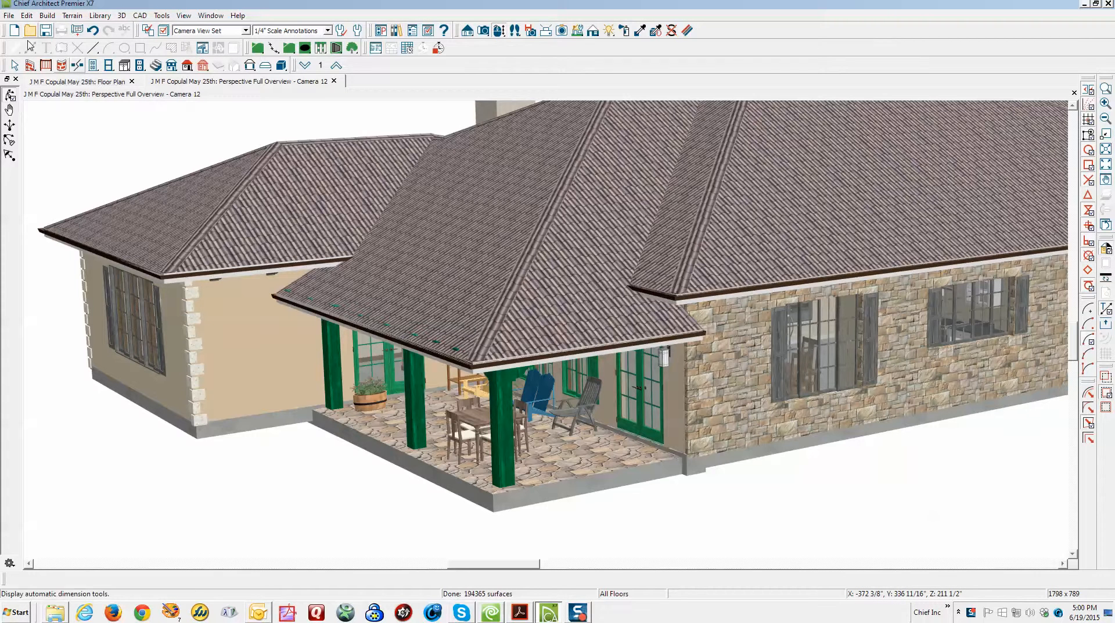
left_click(8, 16)
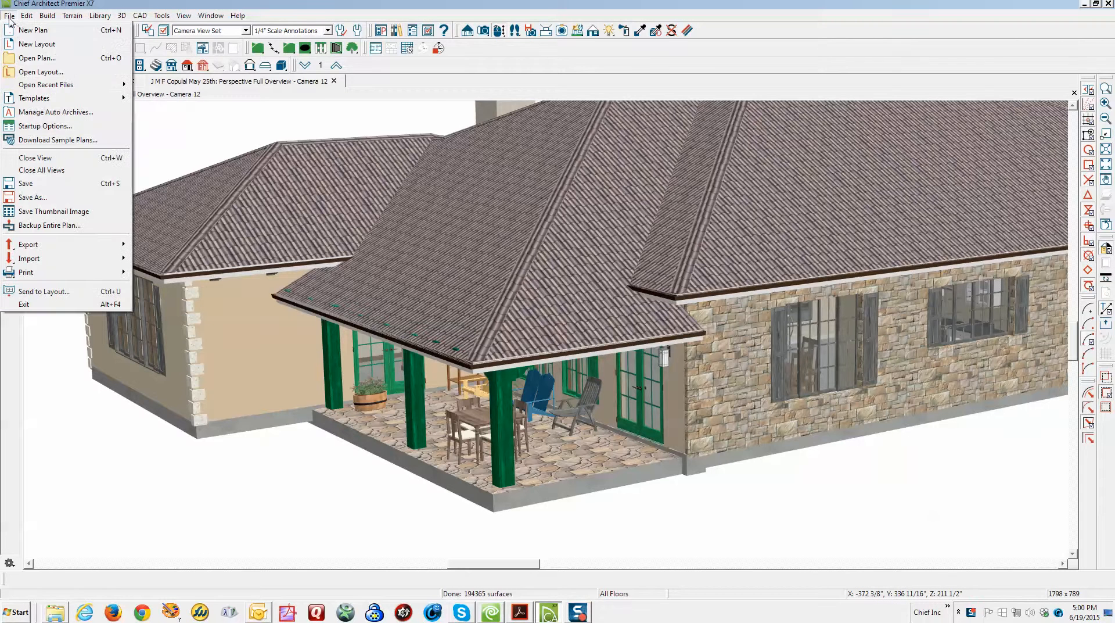
left_click(46, 58)
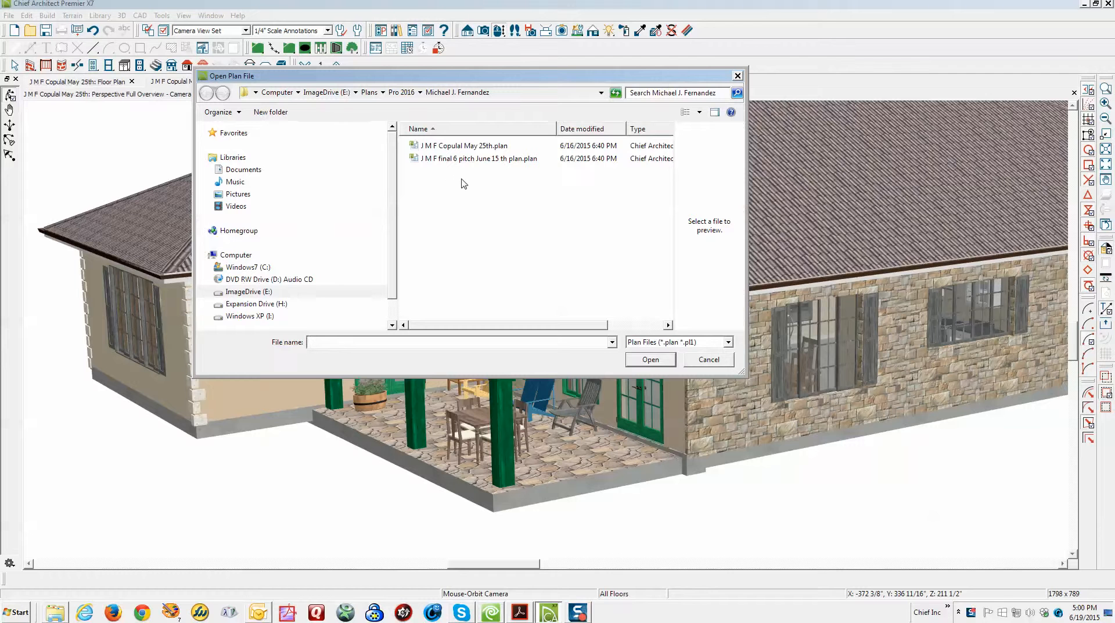
left_click(493, 158)
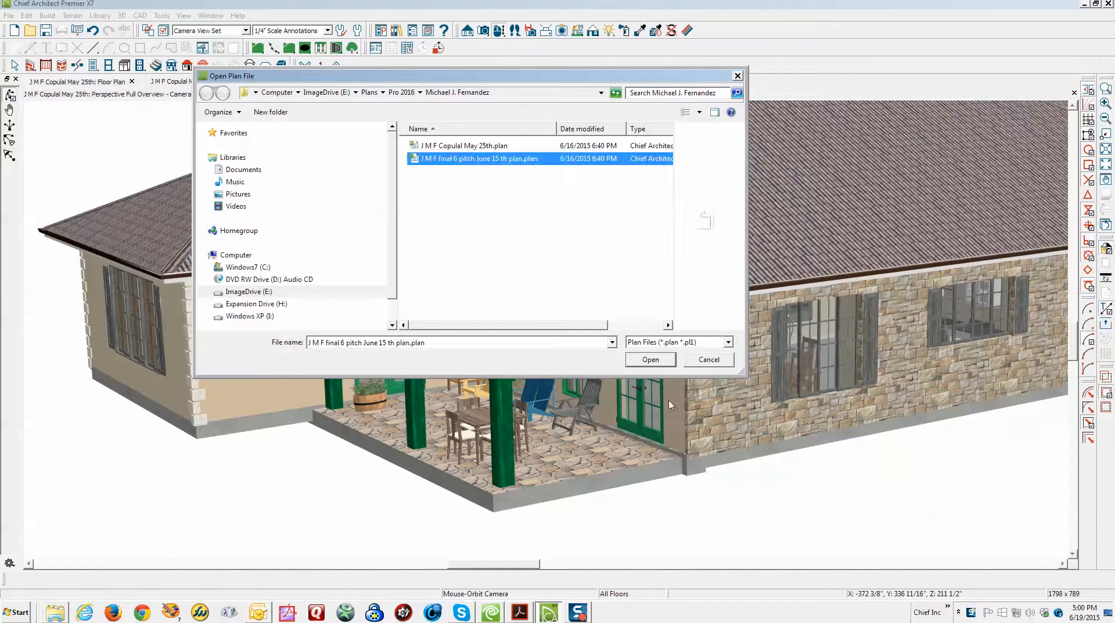
left_click(650, 360)
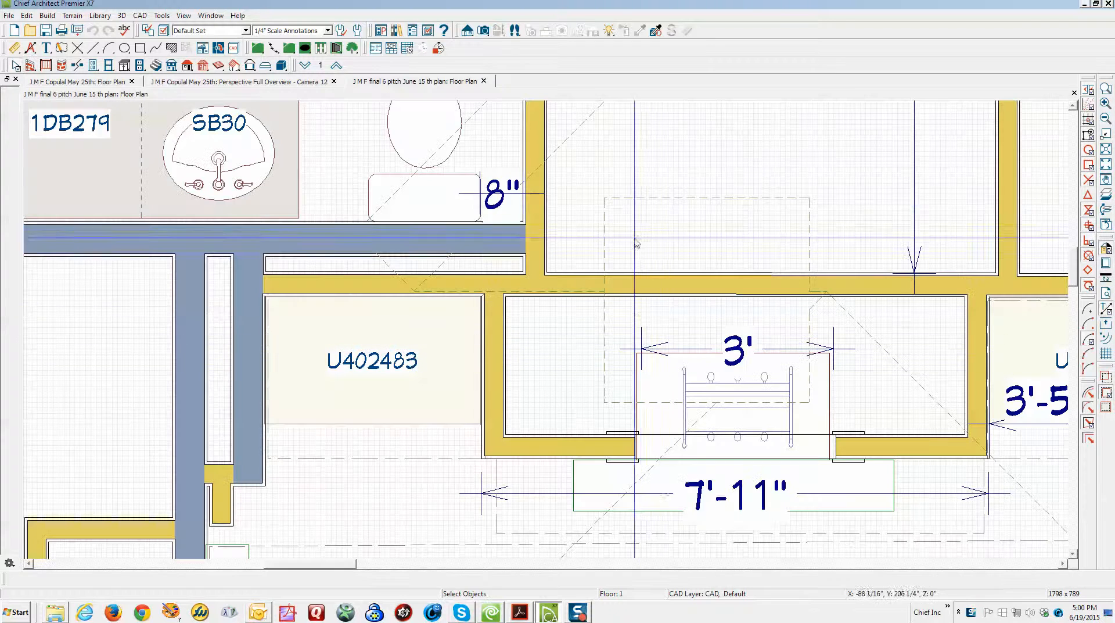
Create a Perspective Full Overview of the June 15 plan and bring its covered patio into close view.
left_click(483, 32)
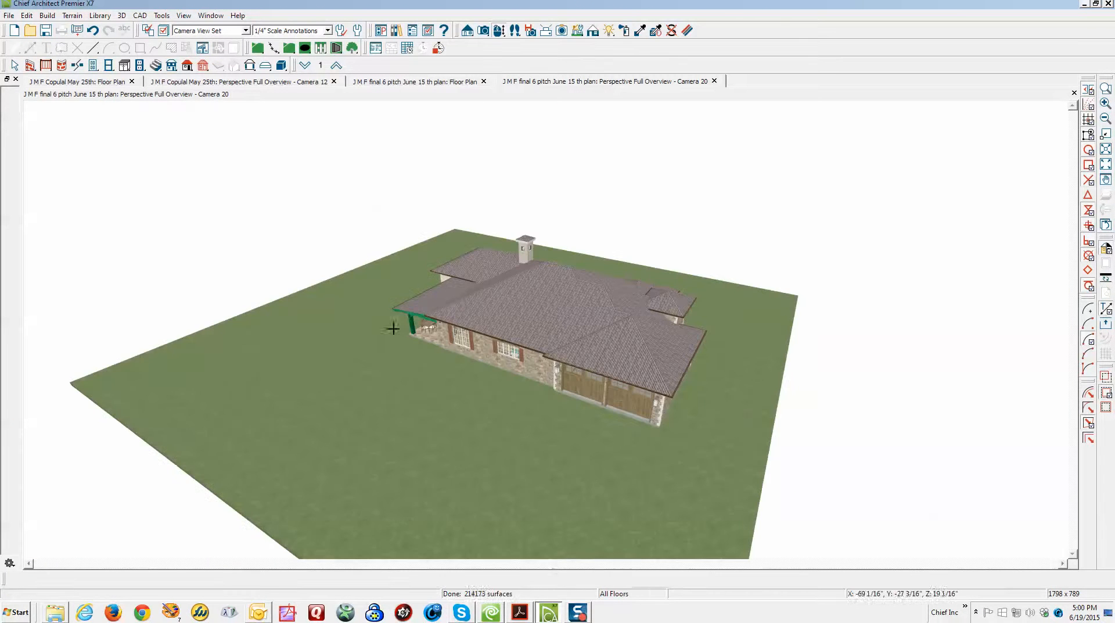
left_click_drag(516, 348, 677, 329)
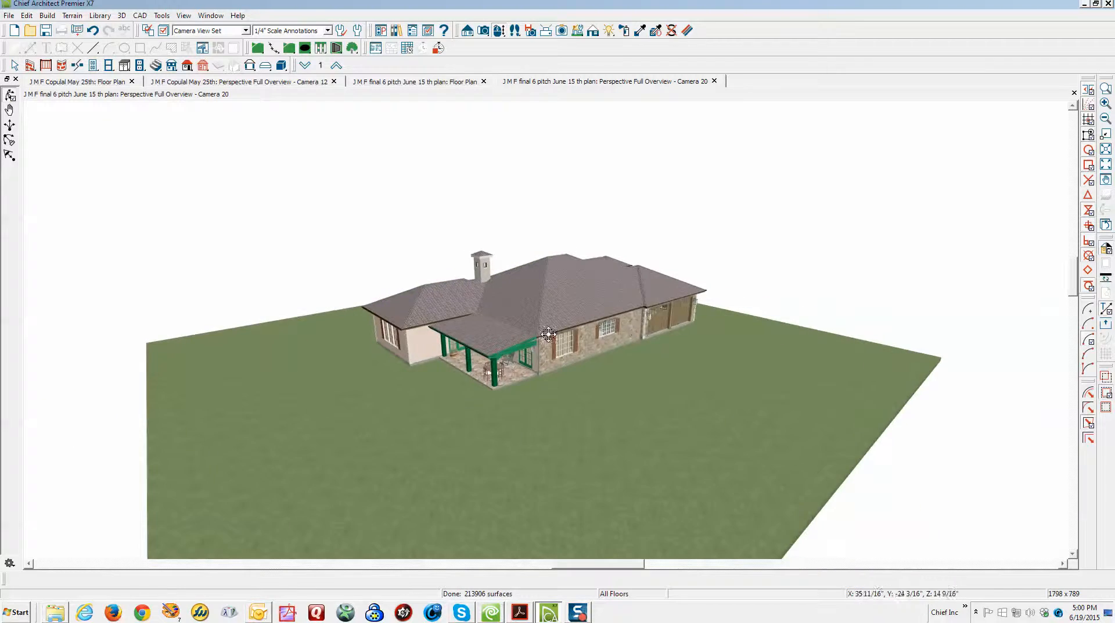
scroll(501, 329, "up", 10)
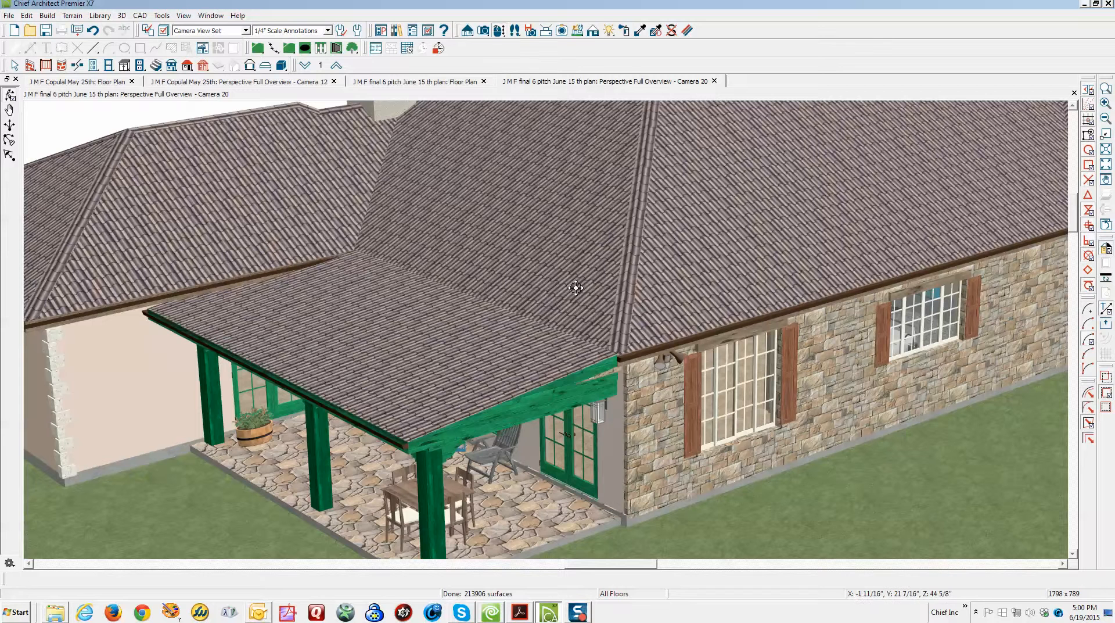
Copy the low-slope roof plane over the patio and switch to the May 25th plan's perspective overview.
right_click(410, 361)
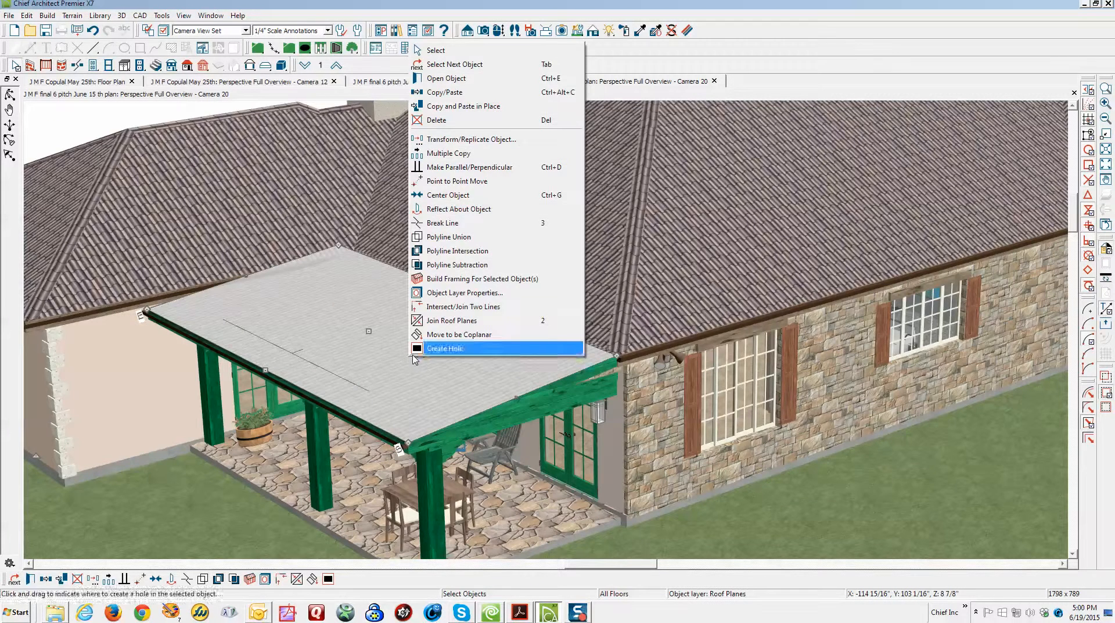
left_click(445, 92)
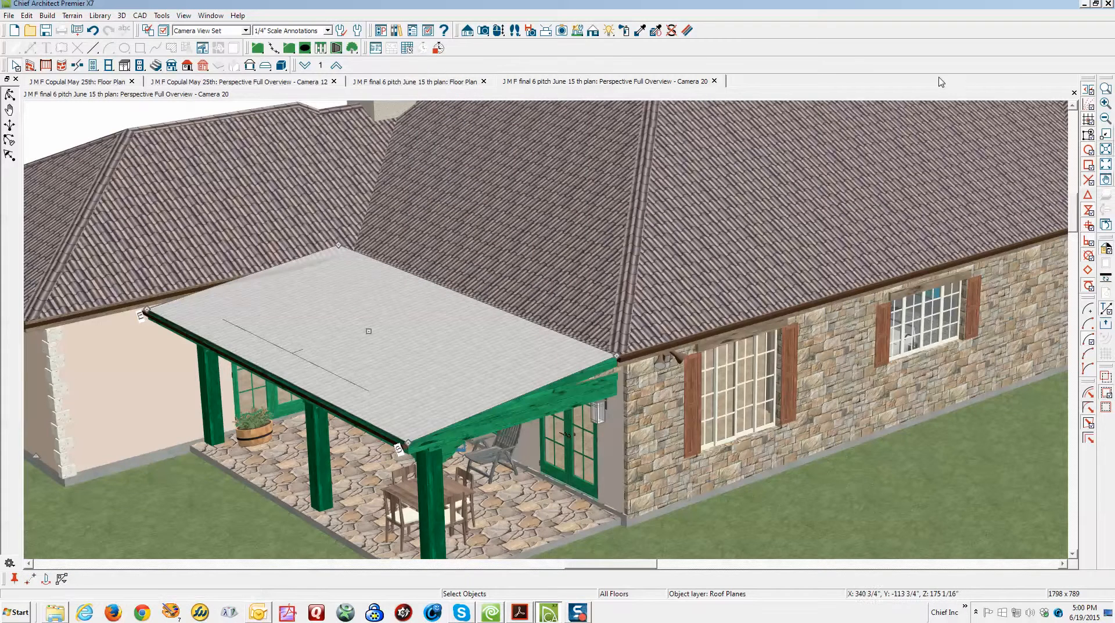
key("ctrl+Tab")
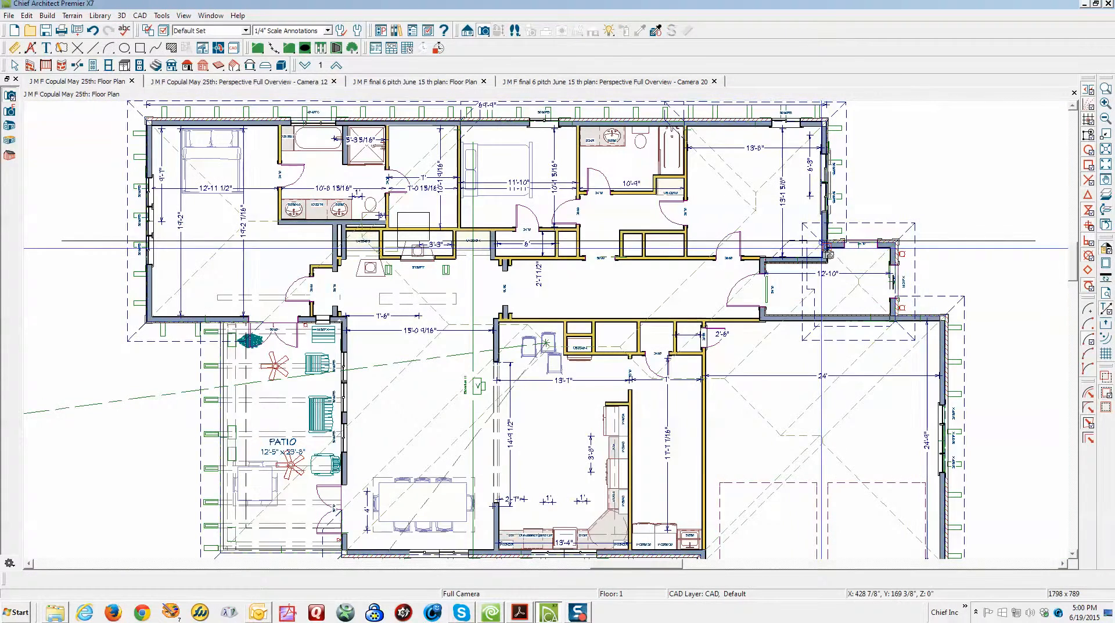
key("ctrl+Tab")
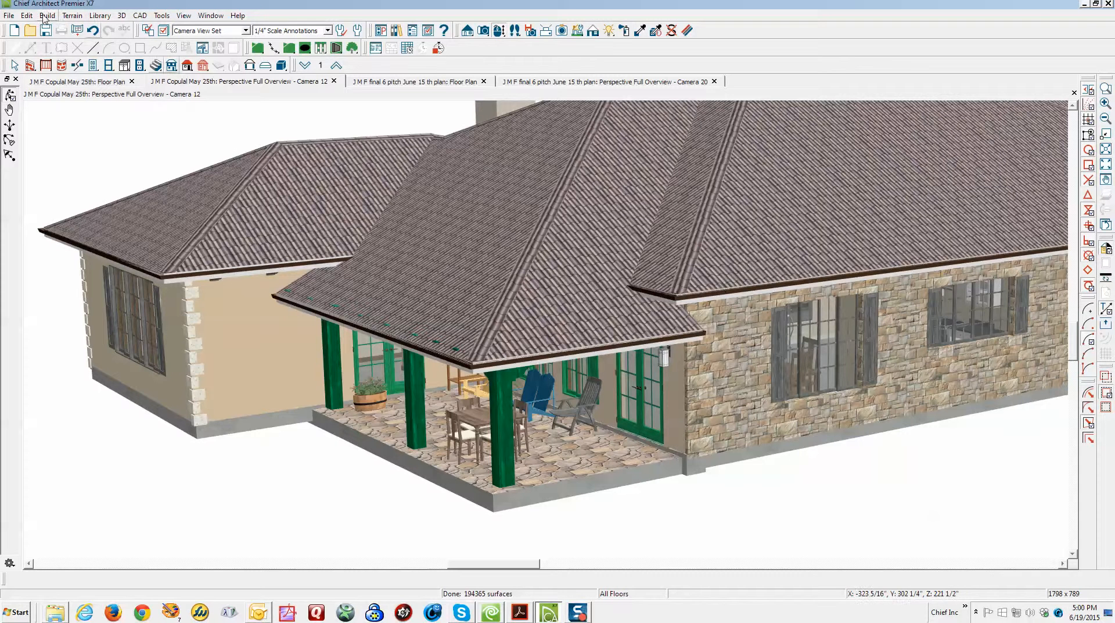
Delete the two large hip roof planes that cover the patio in the May 25th plan.
left_click(477, 308)
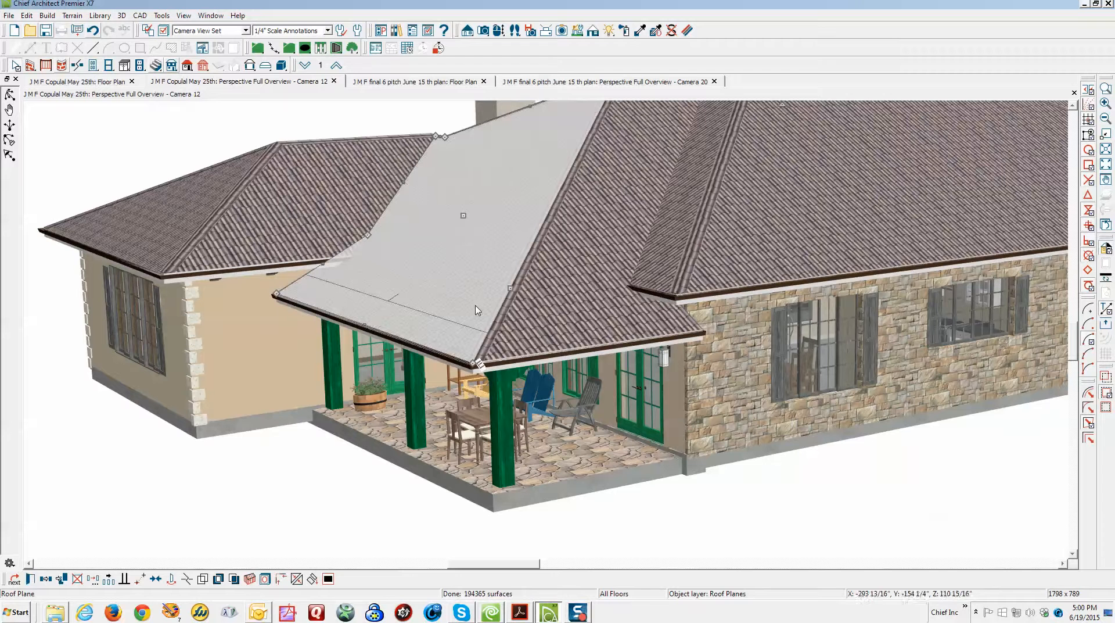
key("Delete")
left_click(540, 323)
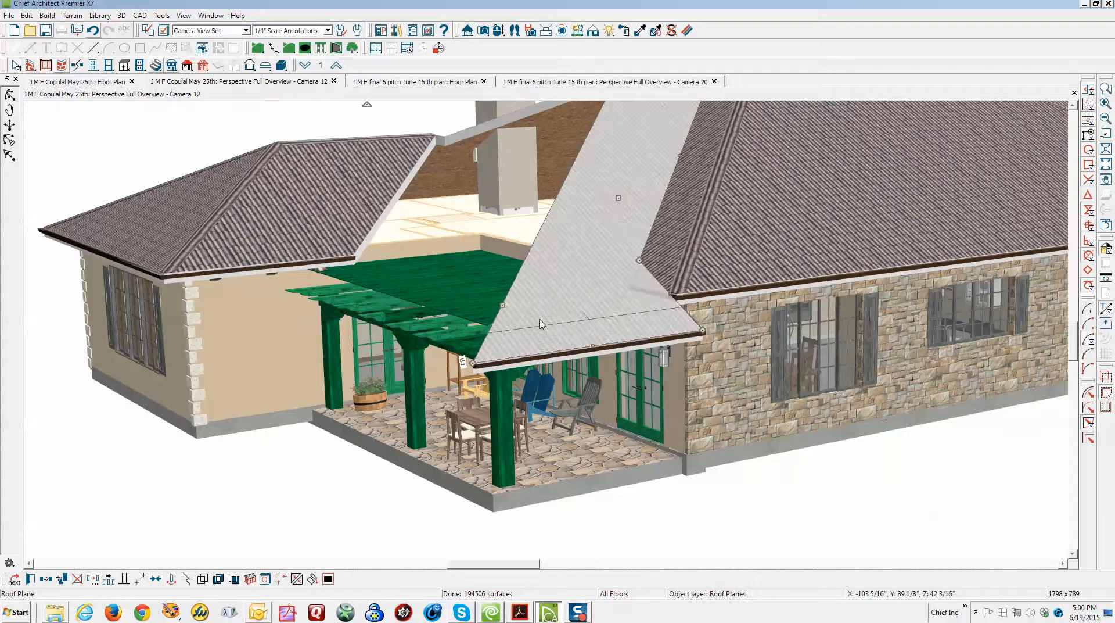
key("Delete")
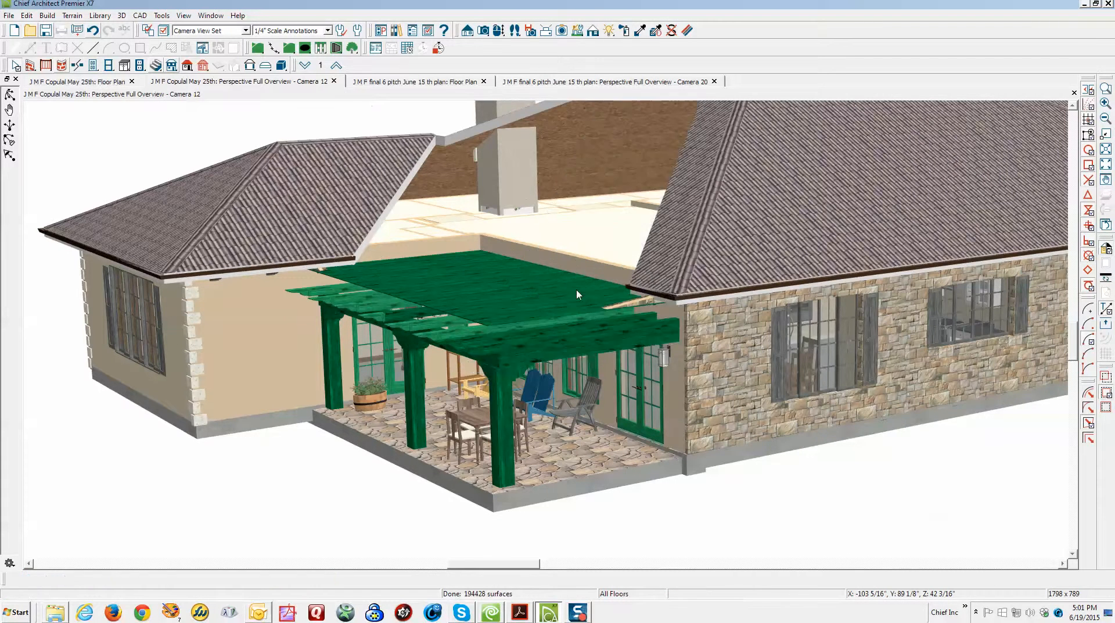
Paste the copied patio roof plane into the May 25th plan, holding its original position.
left_click(27, 15)
mouse_move(83, 105)
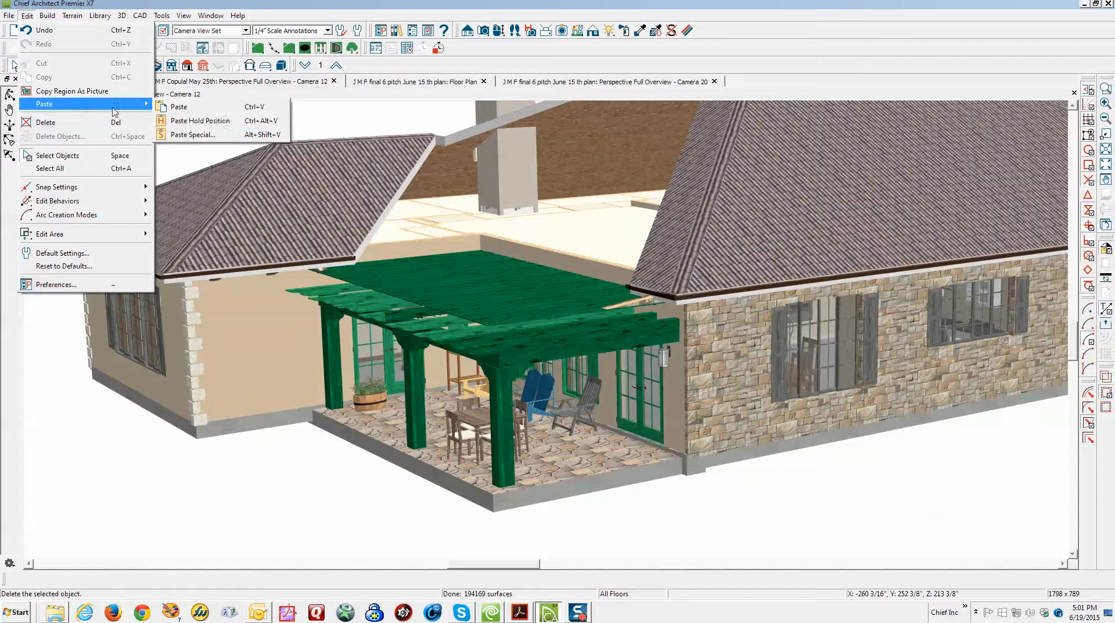
key("Return")
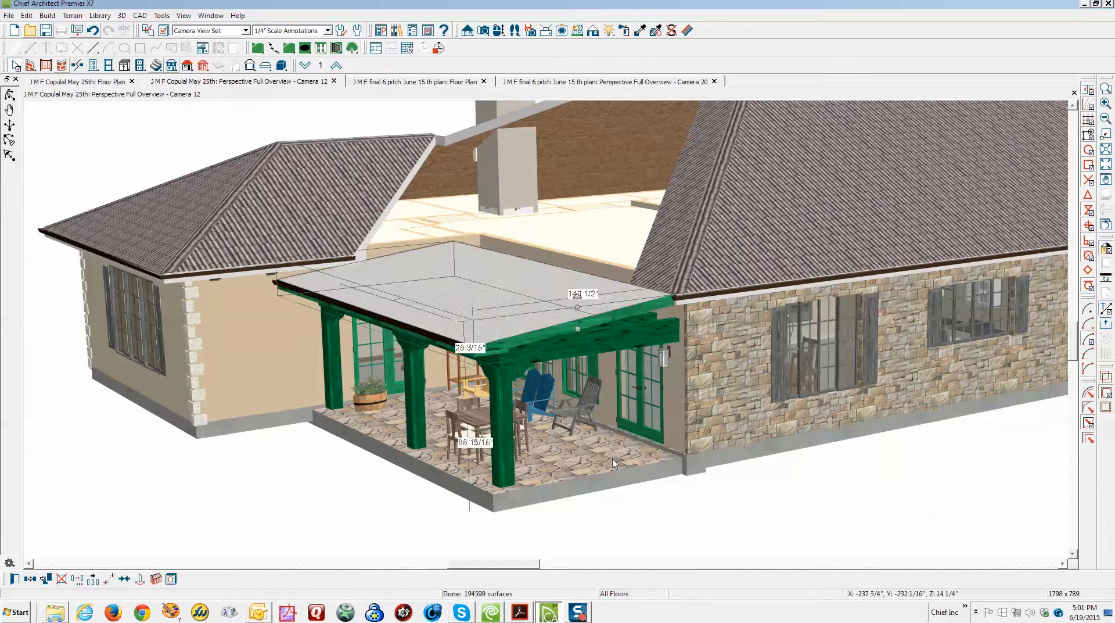
key("Escape")
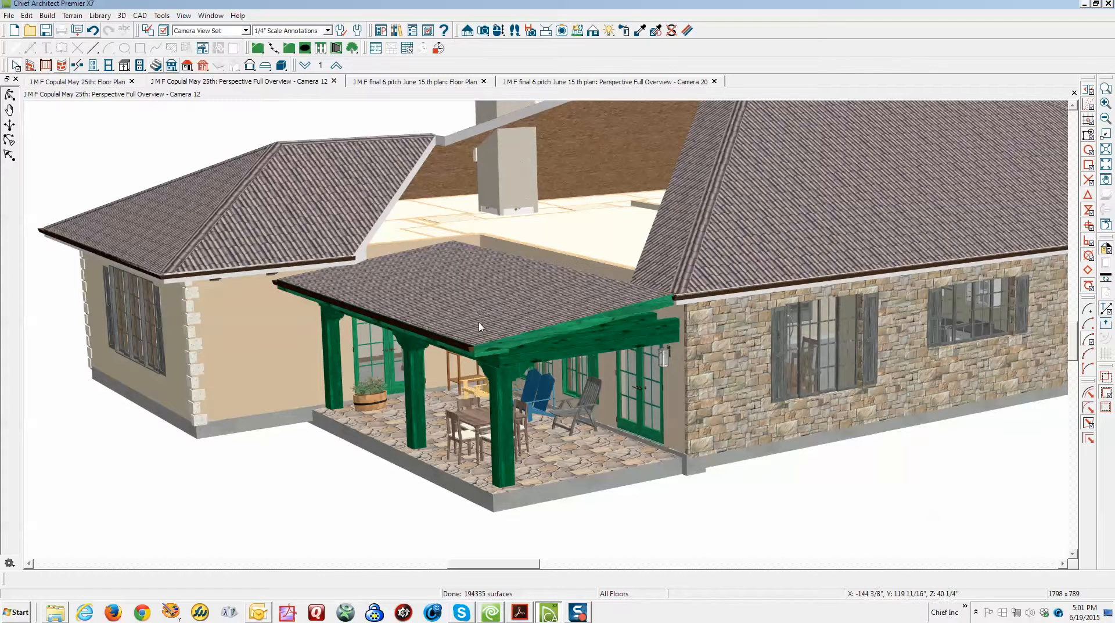
Examine how the wing and main roof planes meet the patio roof in the June 15 plan's overview.
key("ctrl+Tab")
key("ctrl+Tab")
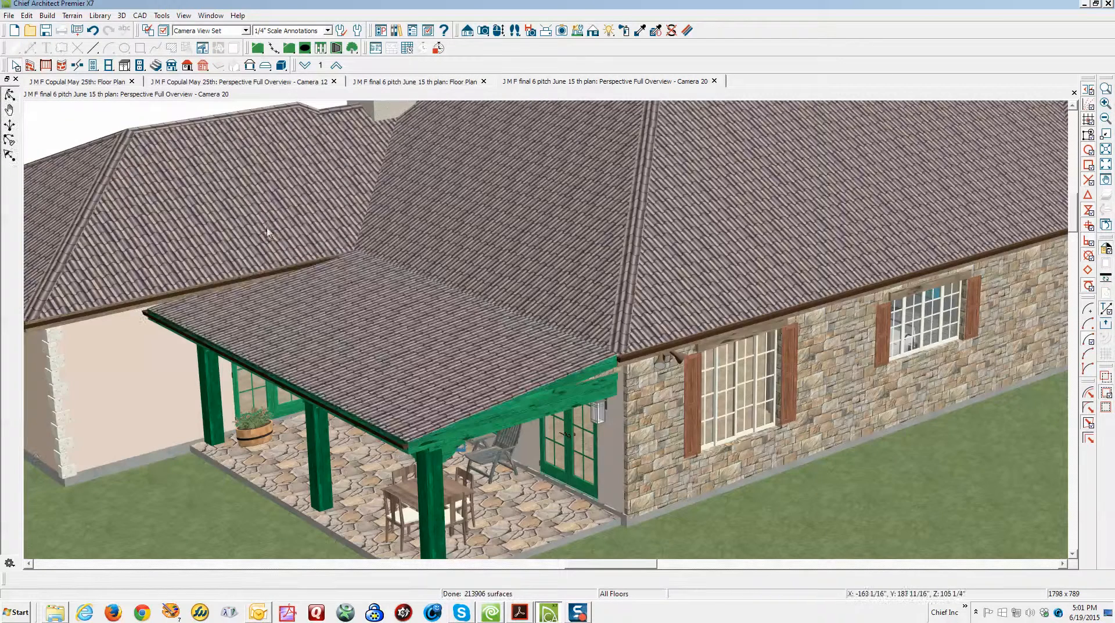
left_click(241, 231)
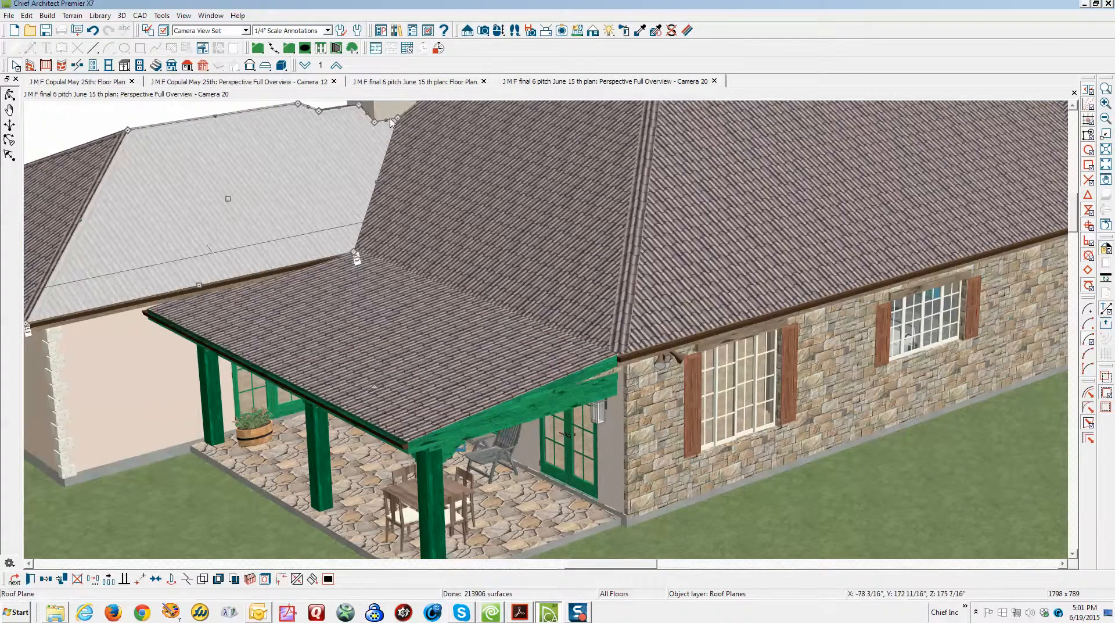
scroll(392, 119, "down", 4)
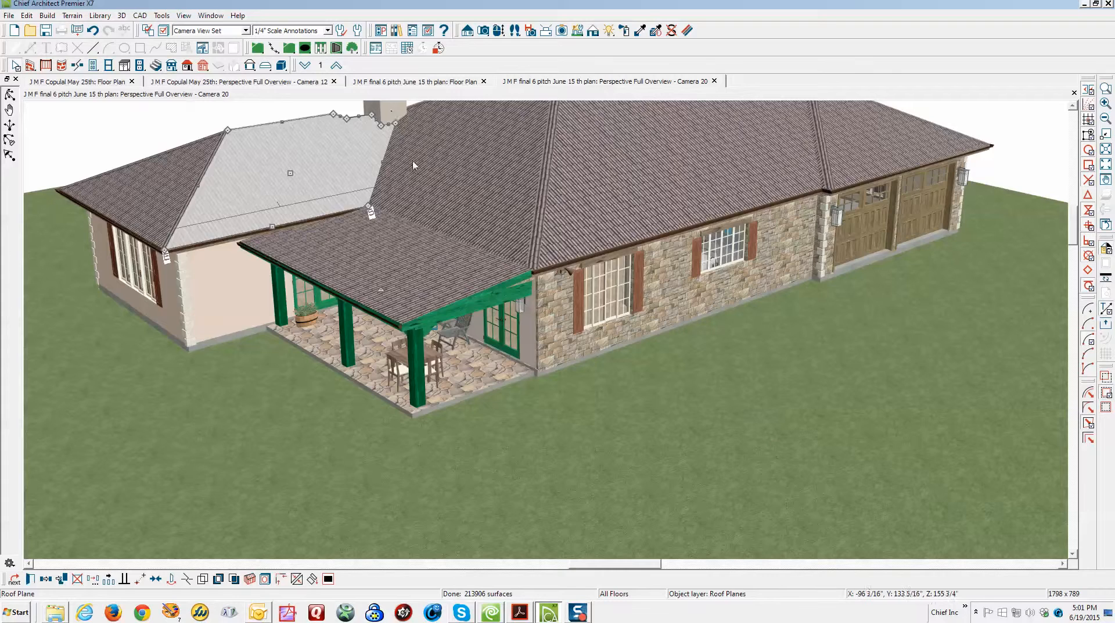
left_click(413, 138)
key("Escape")
In the May 25th plan's overview, extend the narrow main roof plane across the opening to the patio roof's far upper corner.
key("ctrl+Tab")
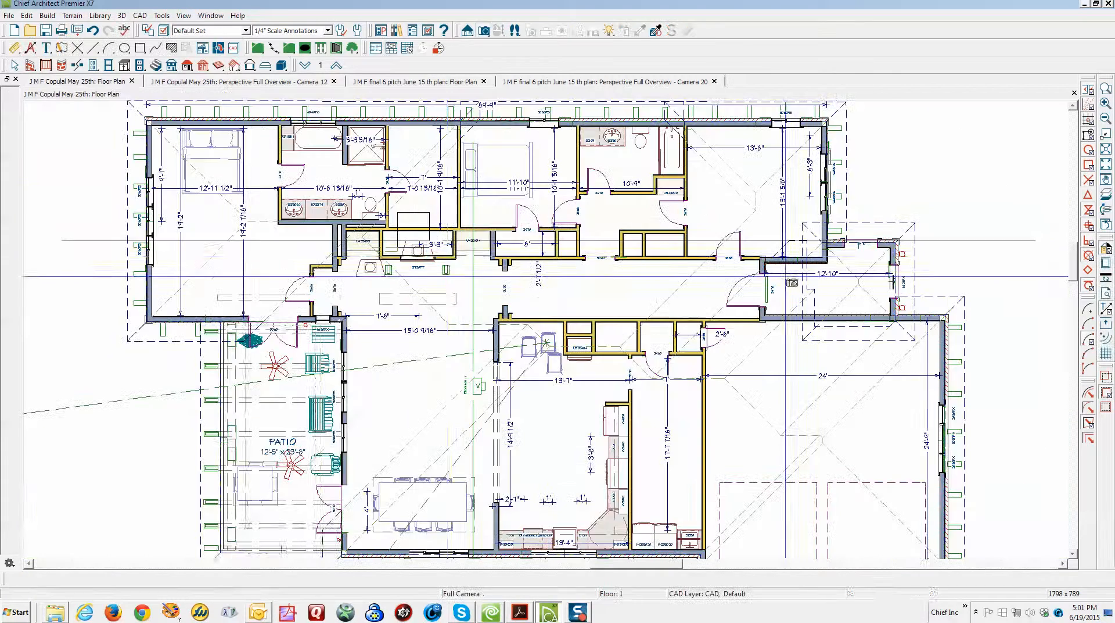
key("ctrl+Tab")
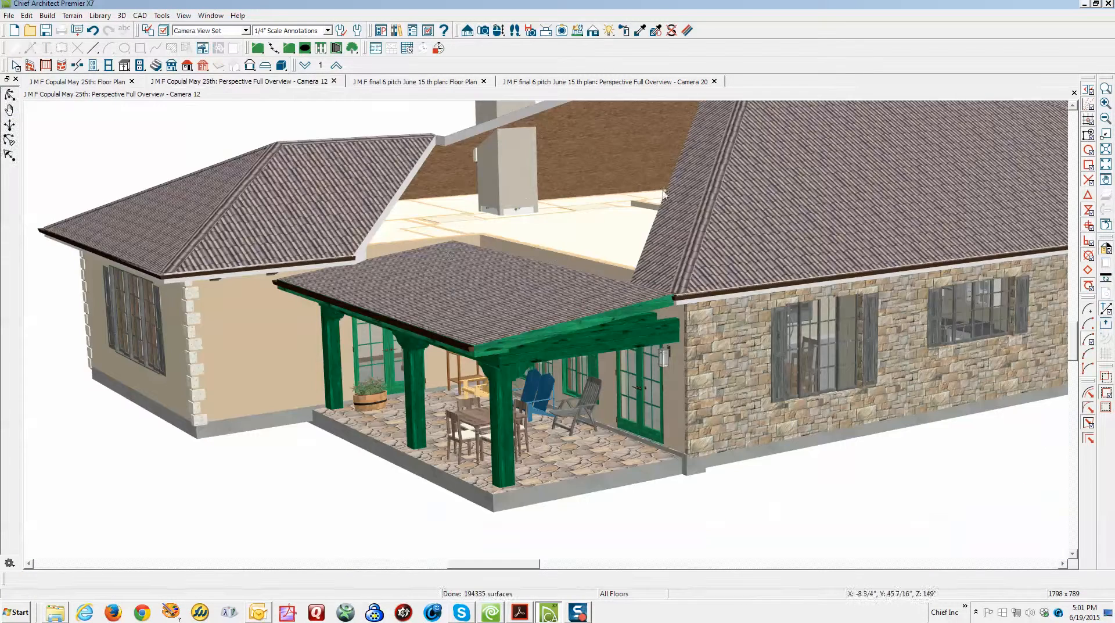
scroll(664, 193, "down", 3)
scroll(681, 173, "up", 1)
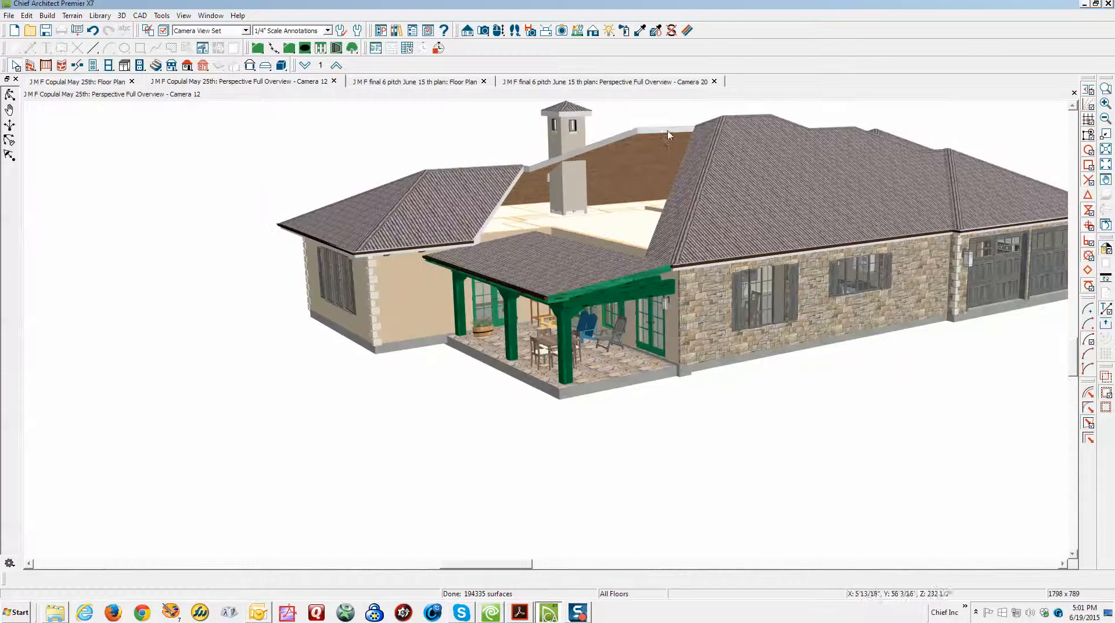
scroll(667, 135, "up", 2)
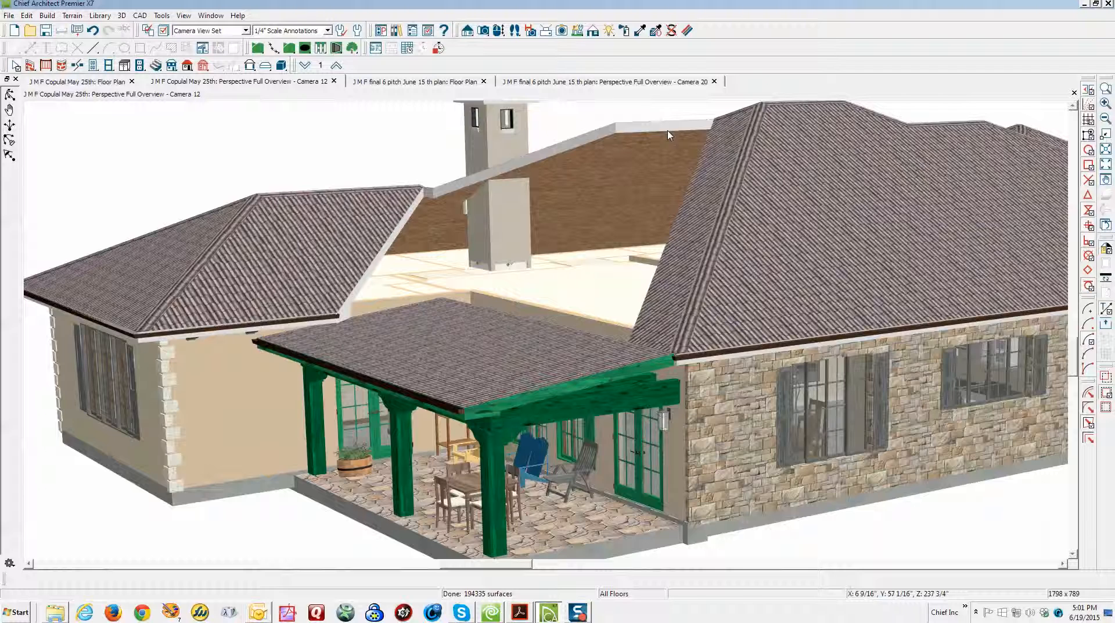
scroll(641, 343, "up", 1)
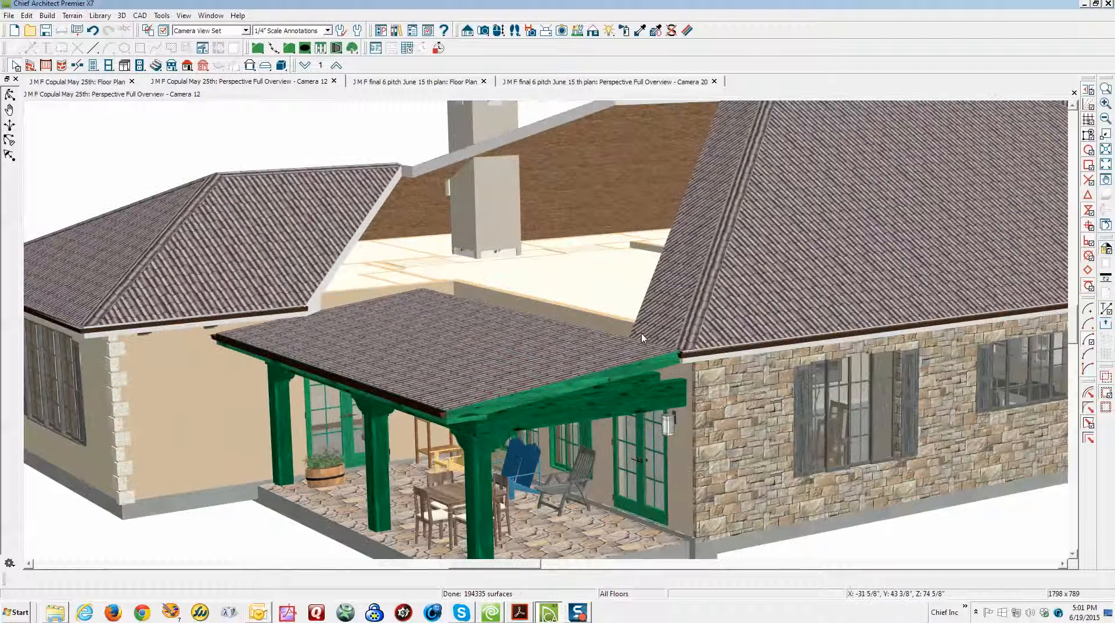
left_click(676, 272)
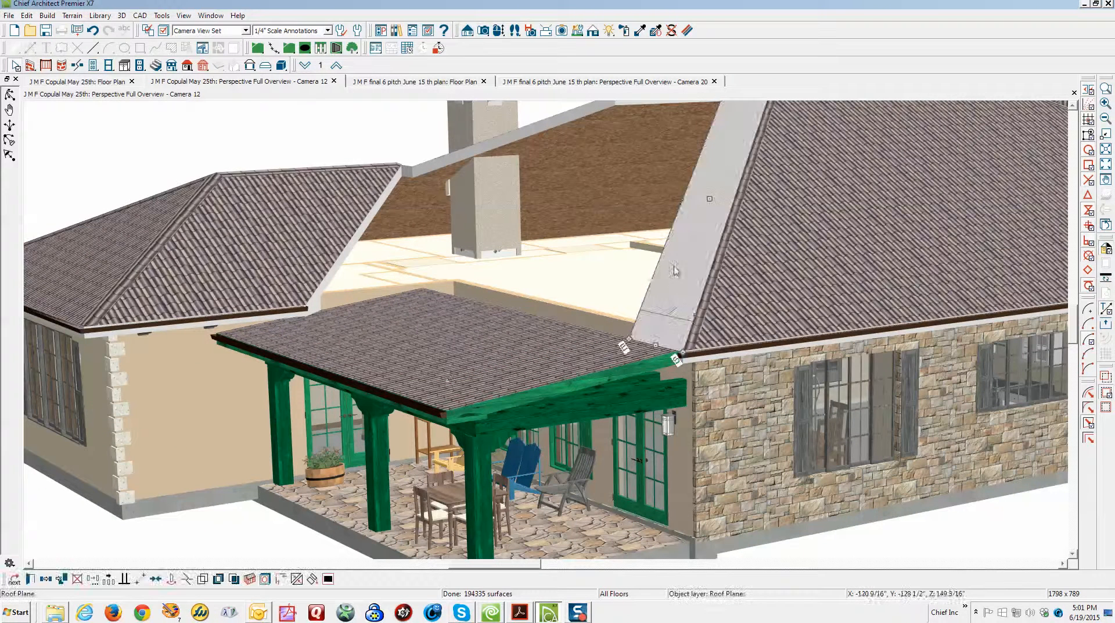
left_click_drag(682, 217, 420, 290)
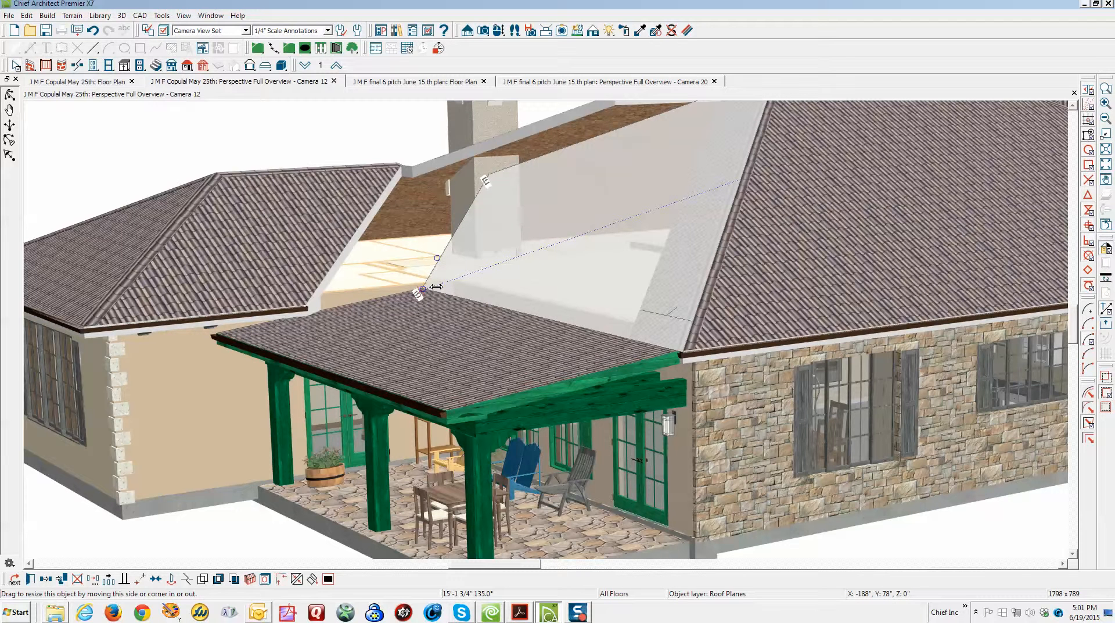
left_click_drag(438, 291, 440, 292)
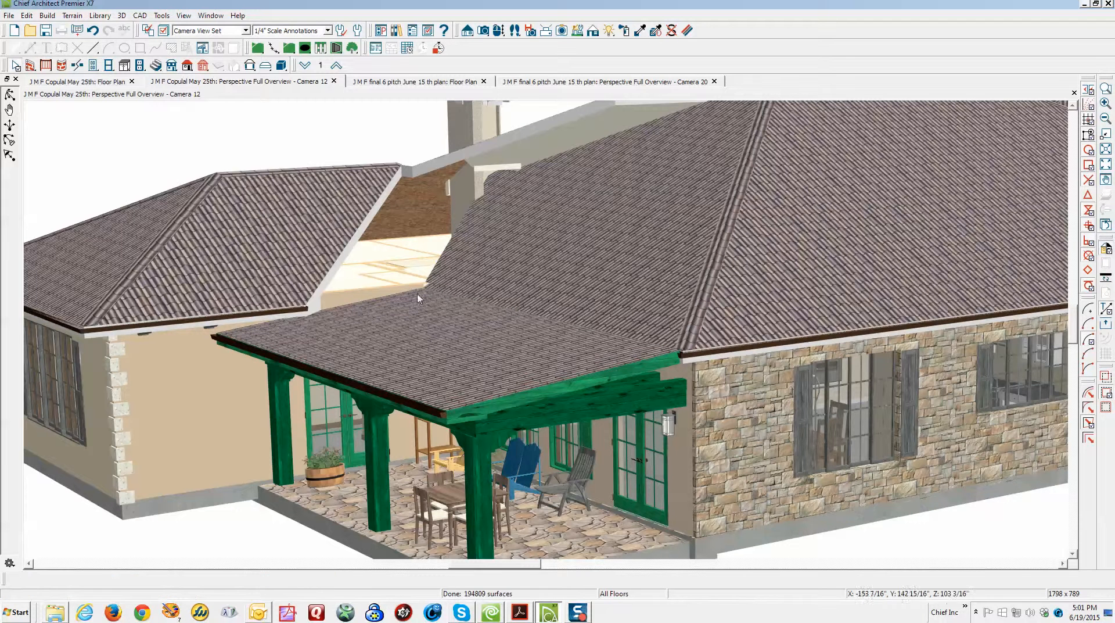
Join the extended main roof plane with the adjacent wing's roof plane using Join Roof Planes.
left_click(459, 248)
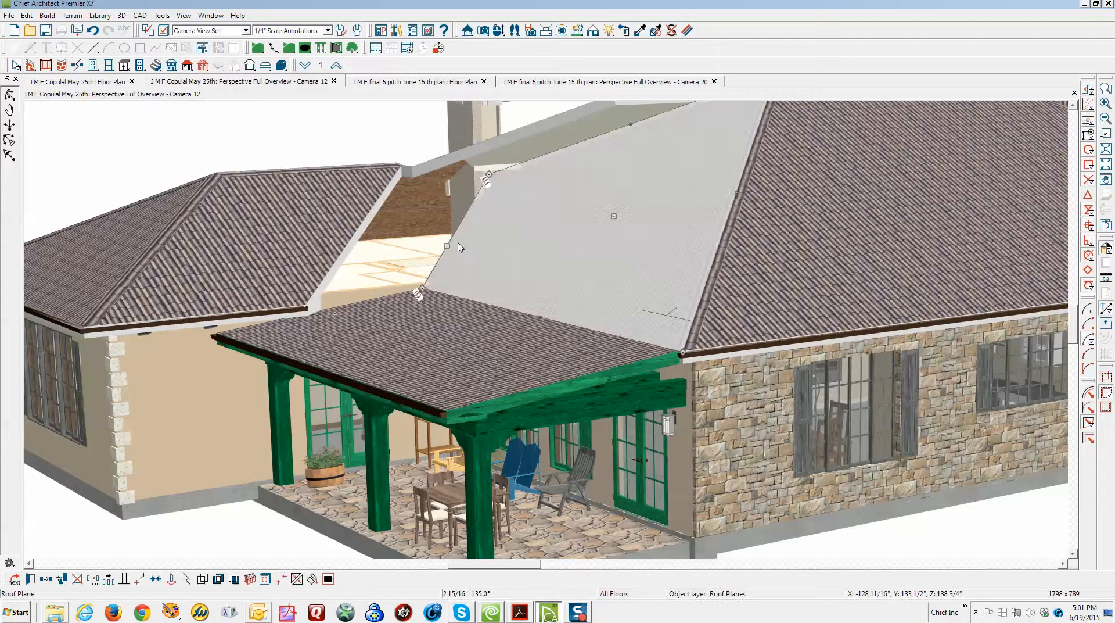
left_click(296, 579)
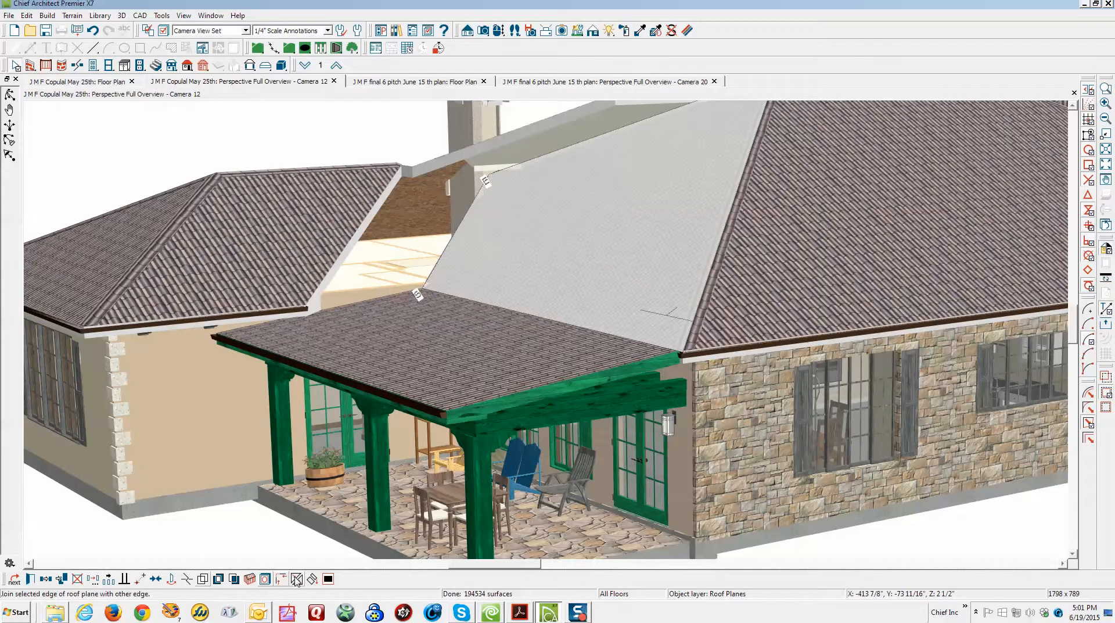
left_click(337, 258)
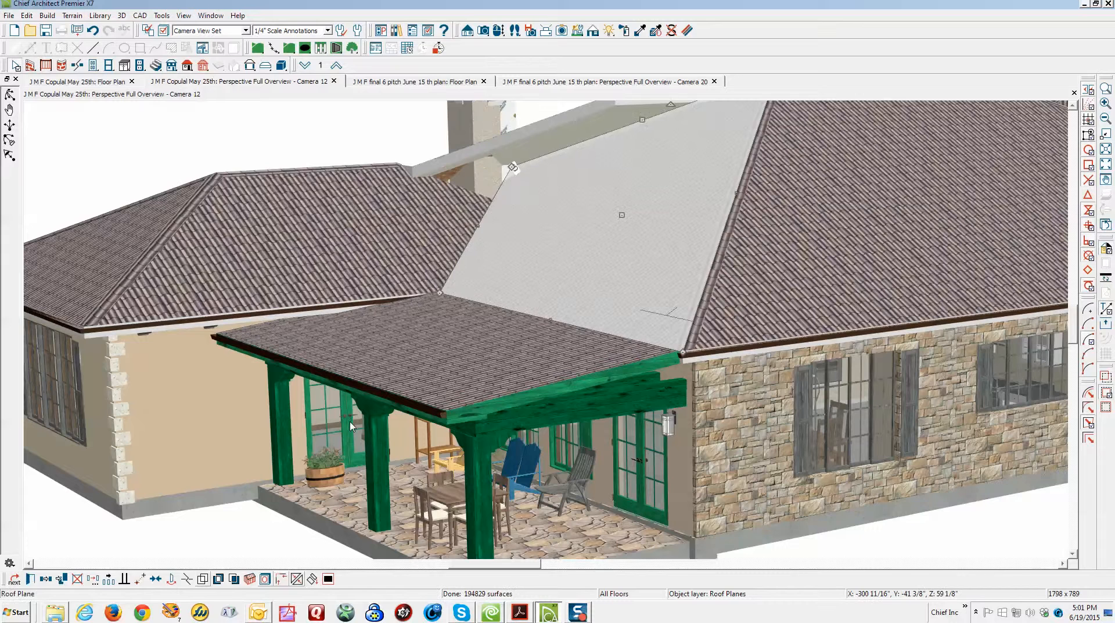
key("Escape")
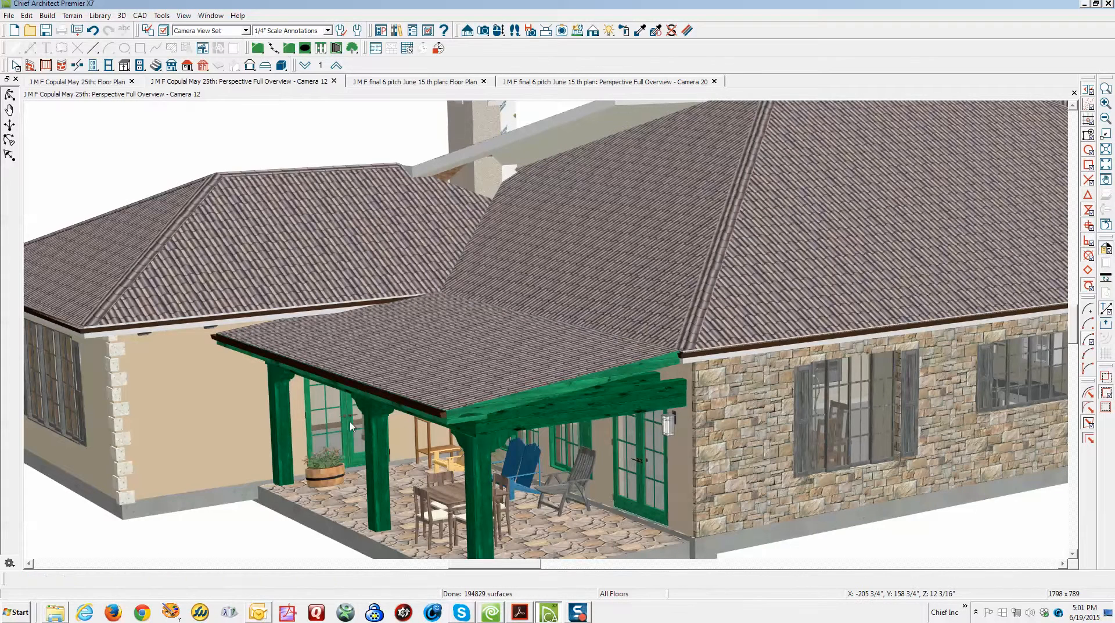
scroll(566, 170, "down", 3)
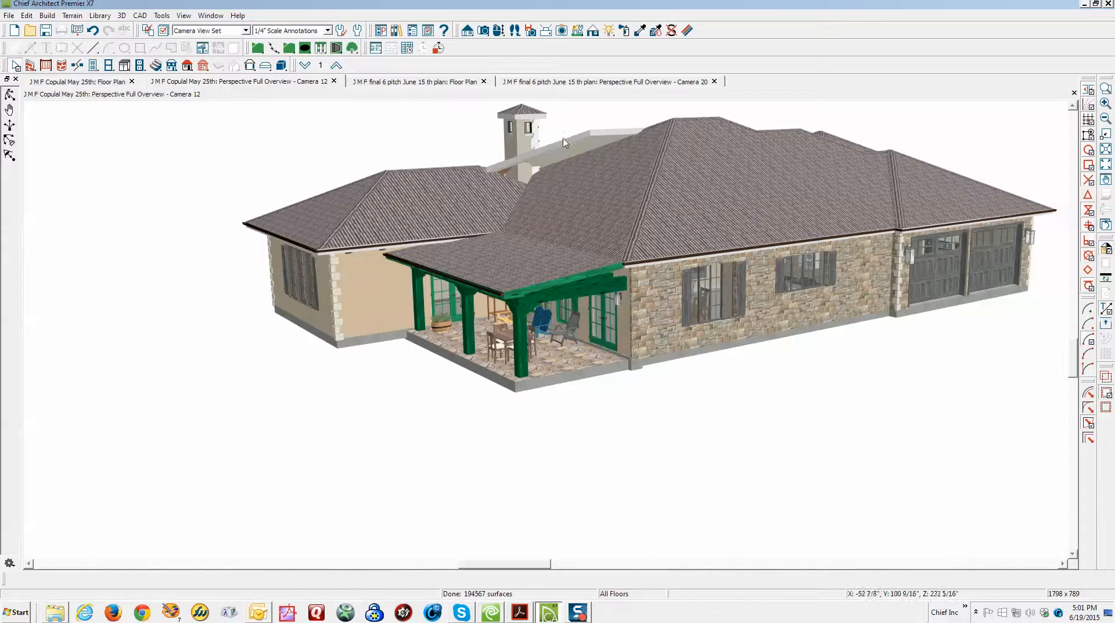
Examine the patio roof plane's extent in the June 15 floor plan and how it meets the main roof in the overview.
key("ctrl+Tab")
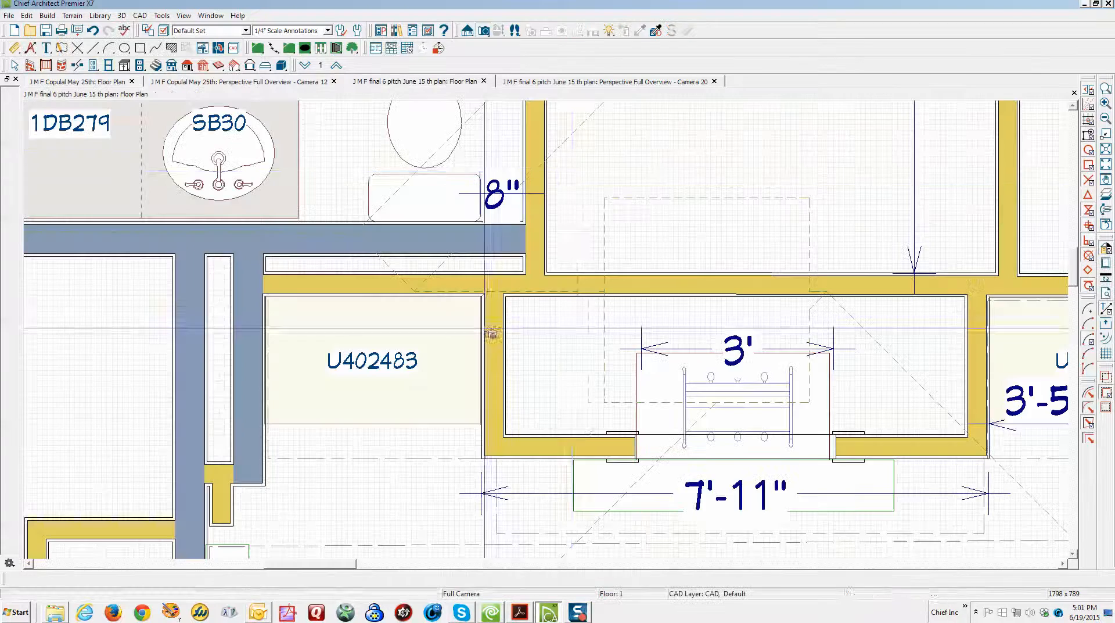
scroll(596, 176, "down", 8)
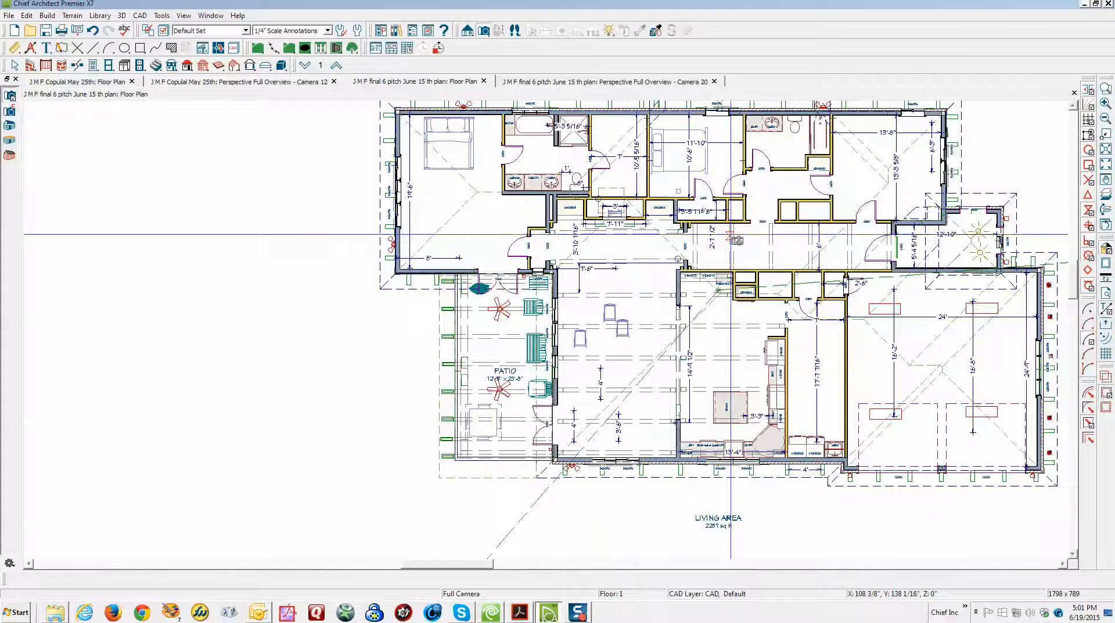
scroll(732, 233, "down", 2)
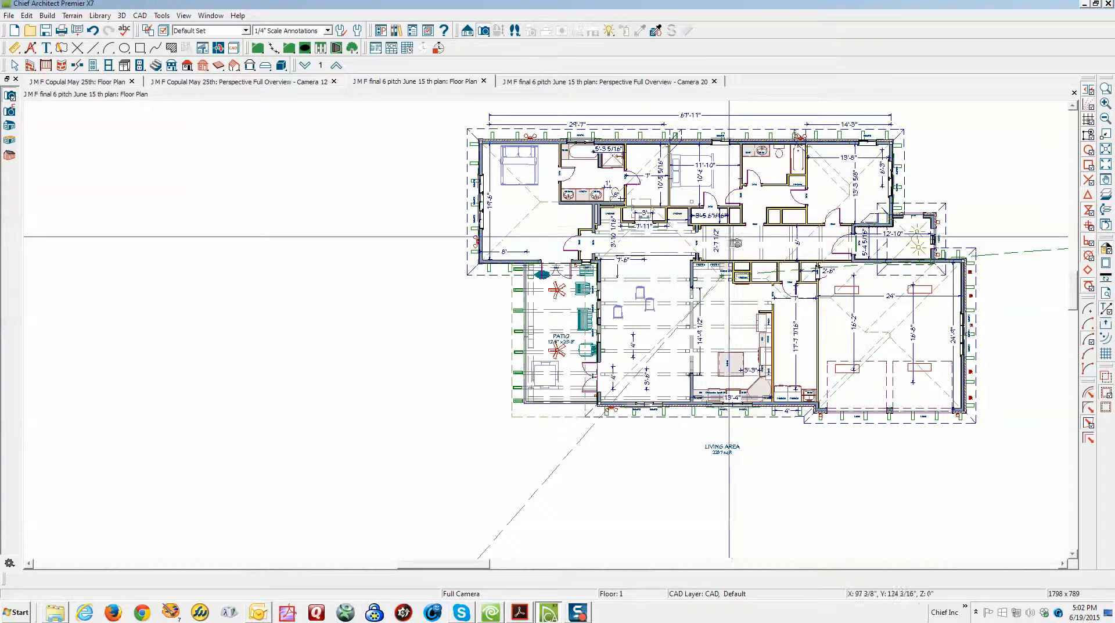
left_click(530, 419)
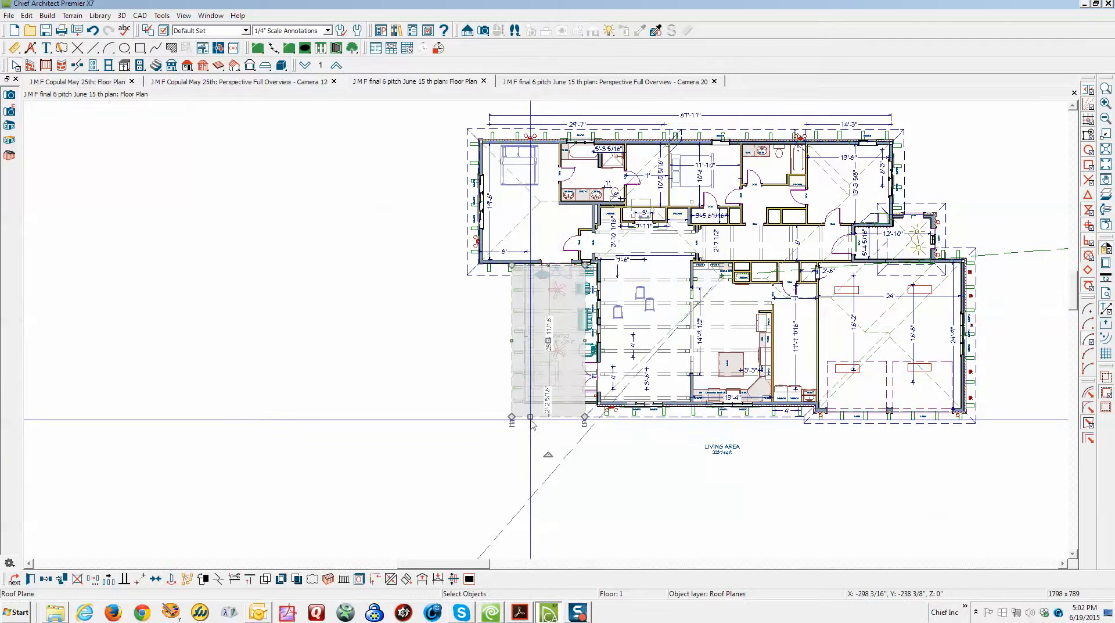
key("Escape")
key("ctrl+Tab")
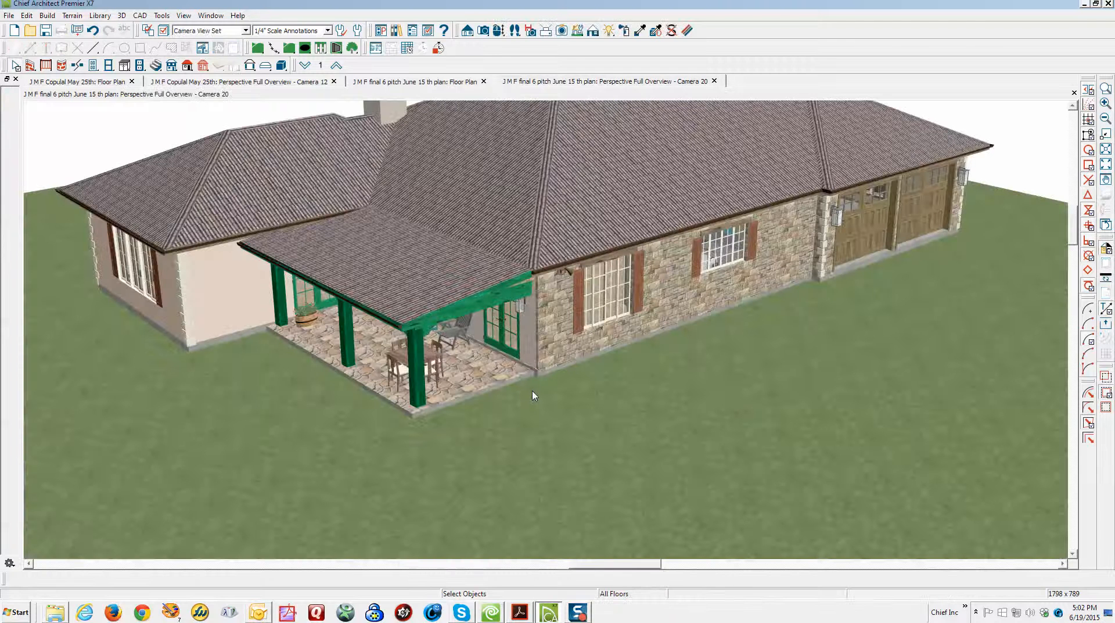
scroll(973, 230, "up", 1)
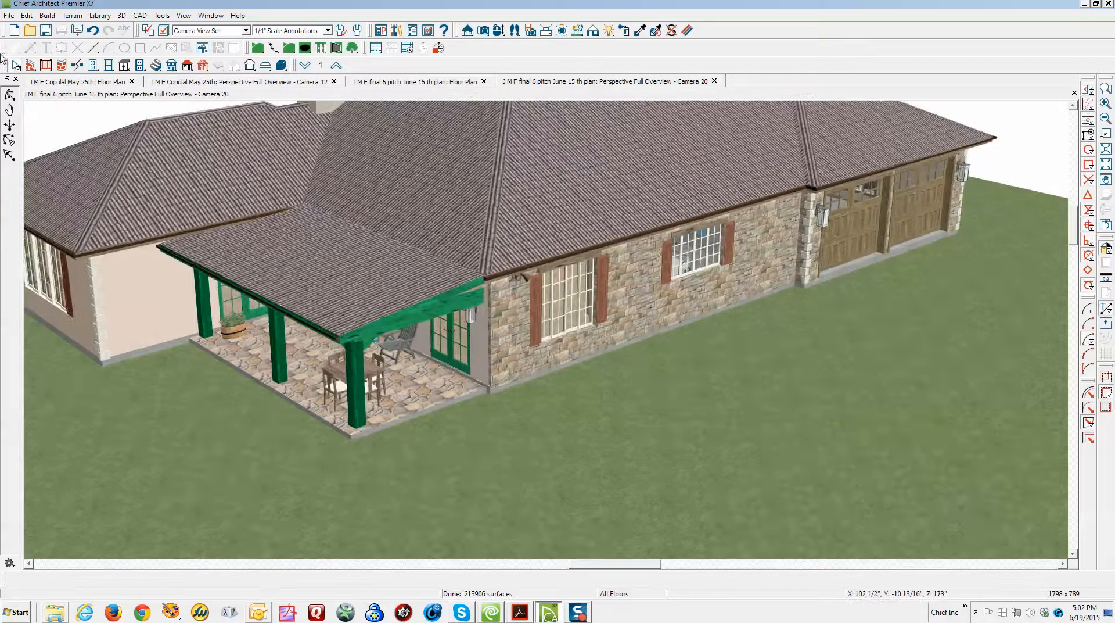
Close the June 15 plan's perspective overview and its floor plan.
left_click(9, 16)
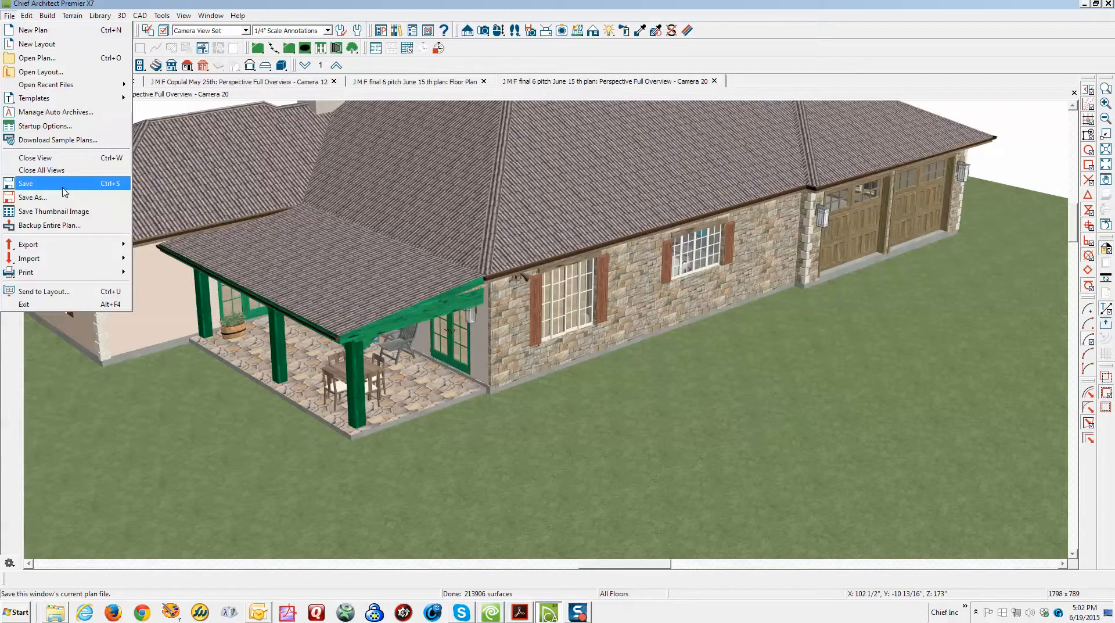
left_click(1074, 93)
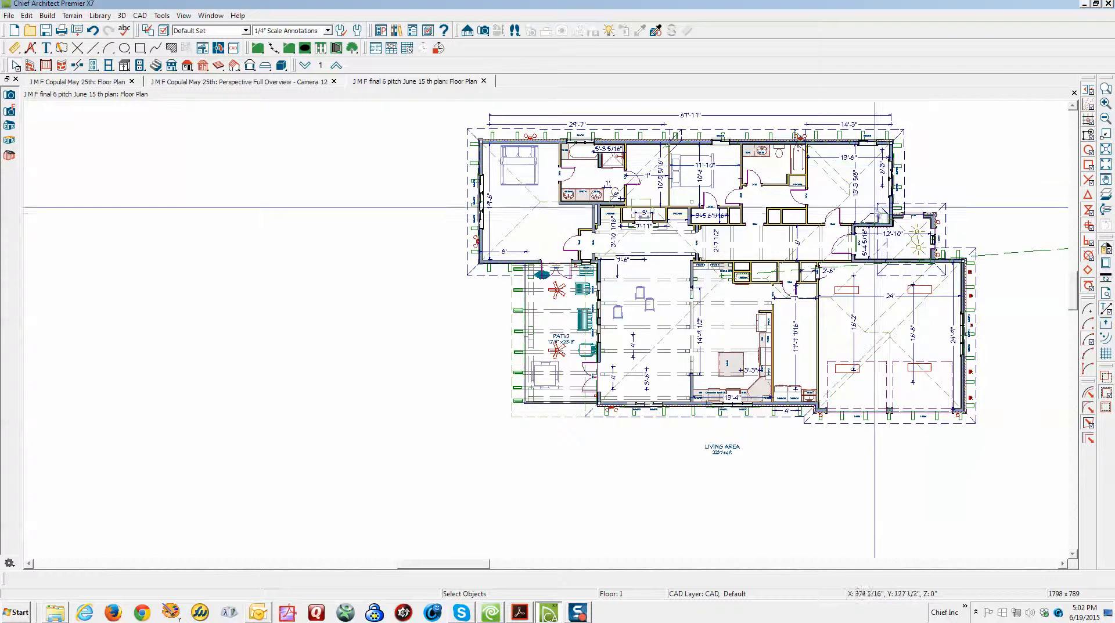
left_click(1074, 93)
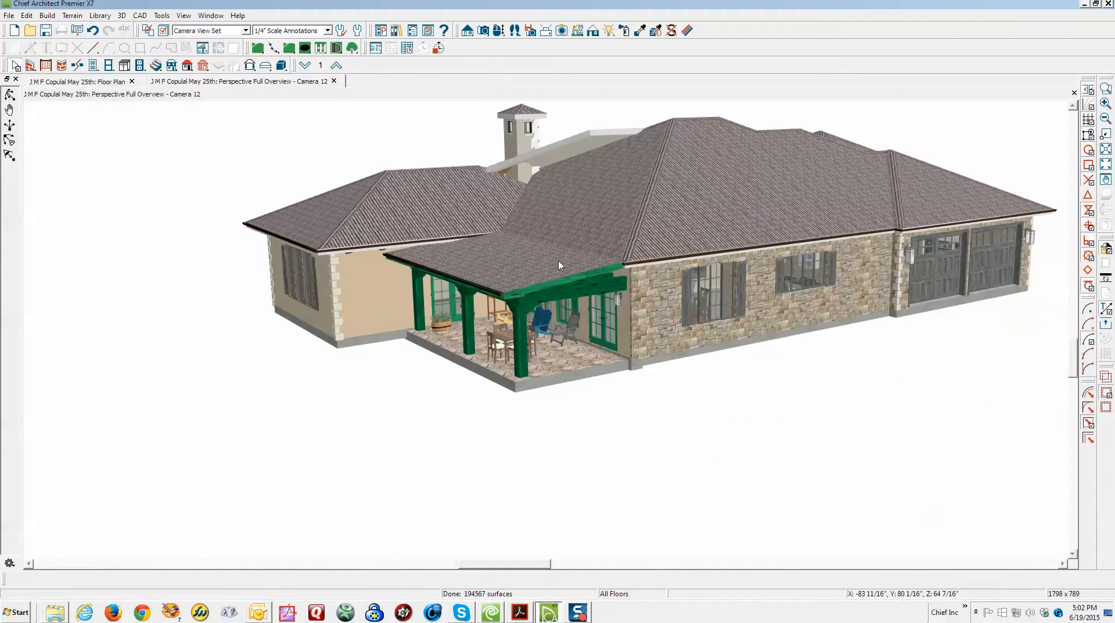
Examine the roof plane edges around the chimney and fireplace in the May 25th floor plan.
key("ctrl+Tab")
scroll(633, 248, "down", 3)
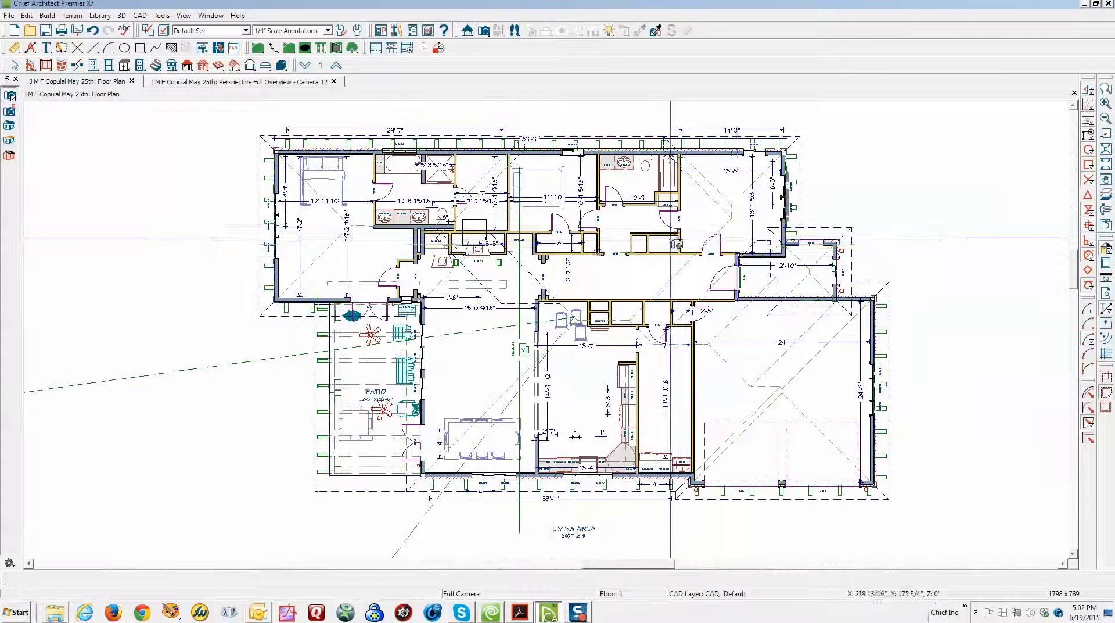
left_click(1105, 89)
left_click_drag(278, 183, 617, 337)
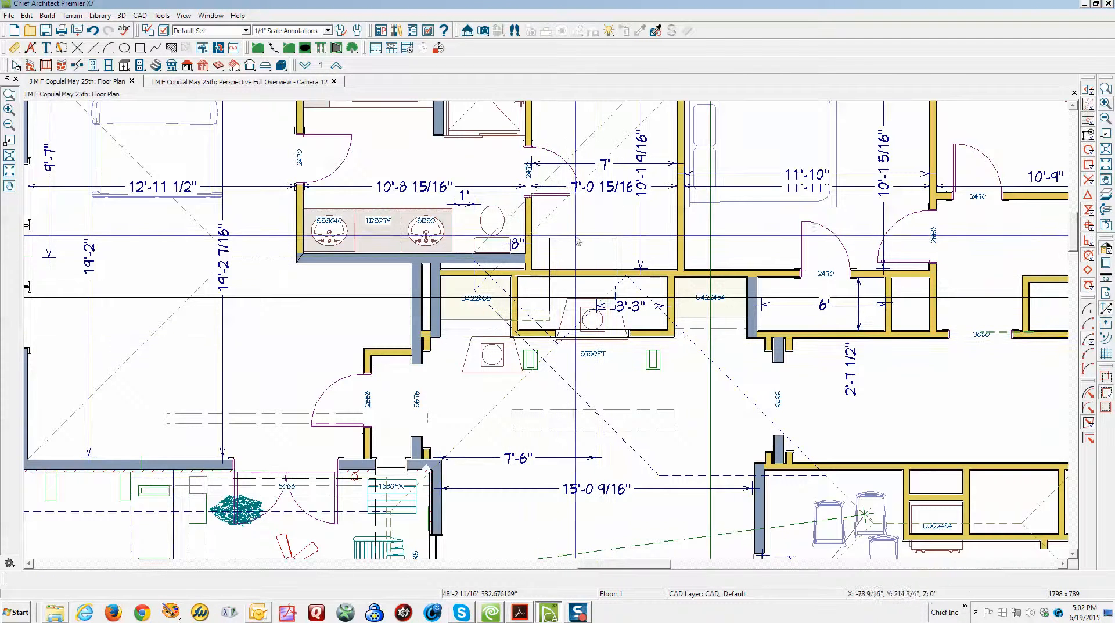
left_click(580, 258)
key("Escape")
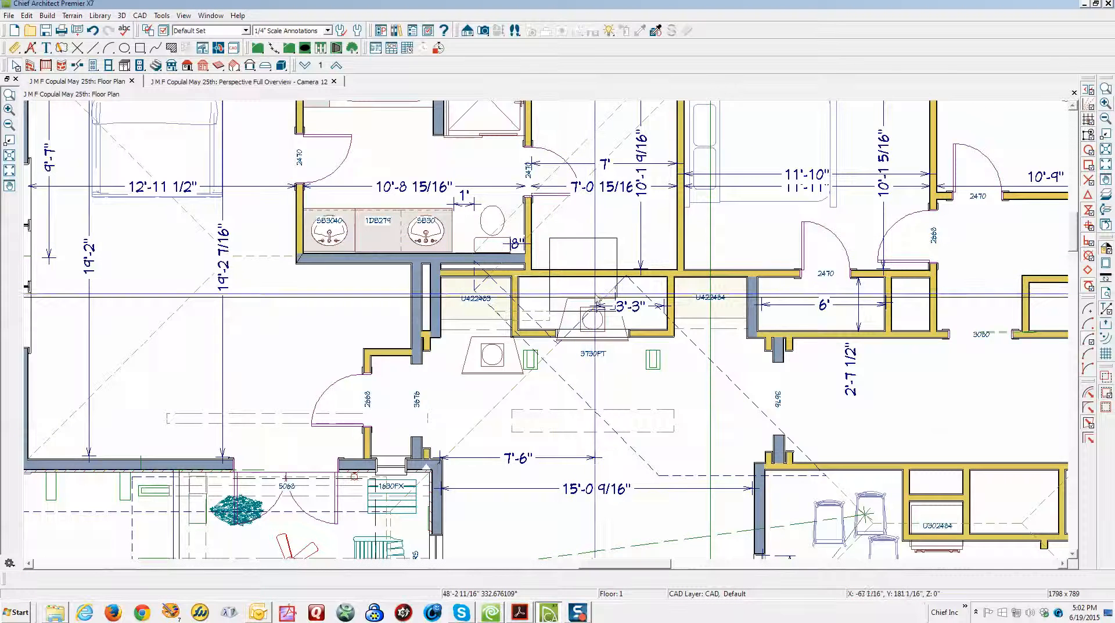
scroll(601, 297, "up", 1)
scroll(601, 302, "up", 4)
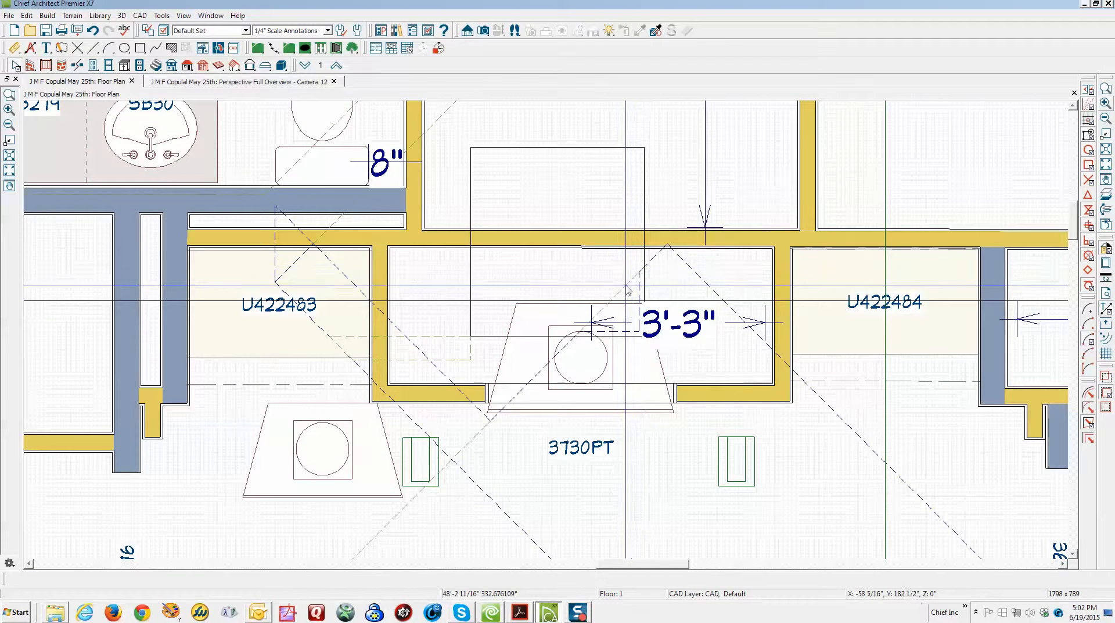
scroll(628, 283, "down", 2)
key("ctrl+Tab")
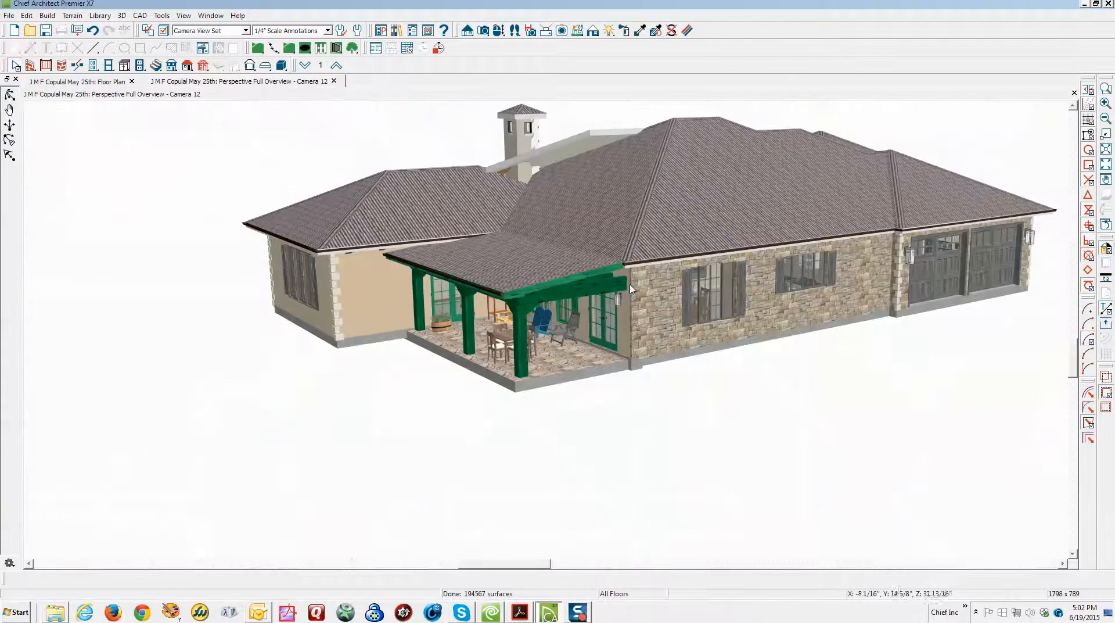
In the May 25th overview, pull the overhanging edge of the roof plane behind the chimney back to the main roof plane's ridge line.
left_click(10, 94)
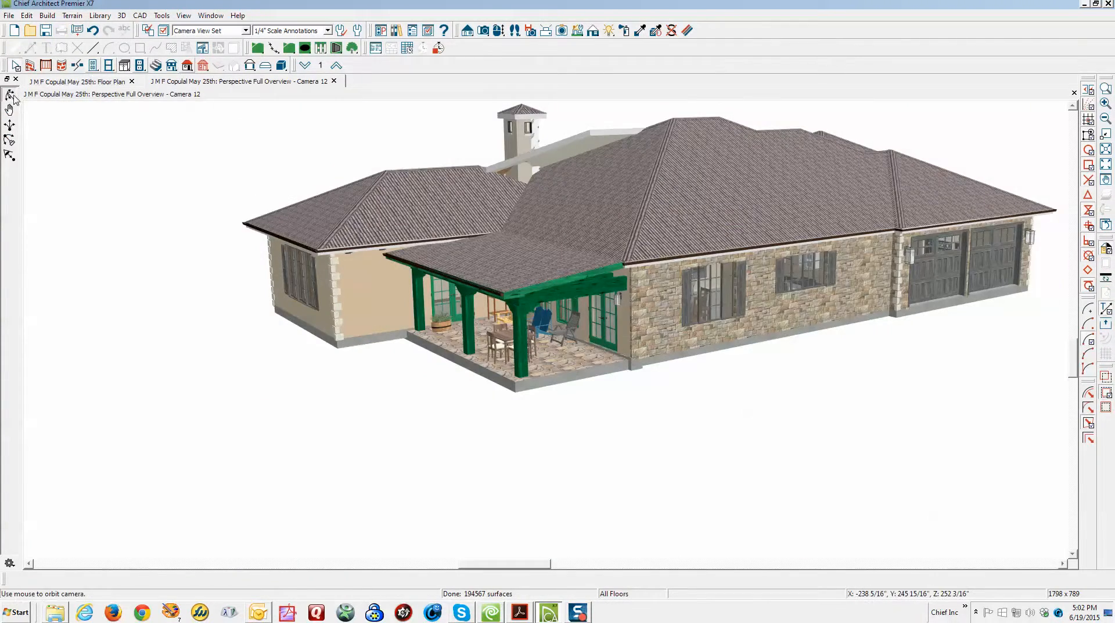
left_click_drag(261, 189, 356, 220)
scroll(597, 136, "up", 5)
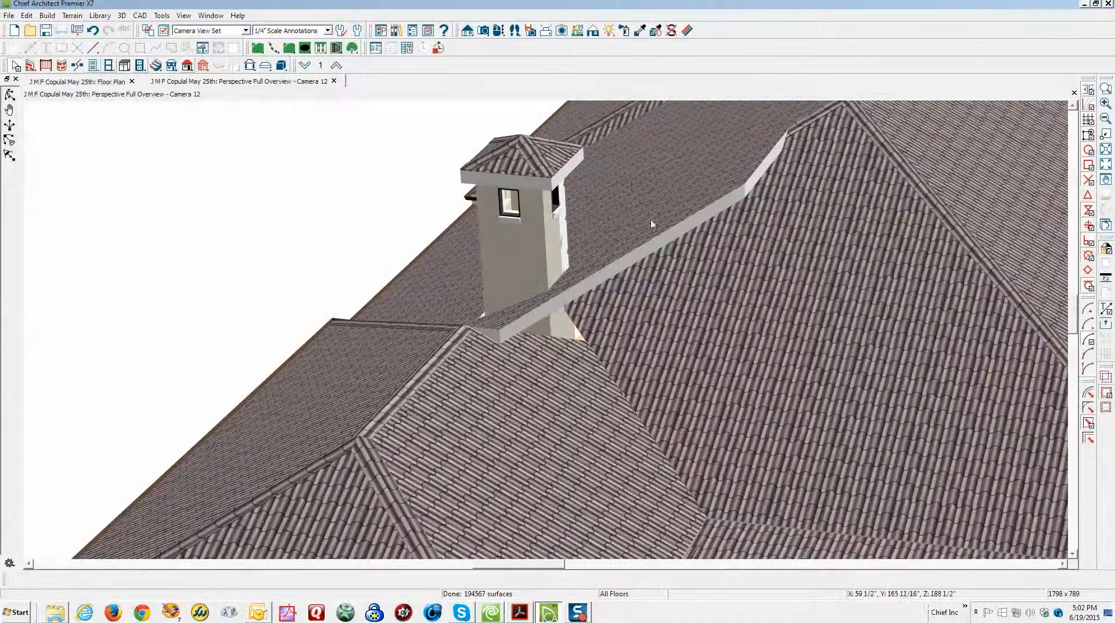
left_click(677, 228)
left_click_drag(682, 228, 789, 132)
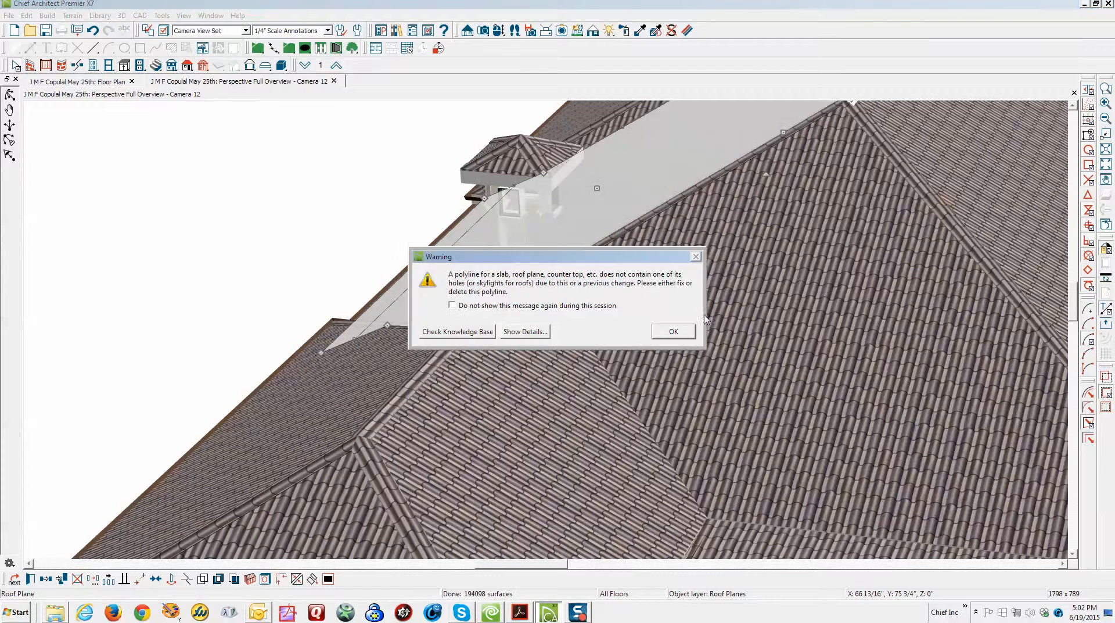
left_click(674, 330)
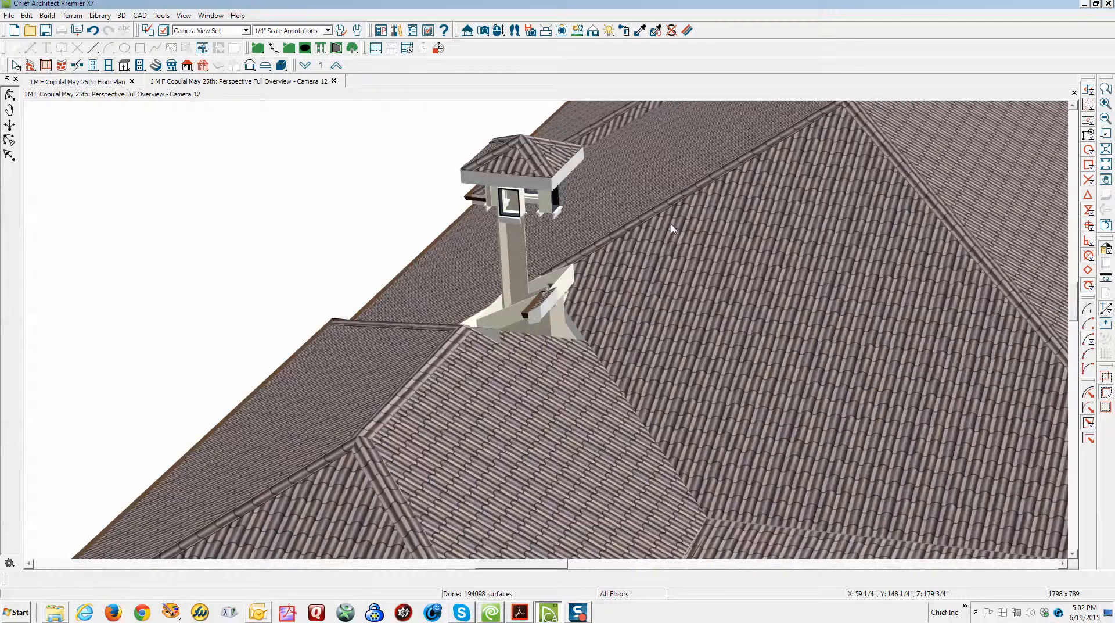
Join the main roof plane's upper edge beside the chimney with the roof plane behind it using Join Roof Planes.
right_click(671, 224)
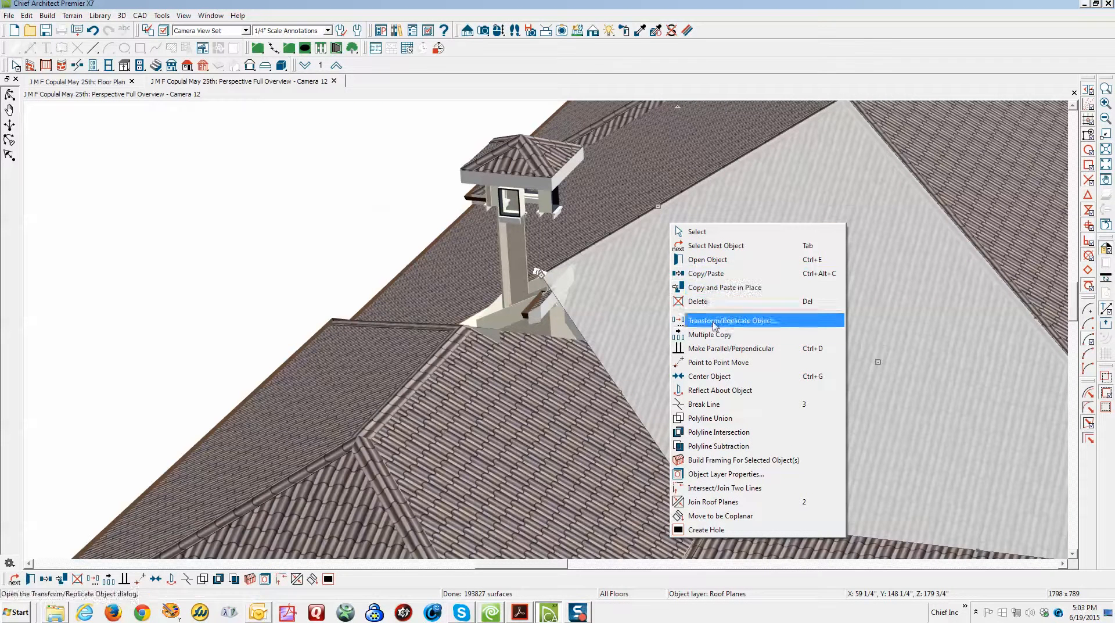
left_click(713, 501)
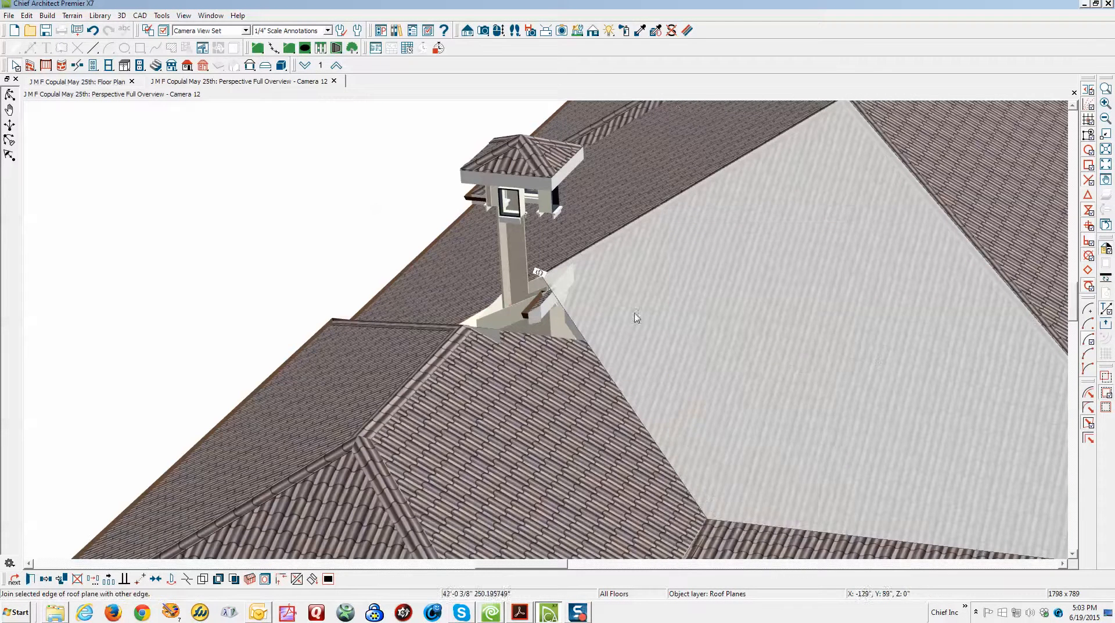
left_click(641, 204)
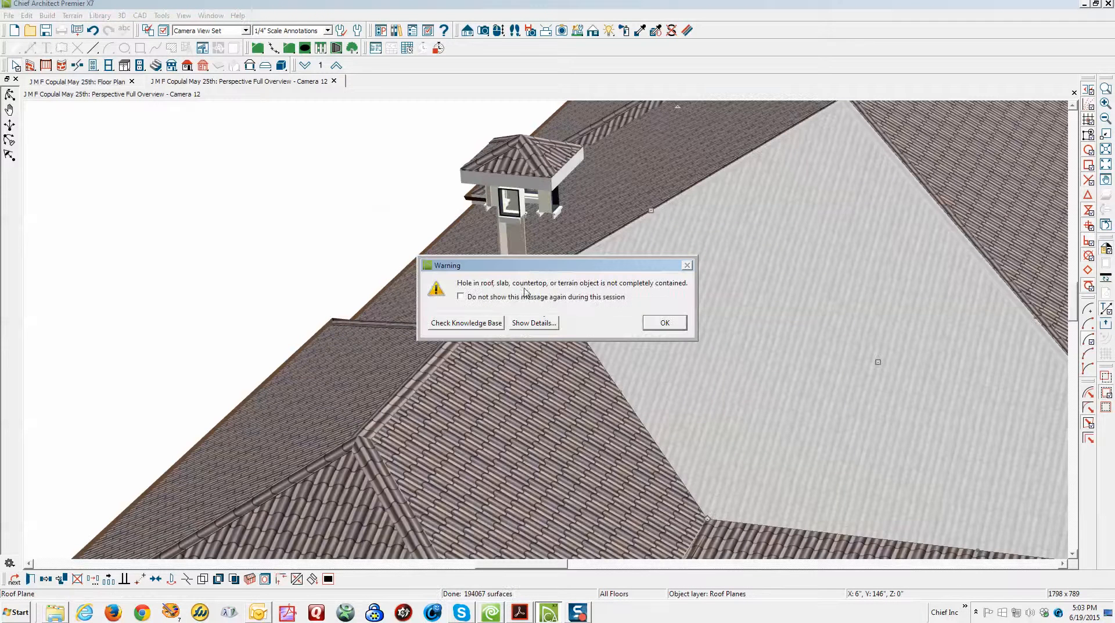
left_click(665, 323)
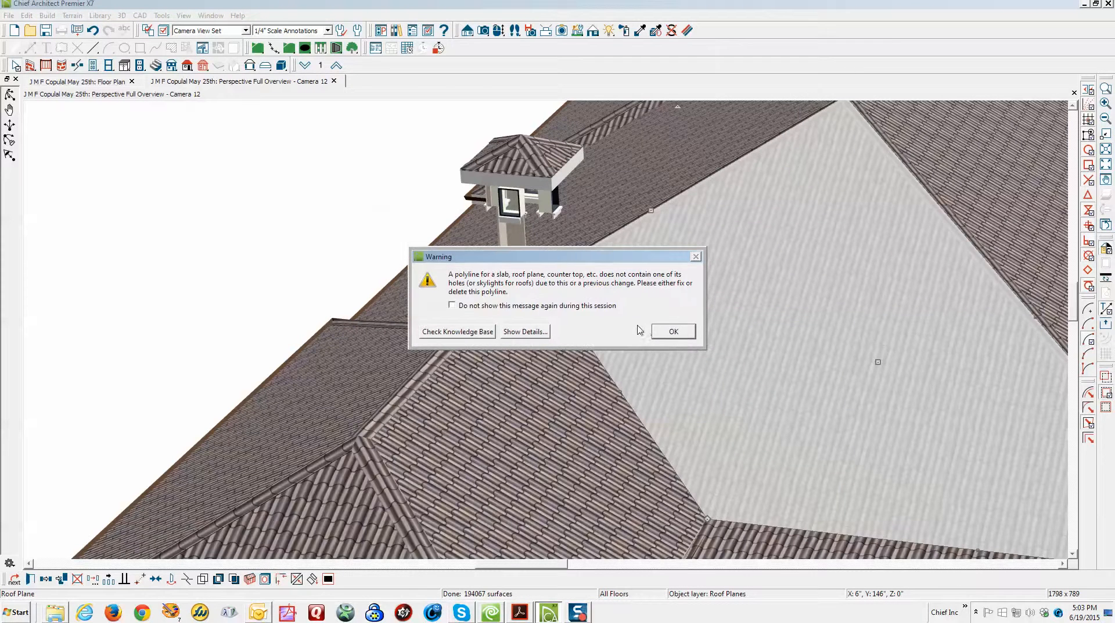
key("Escape")
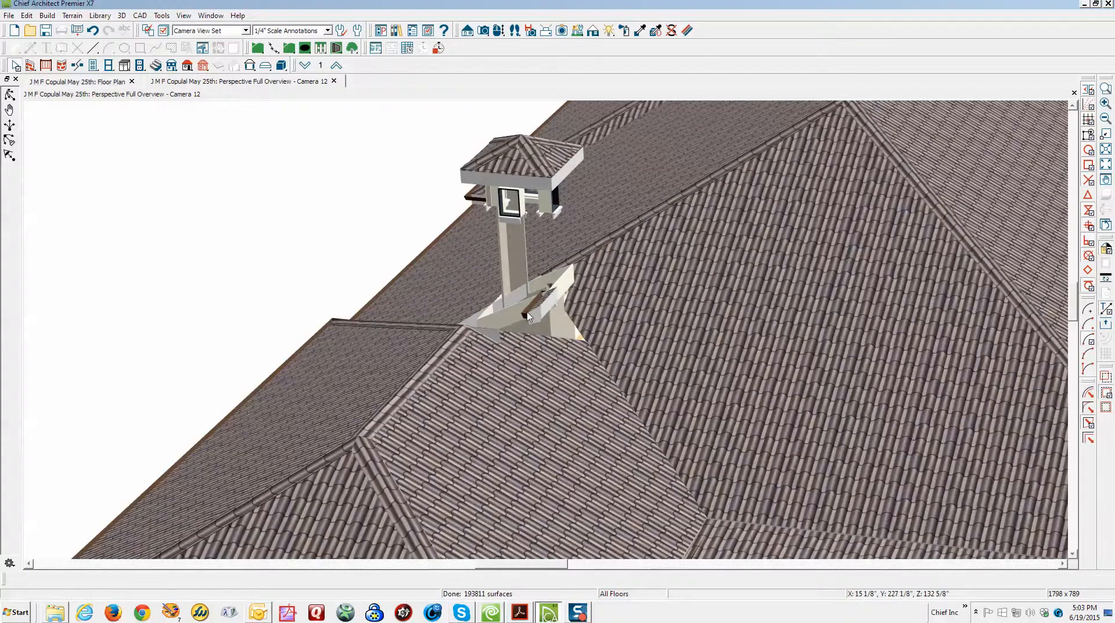
Examine the roof opening around the chimney in the overview and the matching roof plane edges in the floor plan.
scroll(523, 312, "up", 5)
scroll(531, 318, "down", 2)
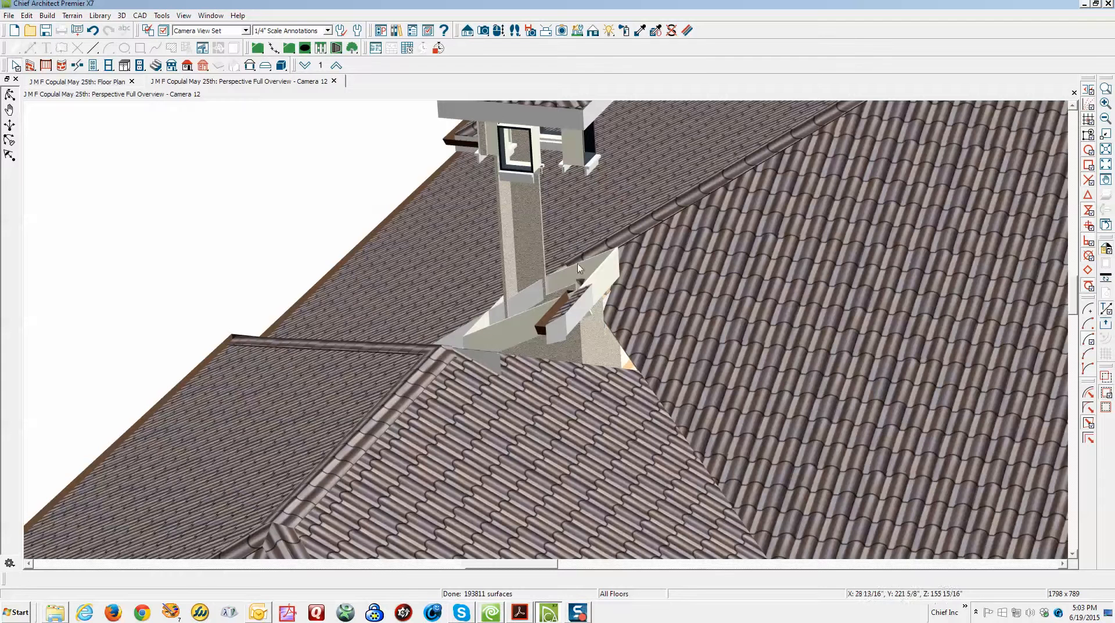
left_click(668, 195)
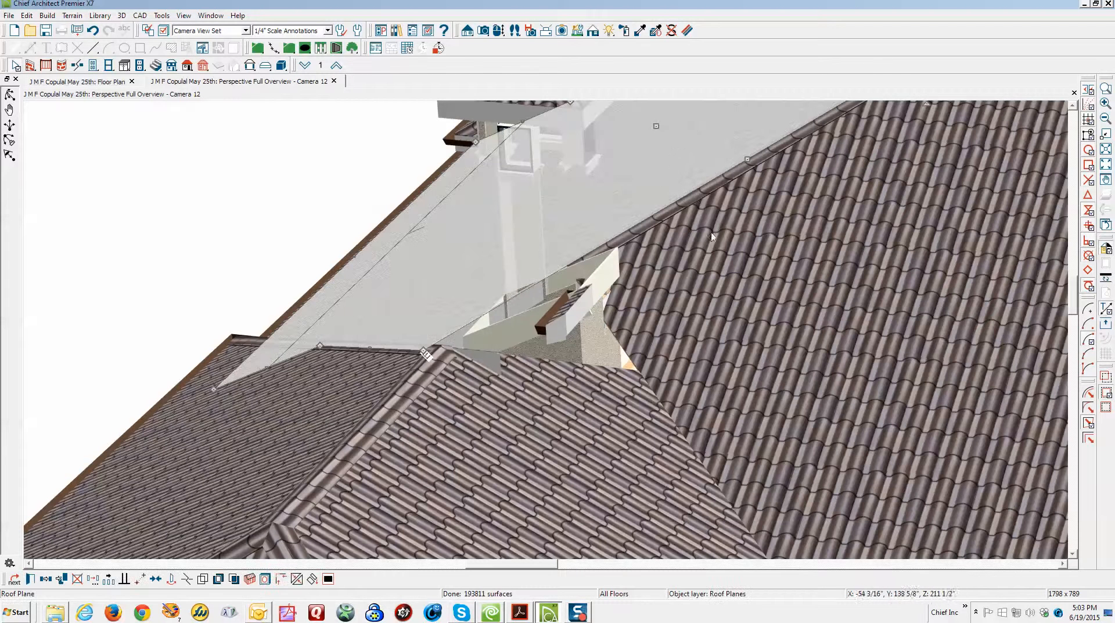
key("Escape")
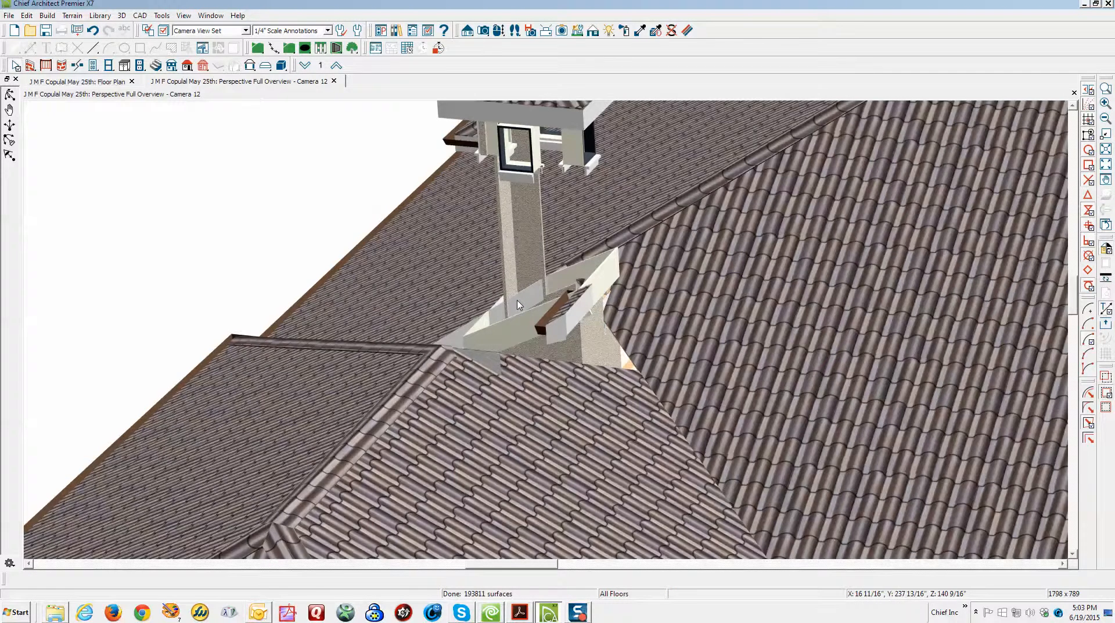
key("ctrl+Tab")
scroll(592, 300, "down", 2)
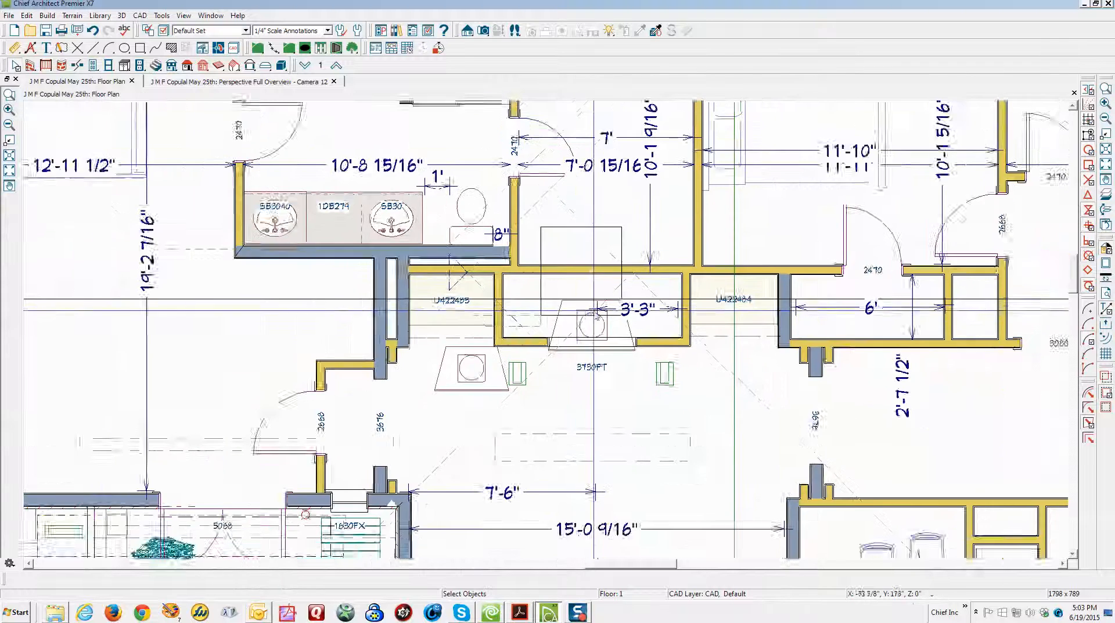
scroll(583, 268, "up", 3)
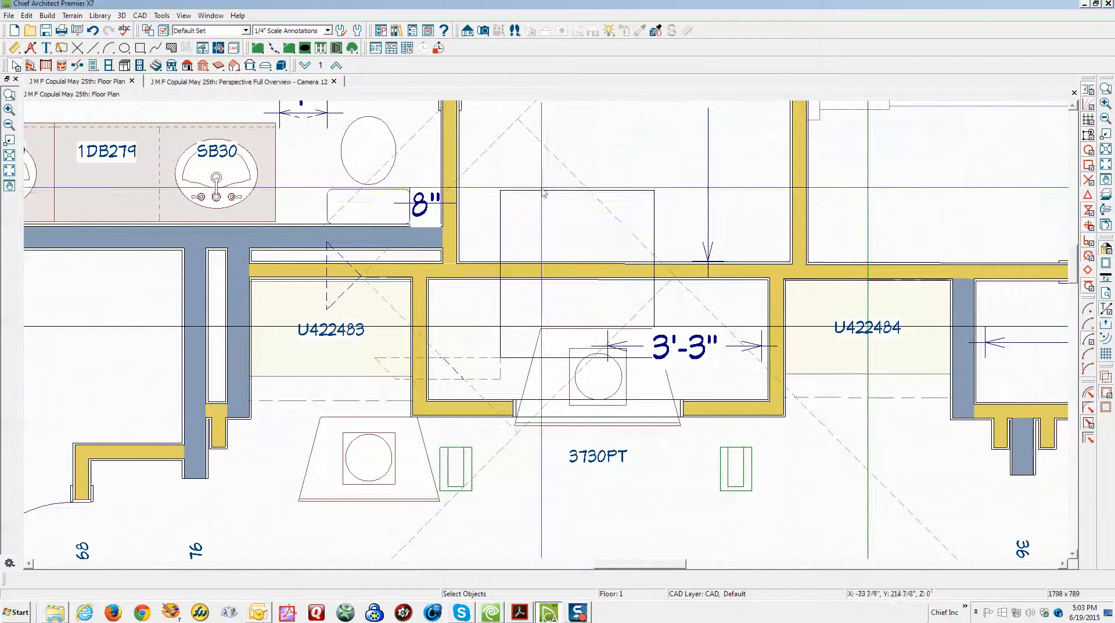
Add a break where the roof plane's diagonal edge crosses the upper edge of the rectangular chimney opening.
left_click(593, 203)
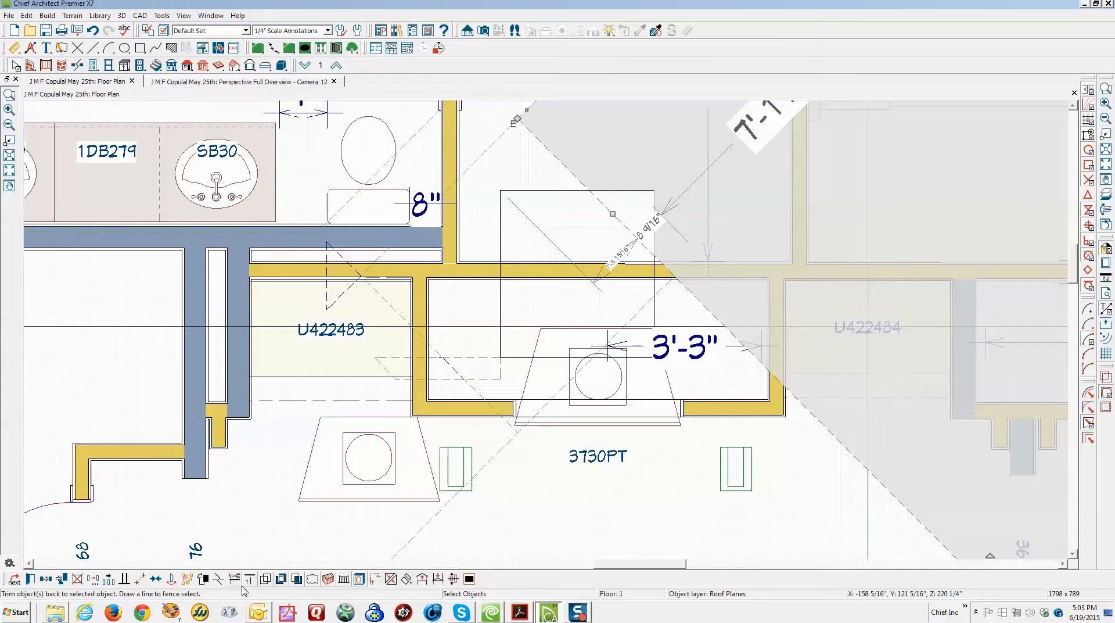
left_click(217, 579)
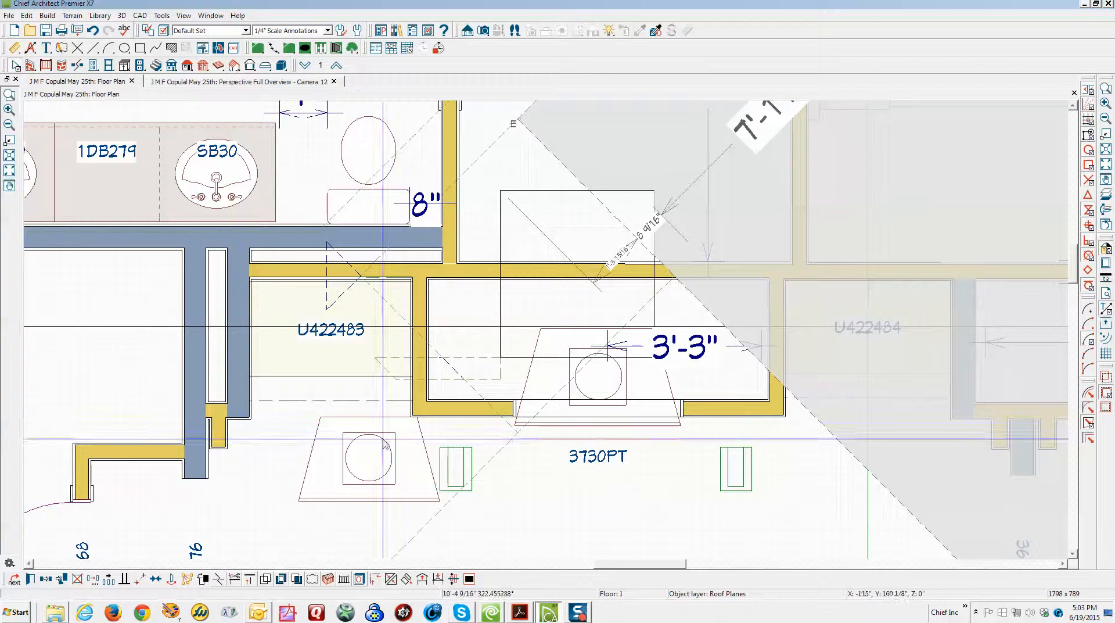
left_click(590, 195)
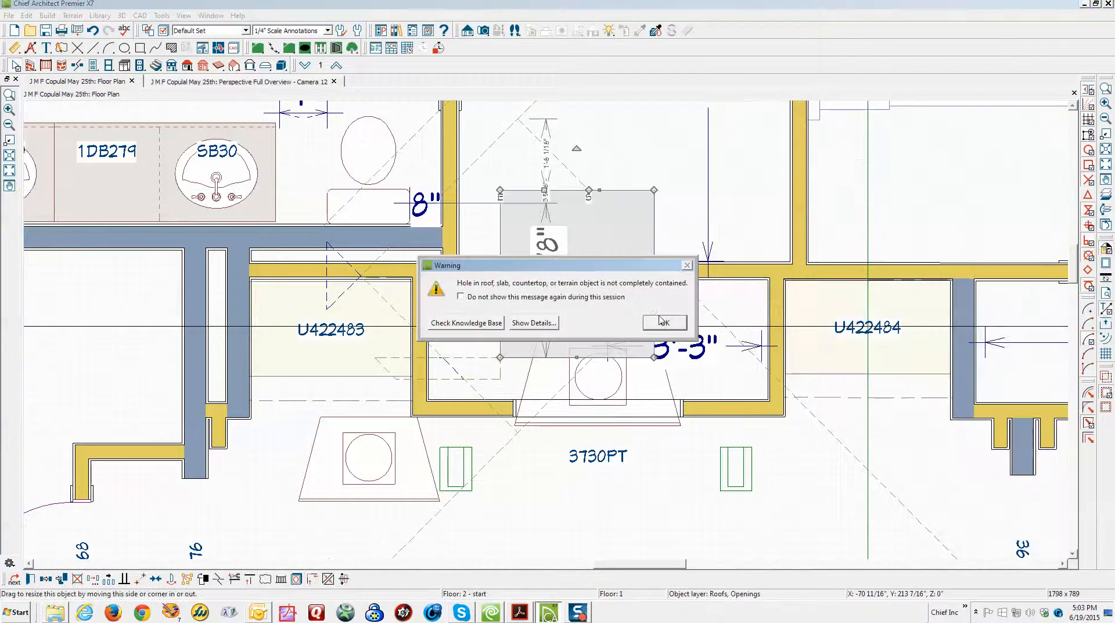
left_click(665, 323)
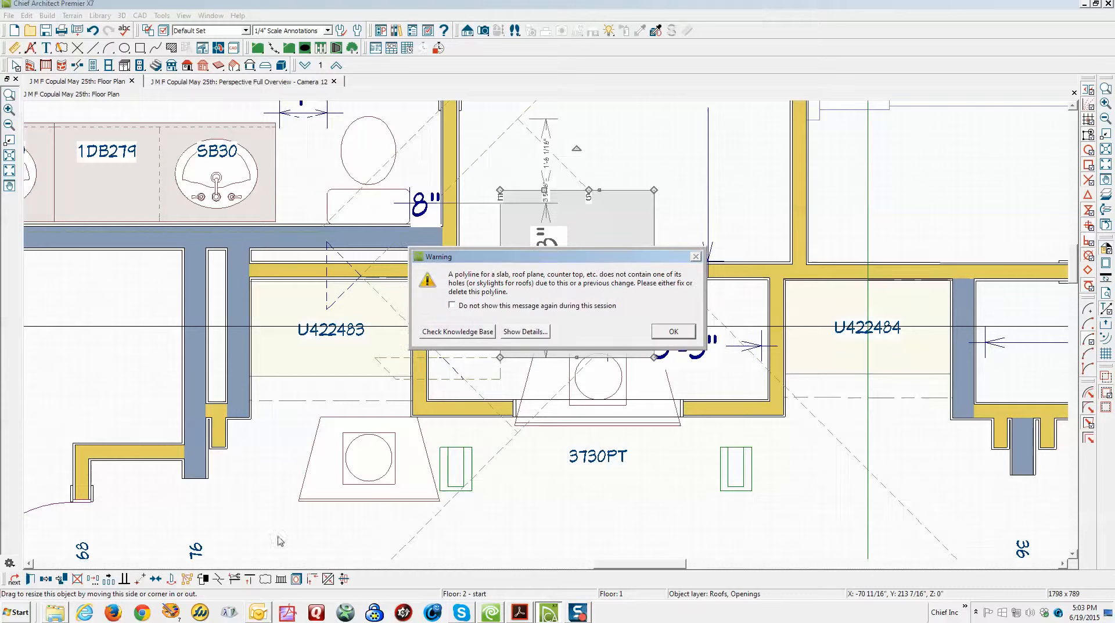
left_click(674, 331)
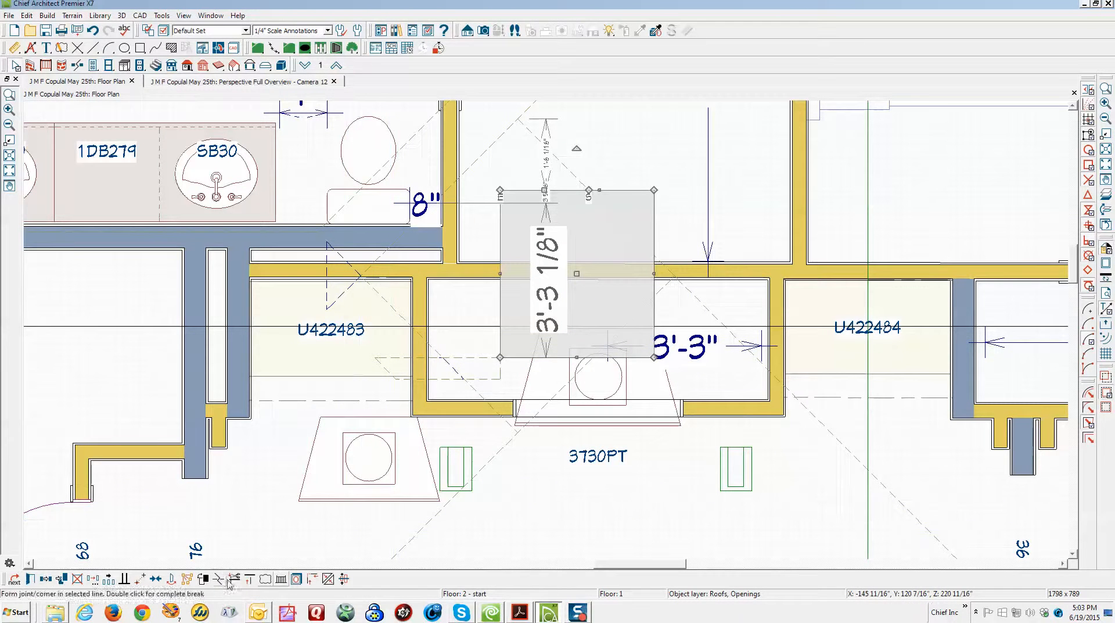
Select the roof plane beside the chimney opening and break its diagonal edge where it meets the opening's upper edge.
left_click(651, 255)
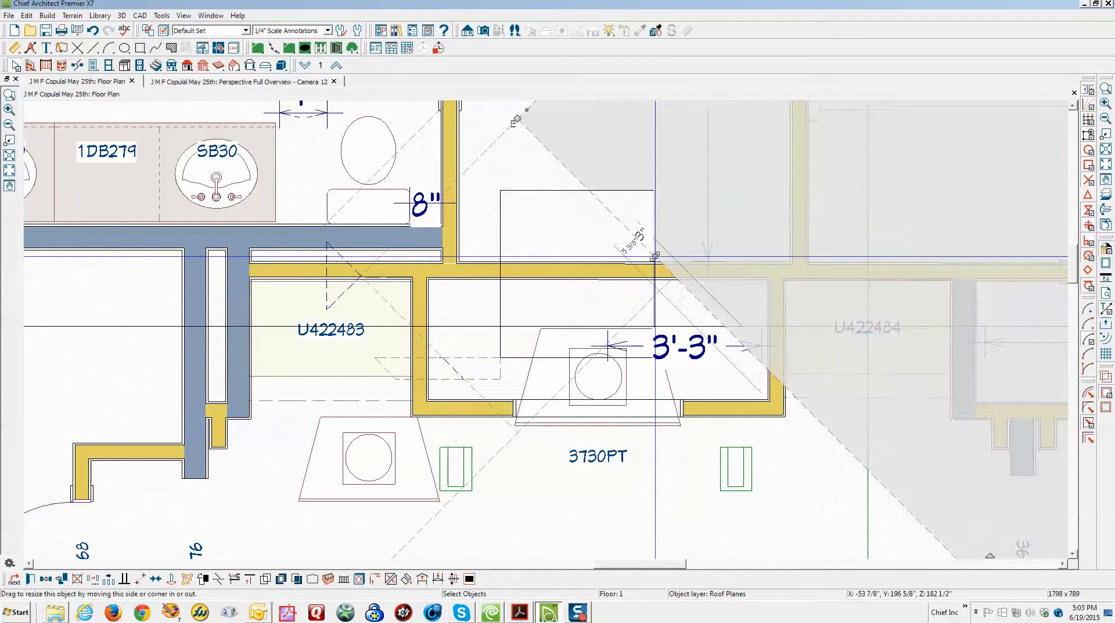
left_click(648, 225)
left_click(623, 225)
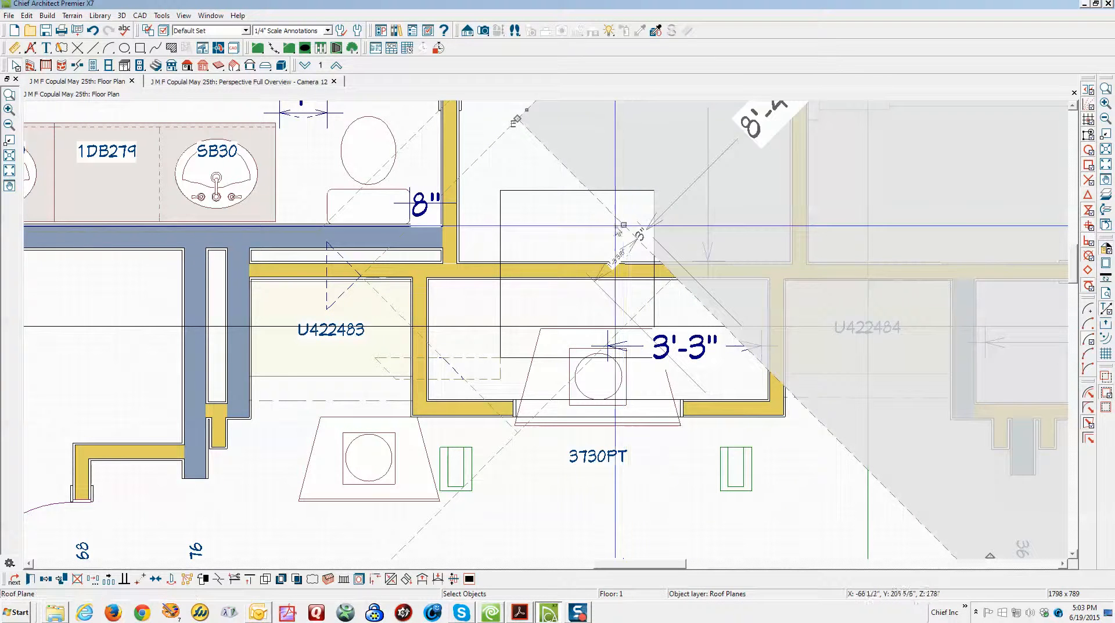
left_click(221, 566)
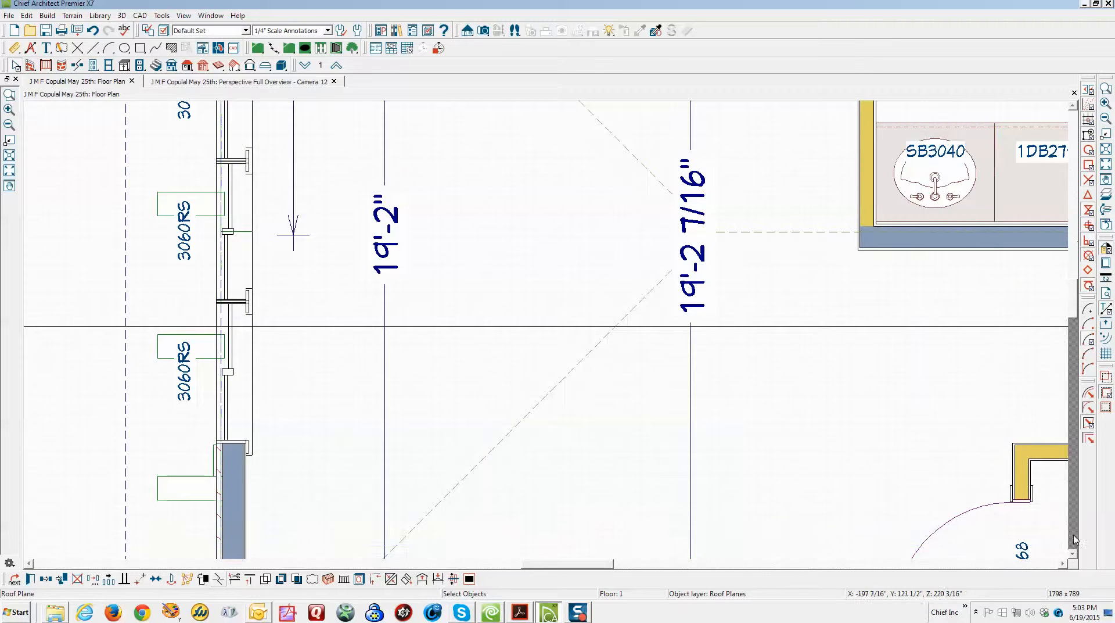
scroll(778, 382, "down", 5)
scroll(775, 375, "down", 2)
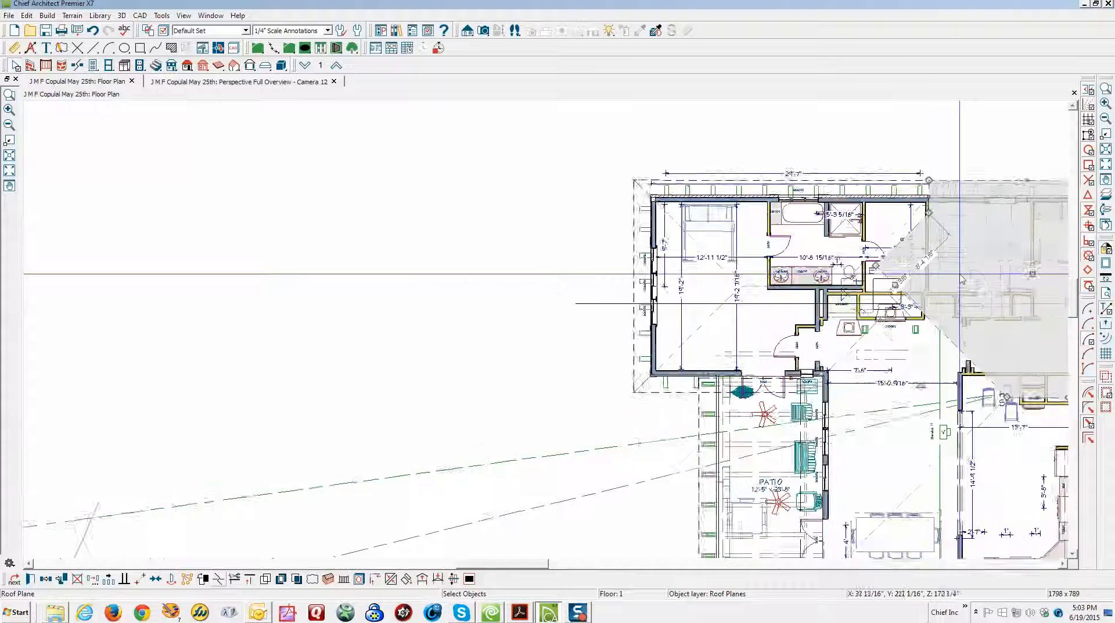
scroll(961, 278, "up", 5)
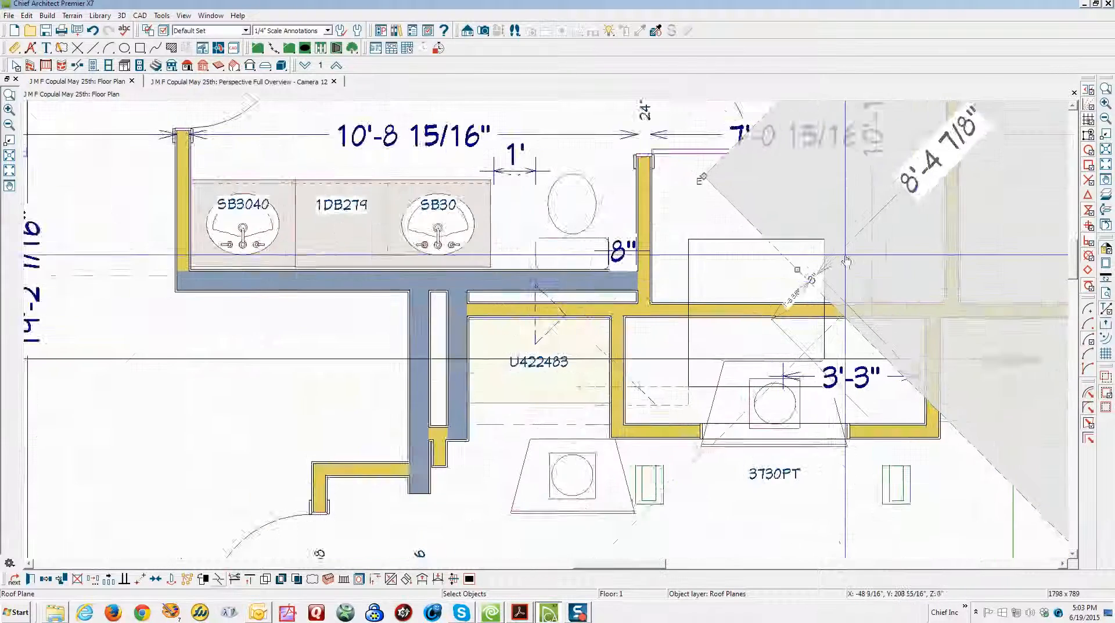
scroll(845, 256, "up", 2)
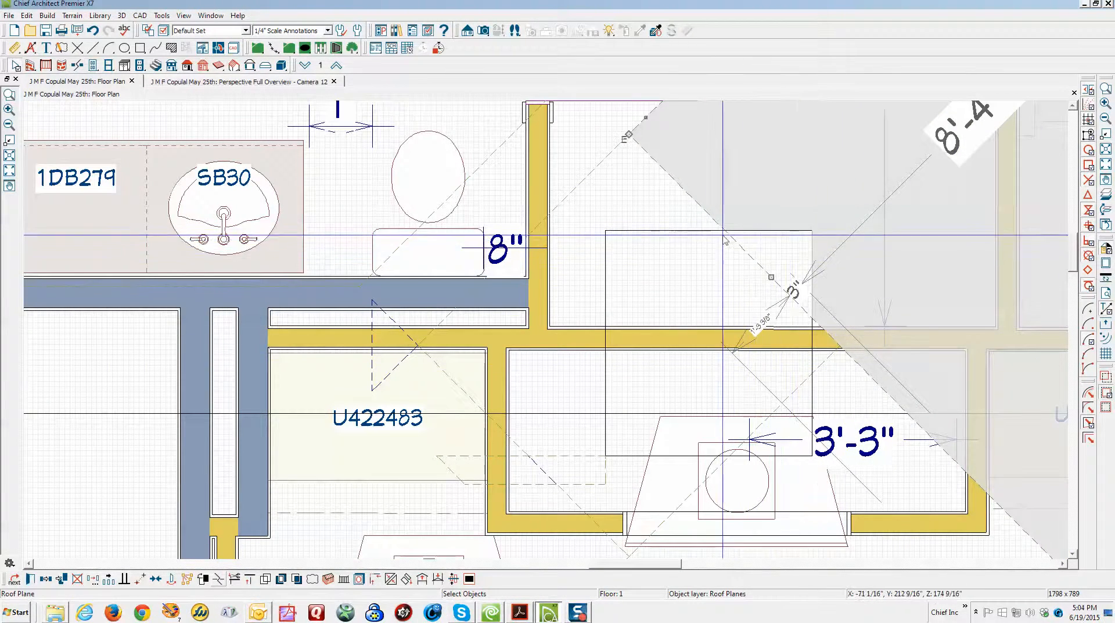
left_click(218, 579)
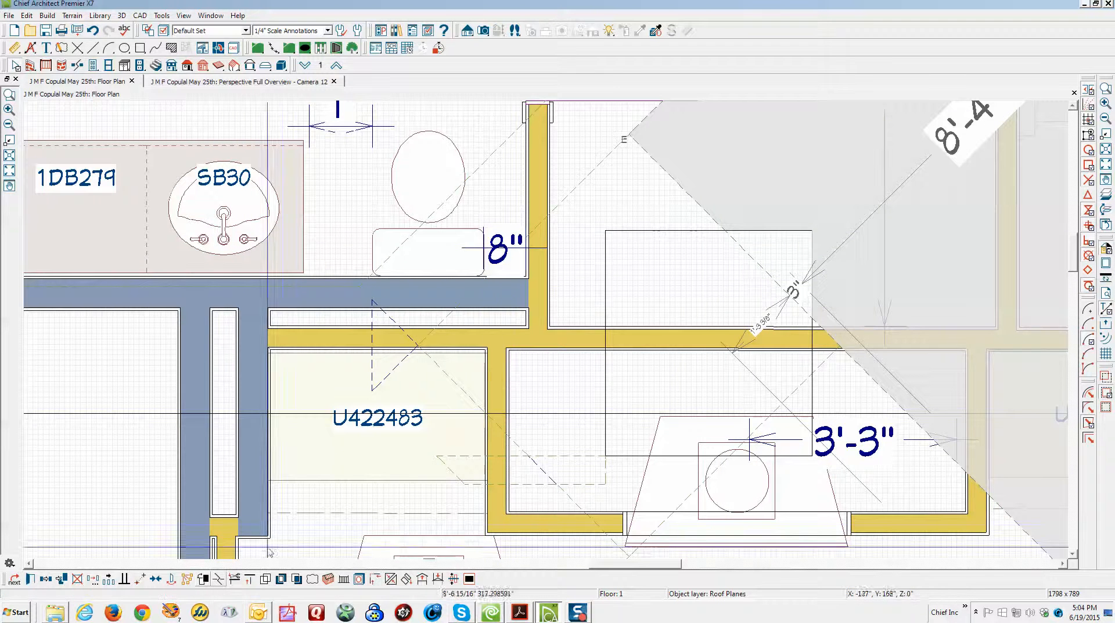
left_click(724, 231)
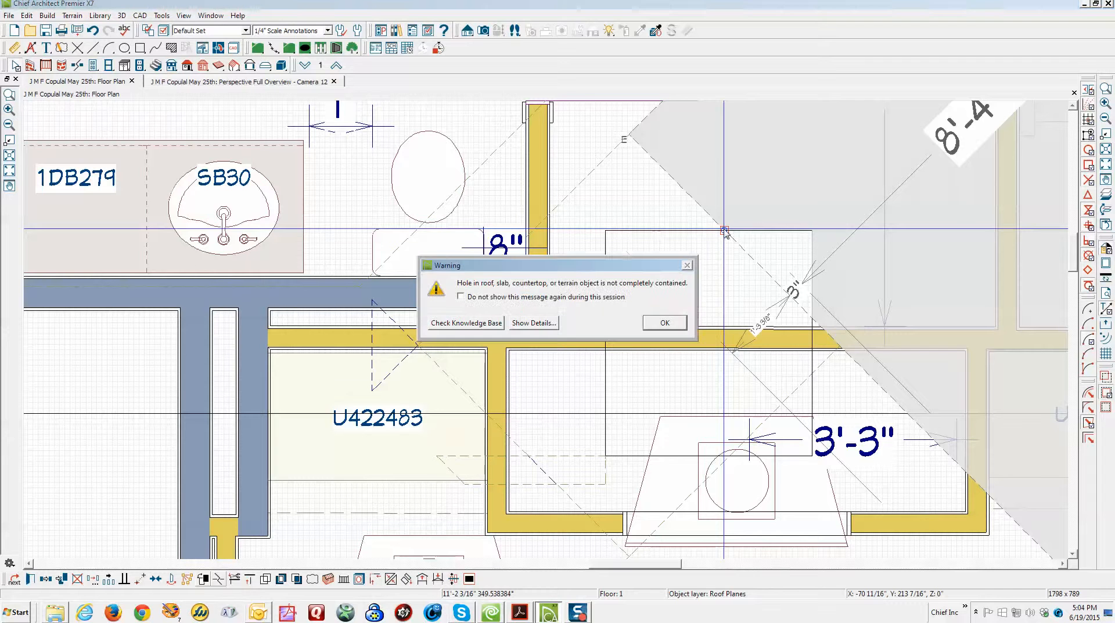
left_click(673, 323)
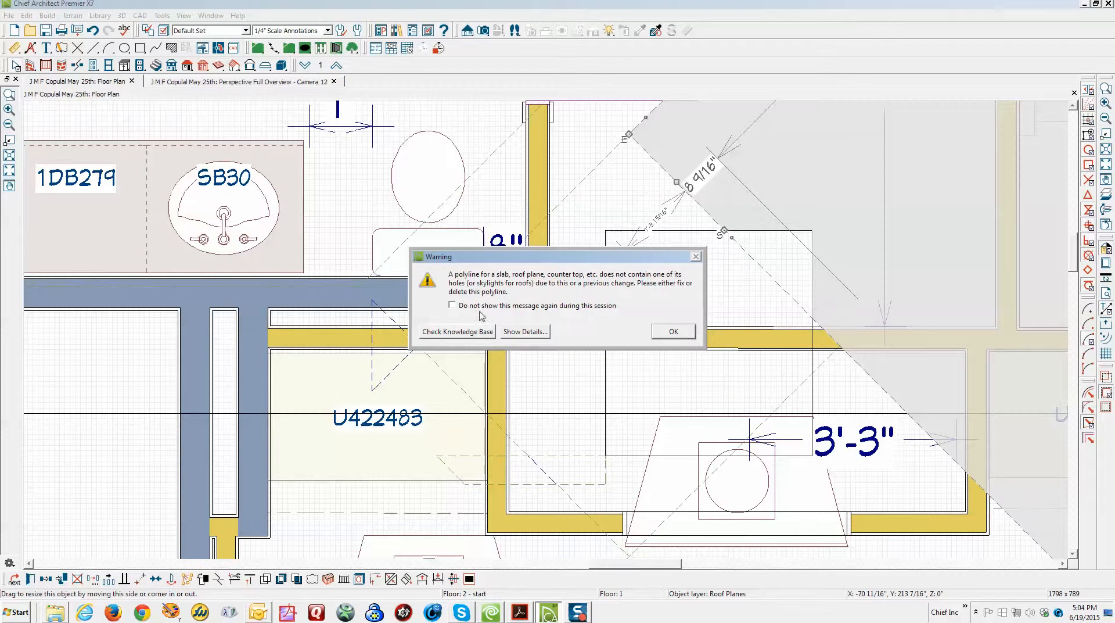
left_click(672, 332)
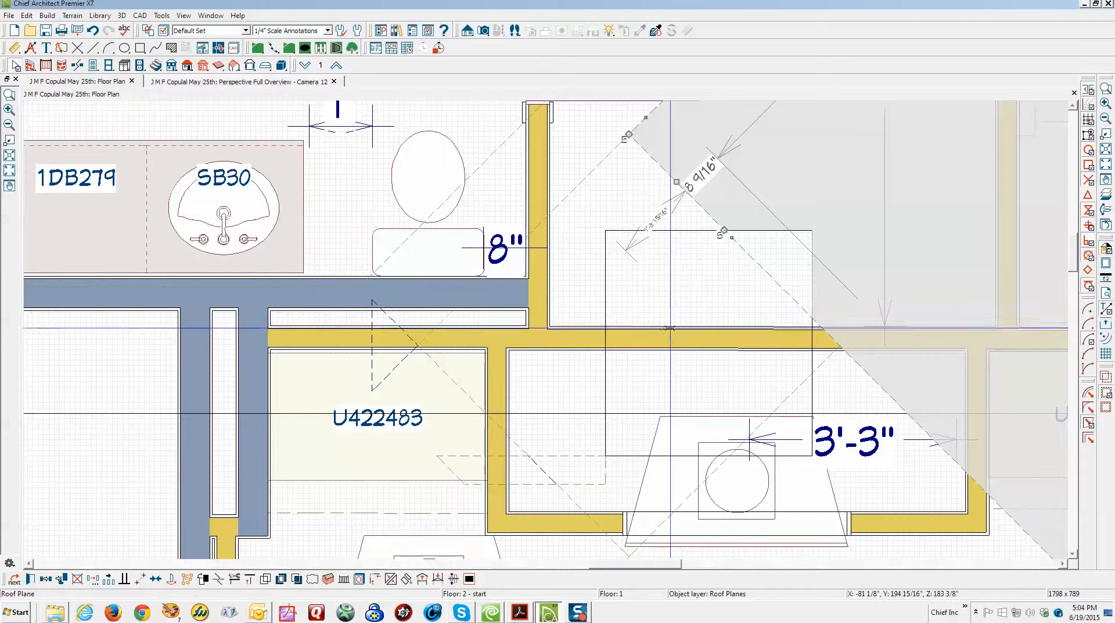
Try to break the roof plane's diagonal edge where it crosses the right edge of the chimney opening.
left_click(788, 298)
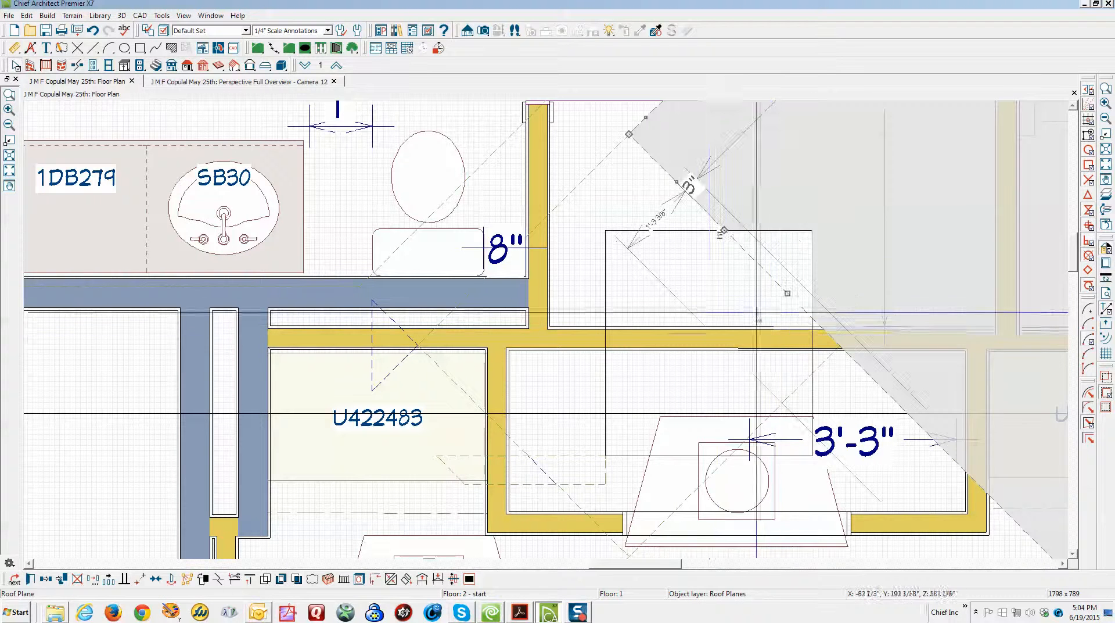
left_click(221, 579)
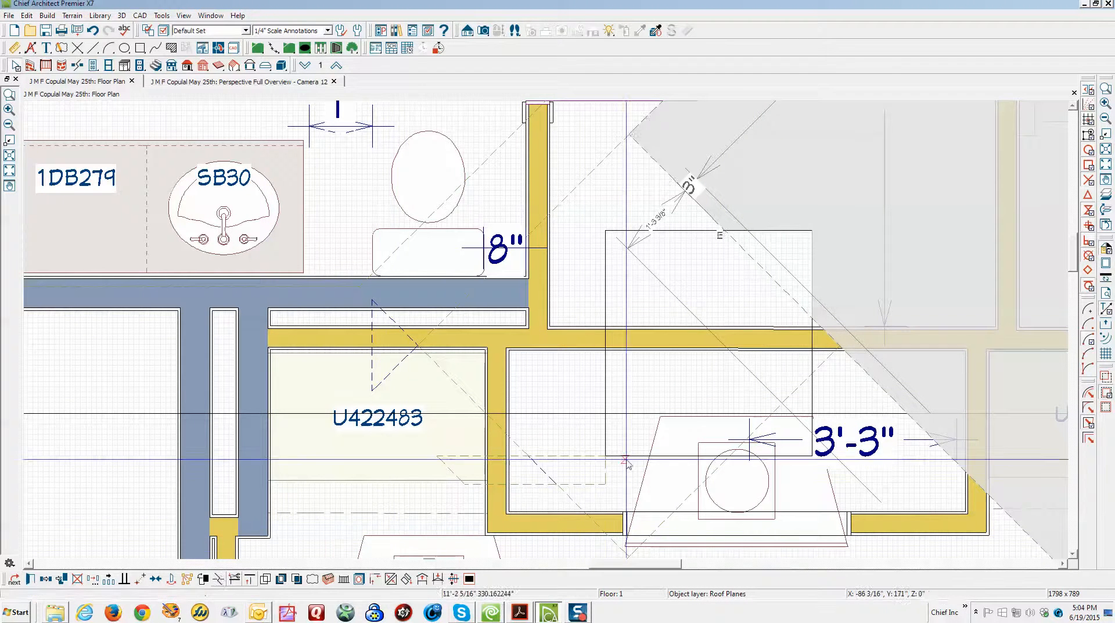
left_click(814, 319)
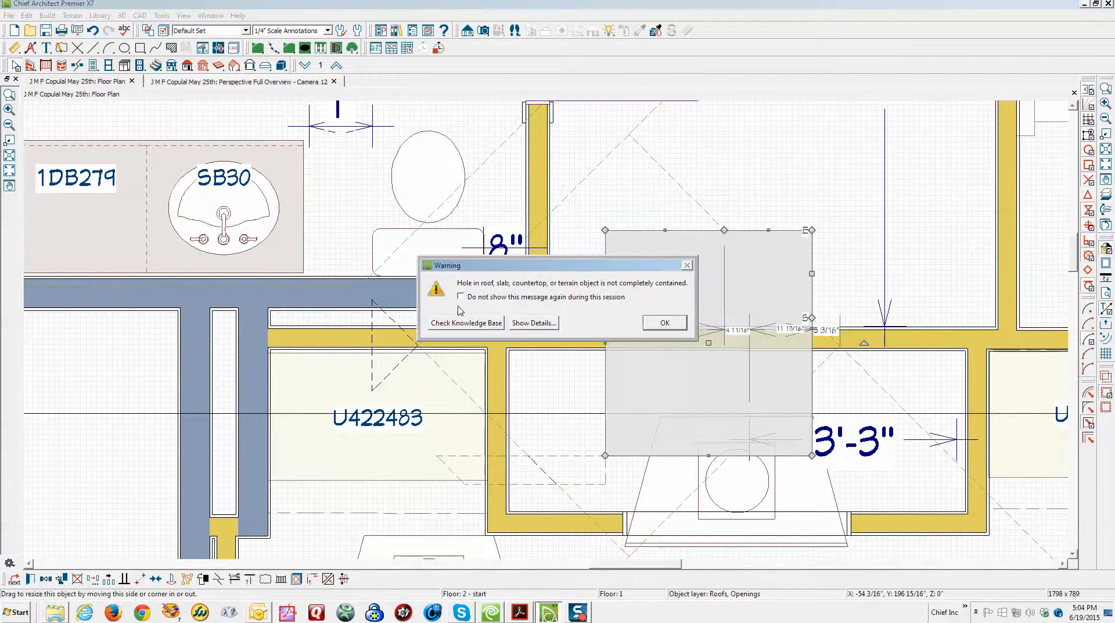
left_click(662, 322)
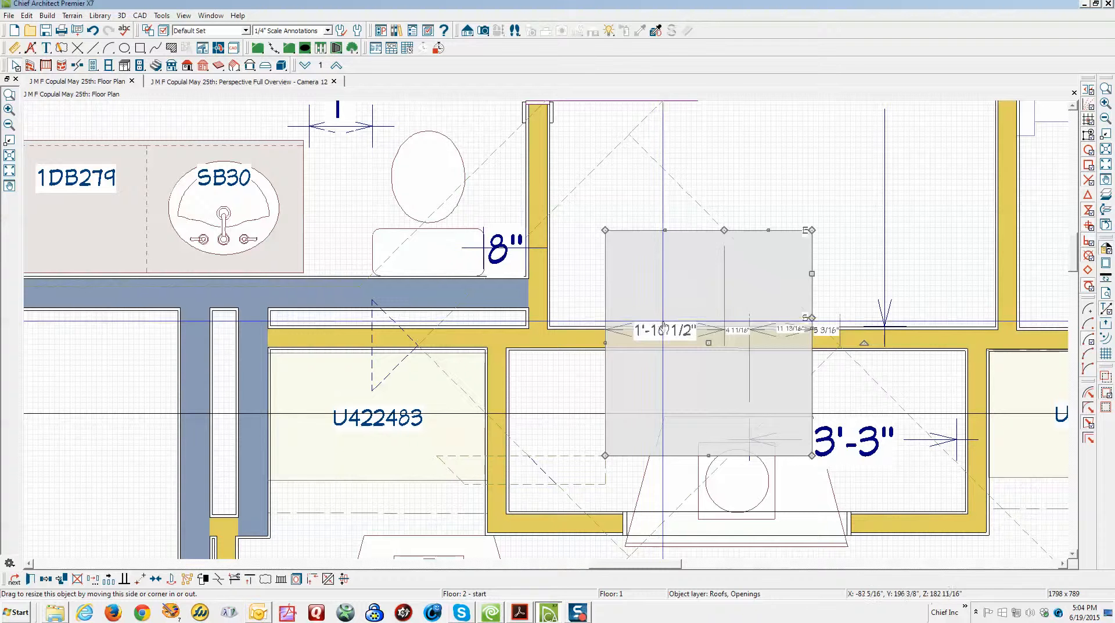
key("Escape")
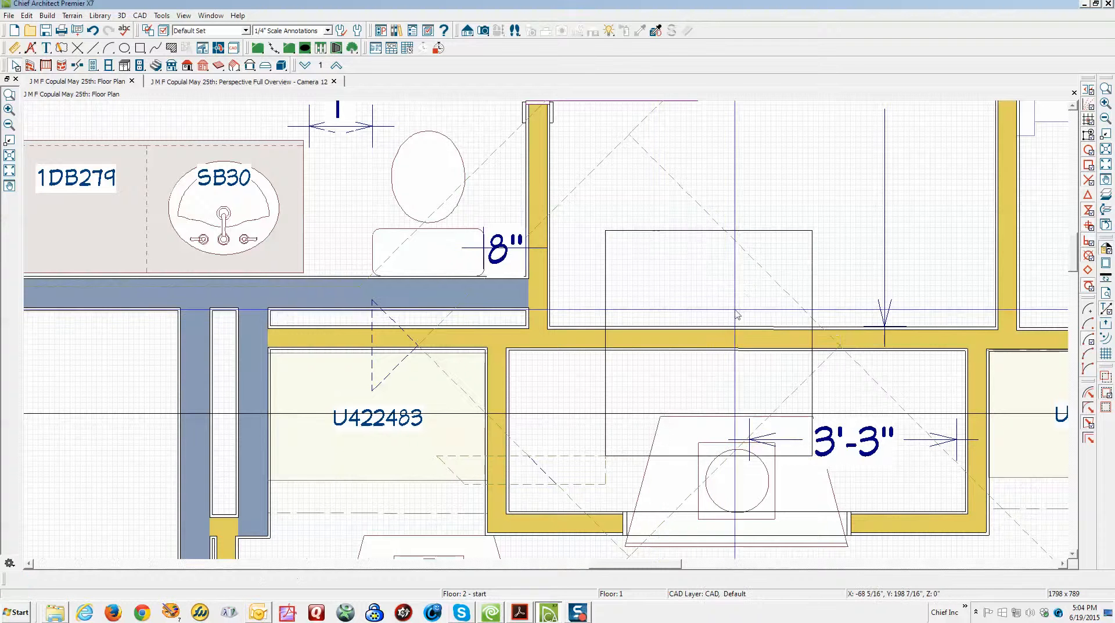
Select the roof plane's diagonal edge again and break it where it meets the right edge of the chimney opening.
left_click(787, 295)
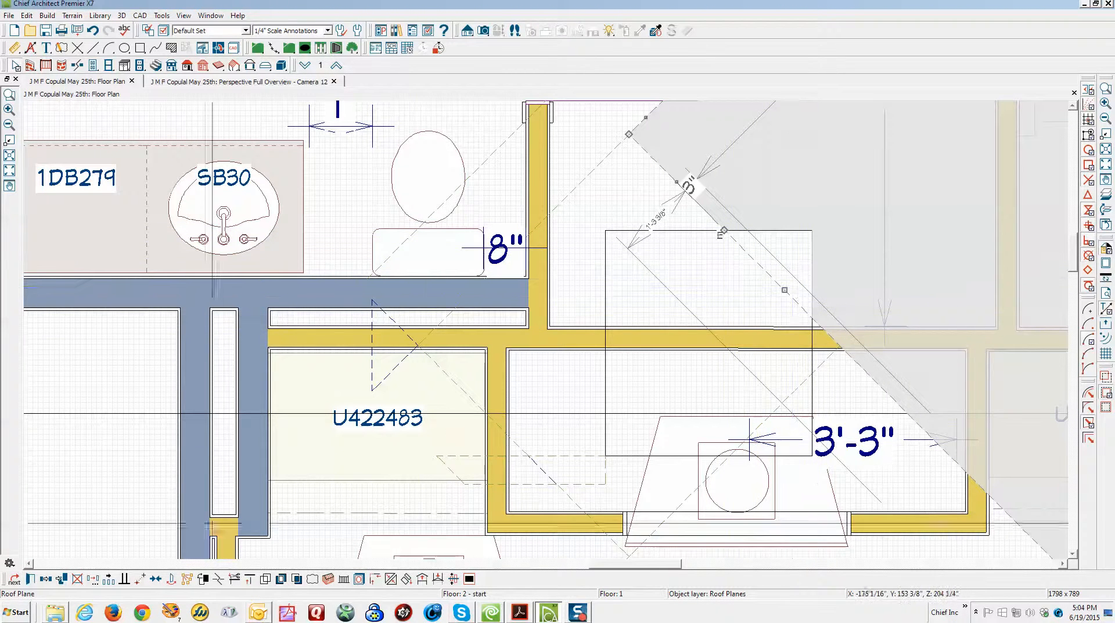
left_click(220, 578)
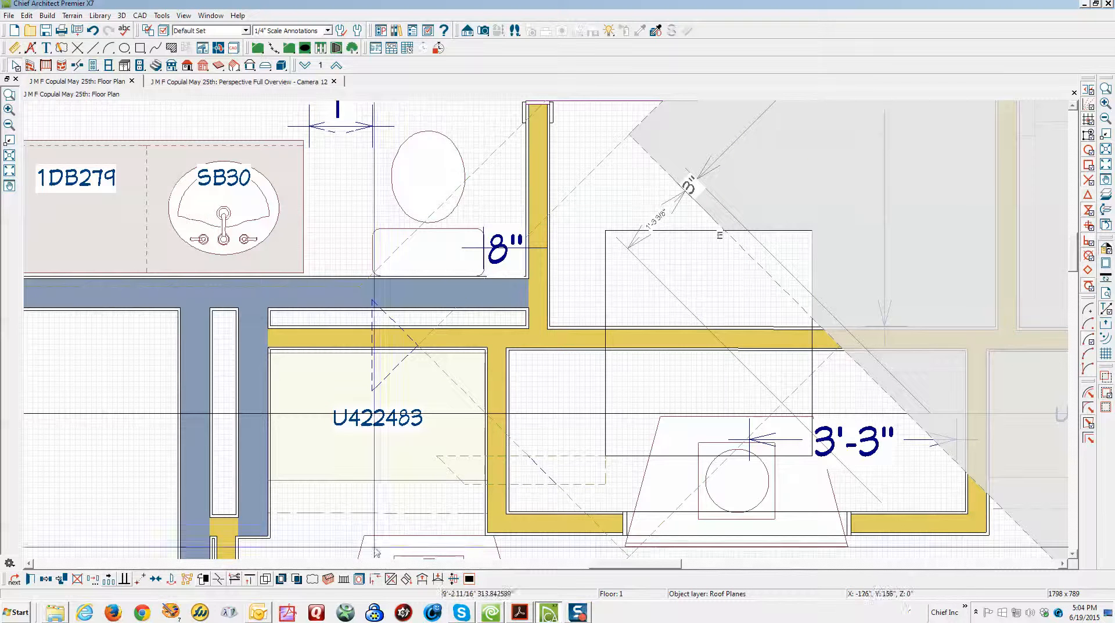
left_click(811, 317)
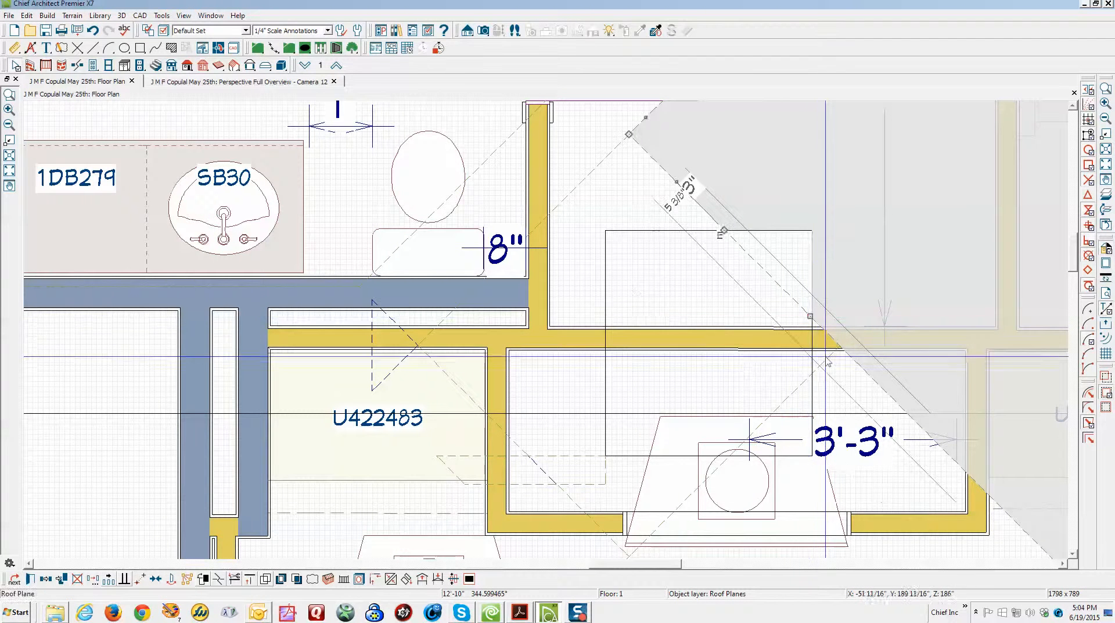
left_click_drag(808, 314, 814, 319)
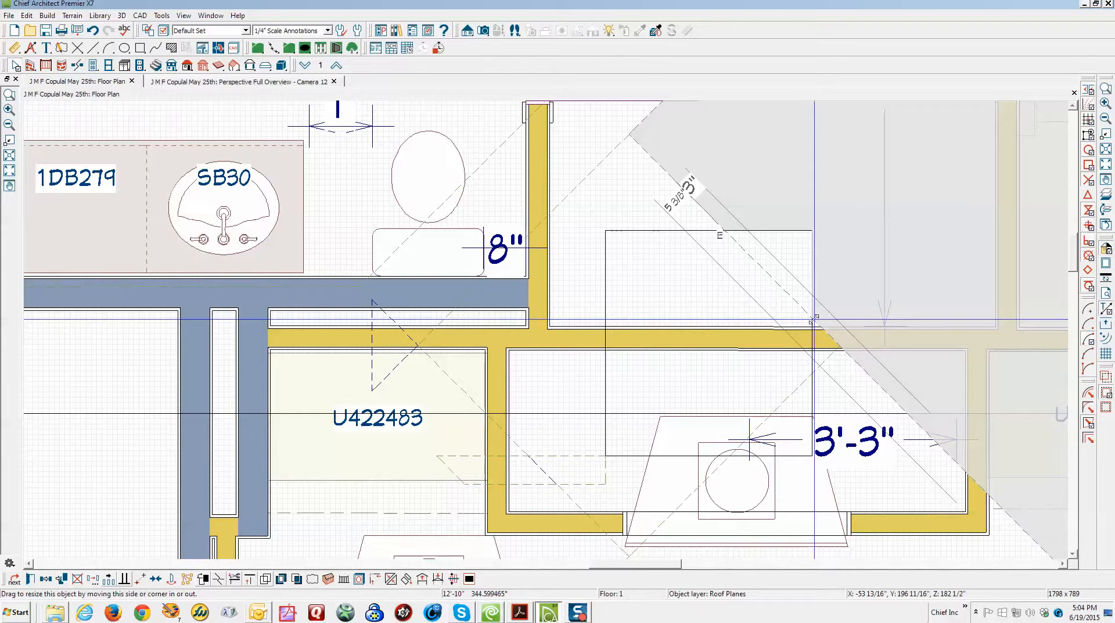
left_click(814, 318)
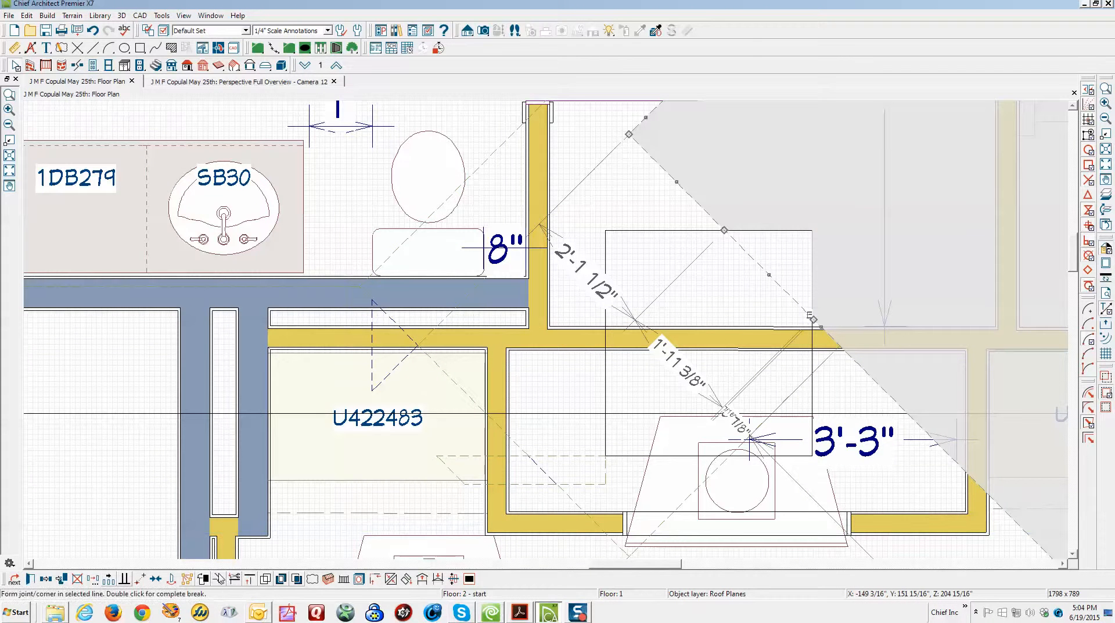
Break the diagonal segment between the two new corners and move that point to the chimney opening's upper-right corner.
left_click(220, 578)
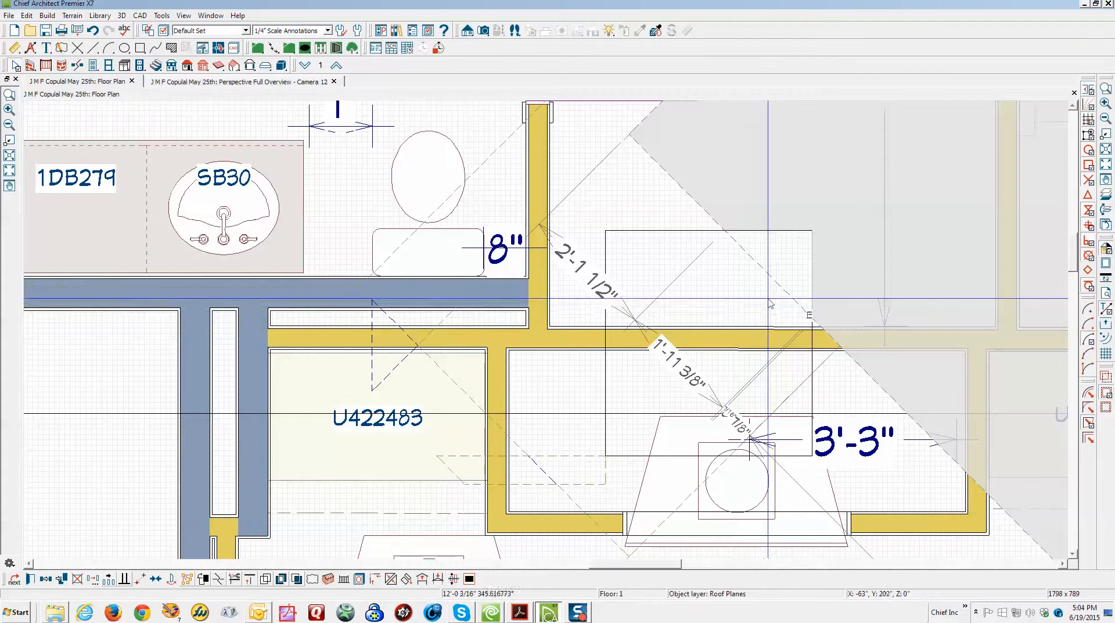
left_click(764, 272)
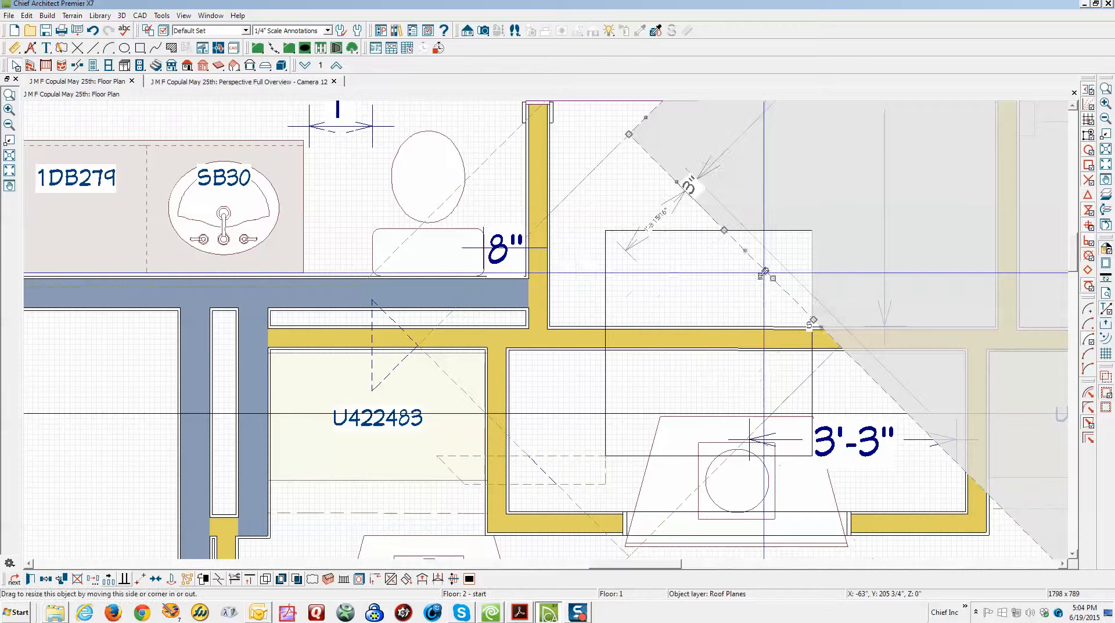
left_click_drag(766, 271, 813, 231)
key("Escape")
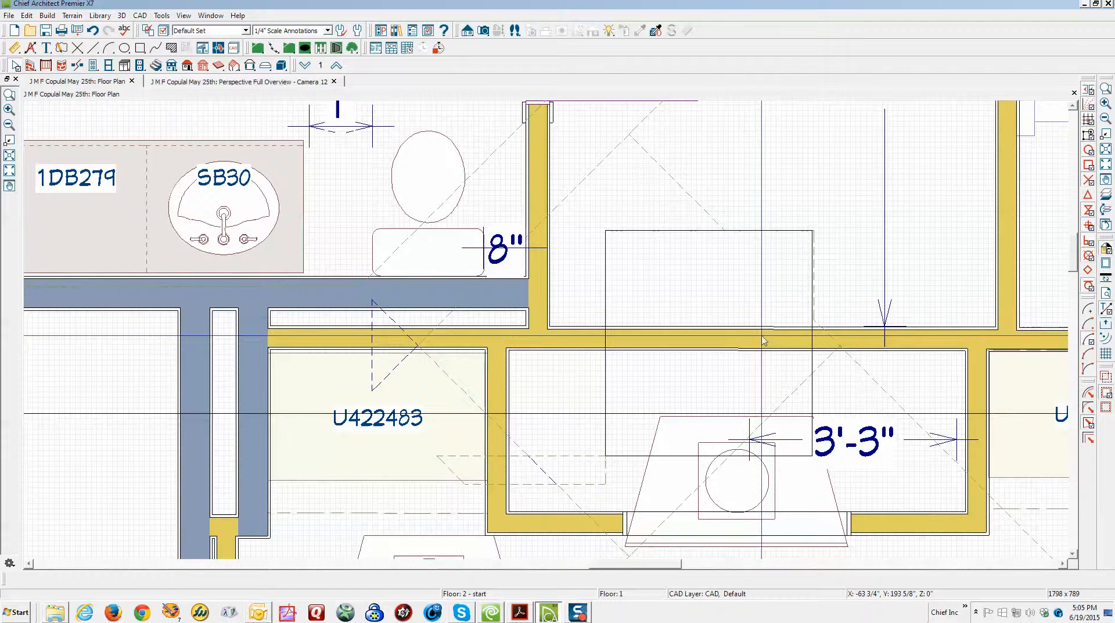
Check the chimney opening in the overview, then examine the small roof plane and the adjoining roof plane edges in the floor plan.
key("ctrl+Tab")
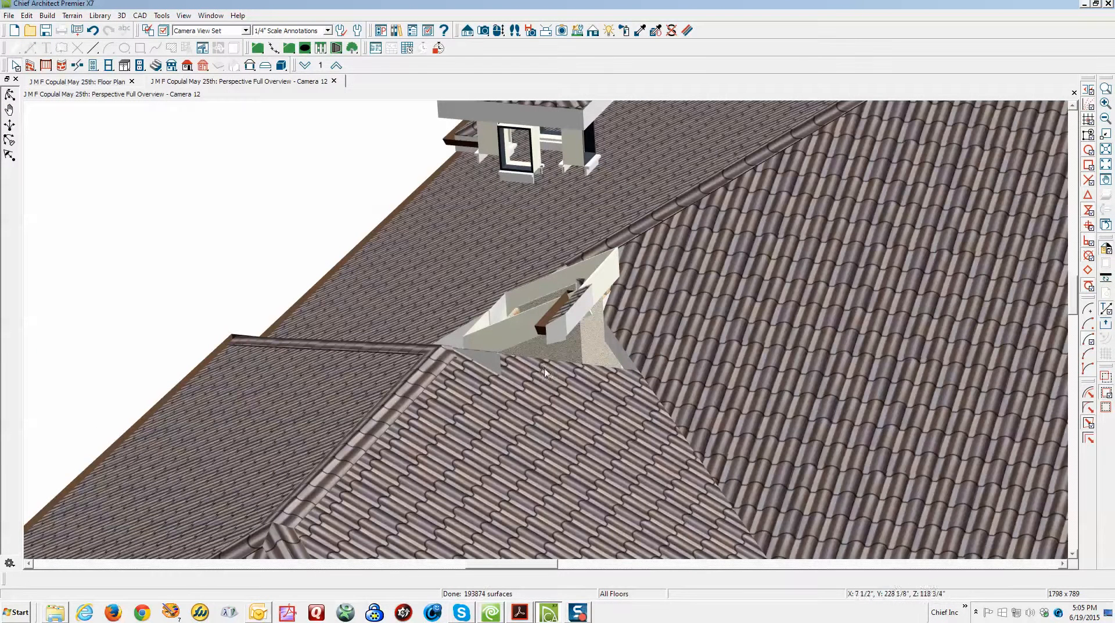
key("ctrl+Tab")
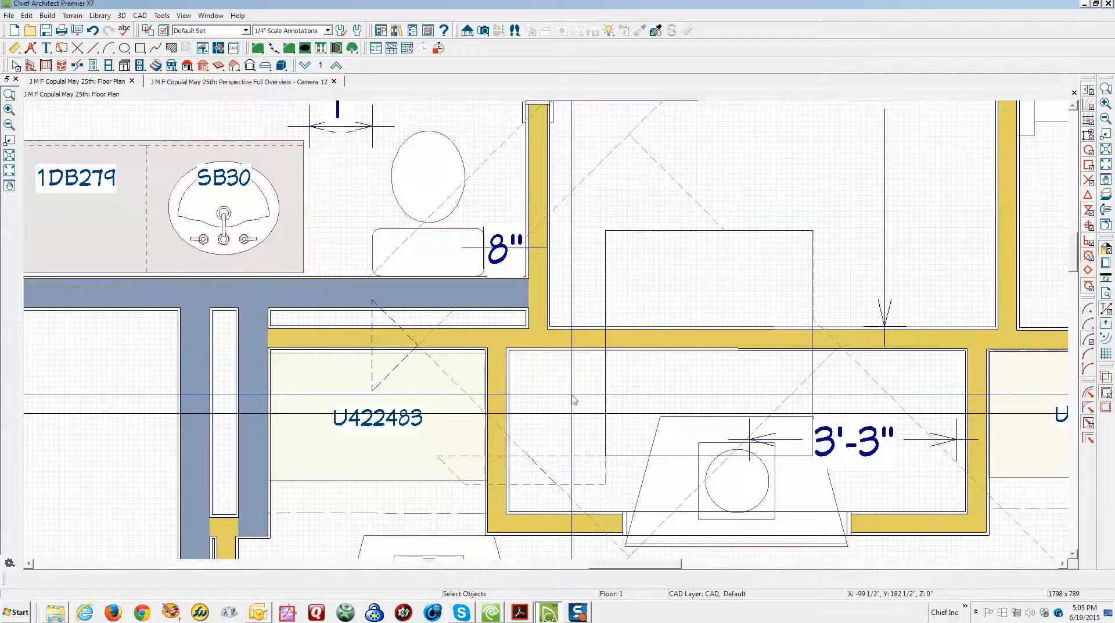
scroll(669, 356, "down", 2)
scroll(669, 356, "down", 1)
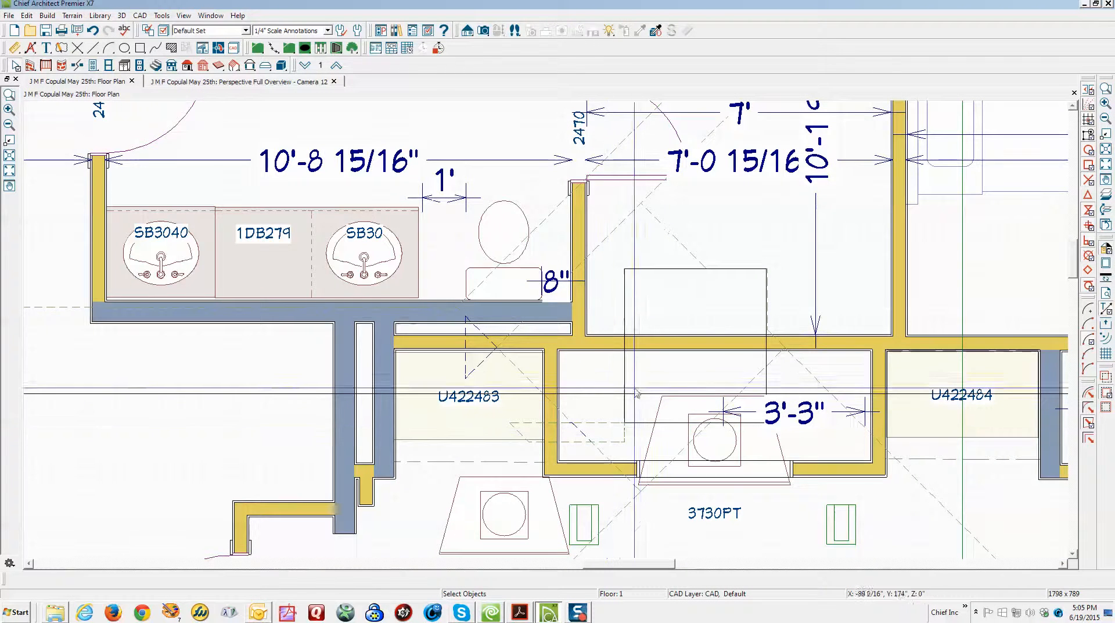
left_click(620, 443)
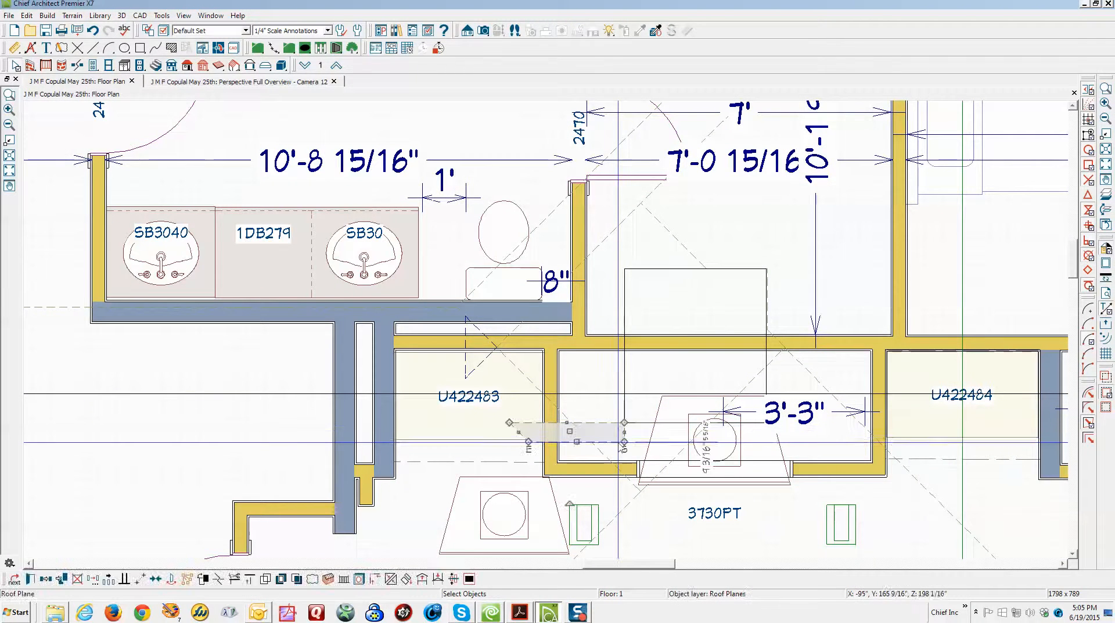
left_click(561, 409)
key("Escape")
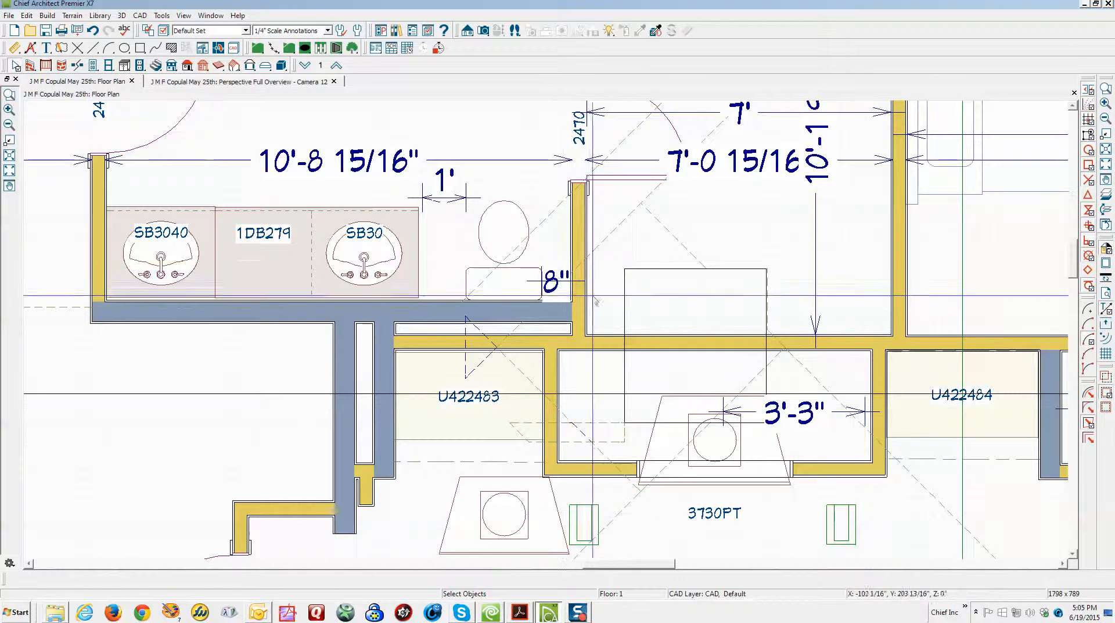
left_click(617, 227)
left_click(683, 242)
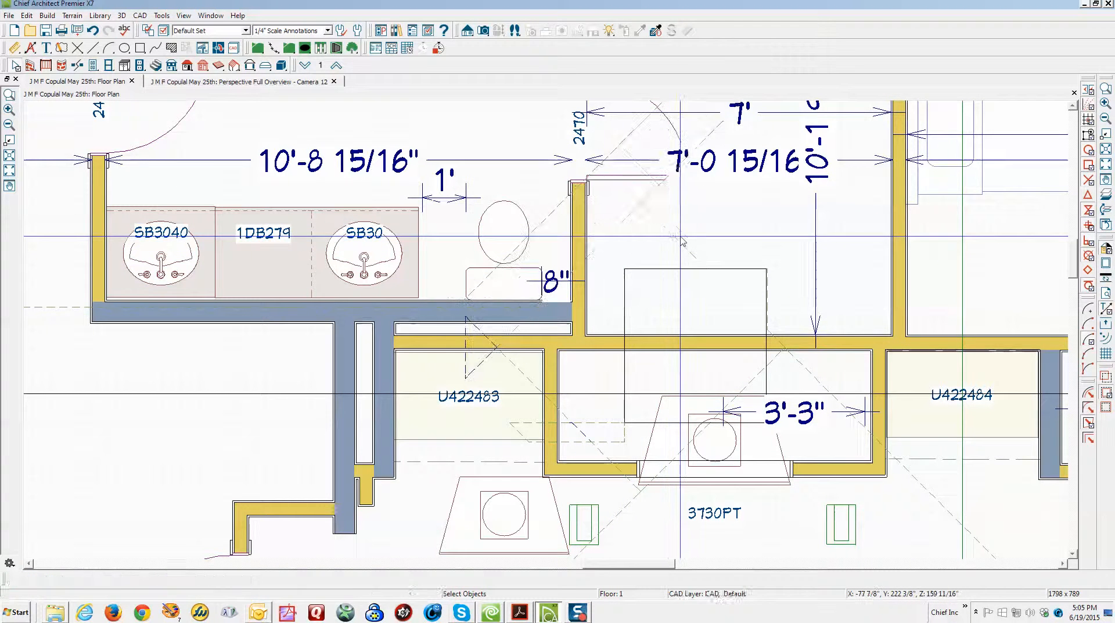
key("Escape")
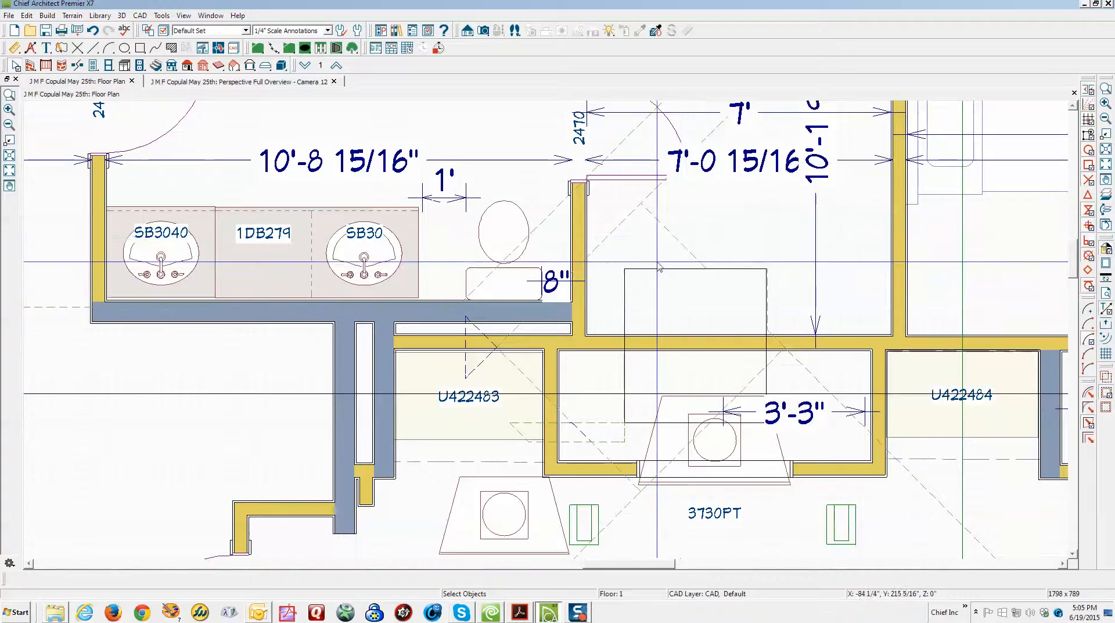
In the overview, break the large roof plane's short edge beside the chimney opening and move the new point to the opening's corner near the ridge.
key("ctrl+Tab")
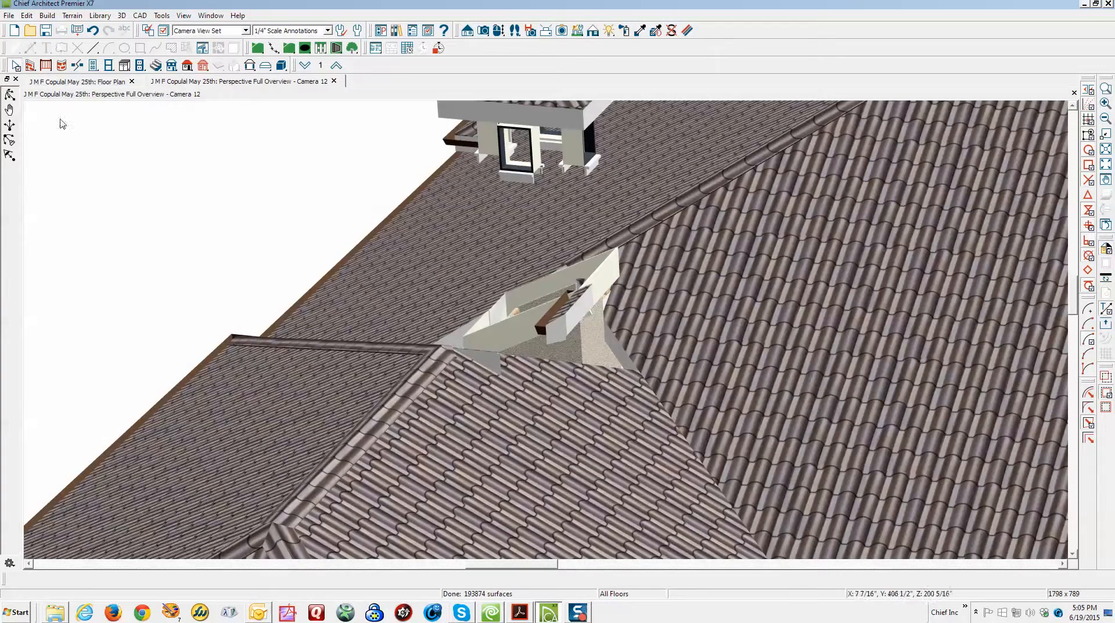
left_click(9, 95)
left_click_drag(288, 221, 657, 391)
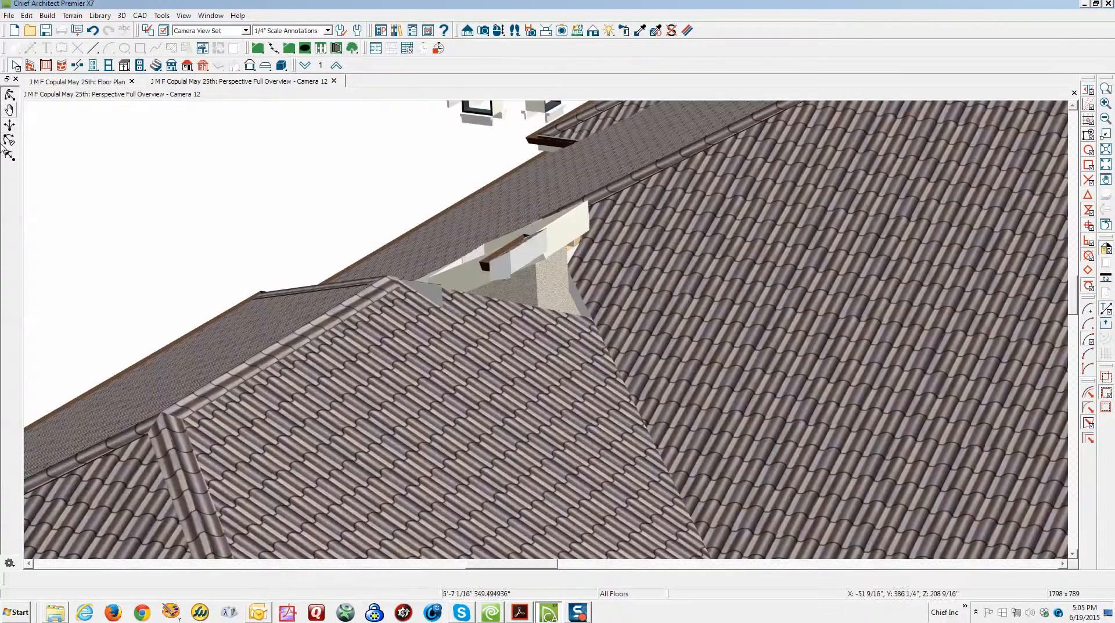
left_click(8, 97)
left_click_drag(181, 241, 458, 297)
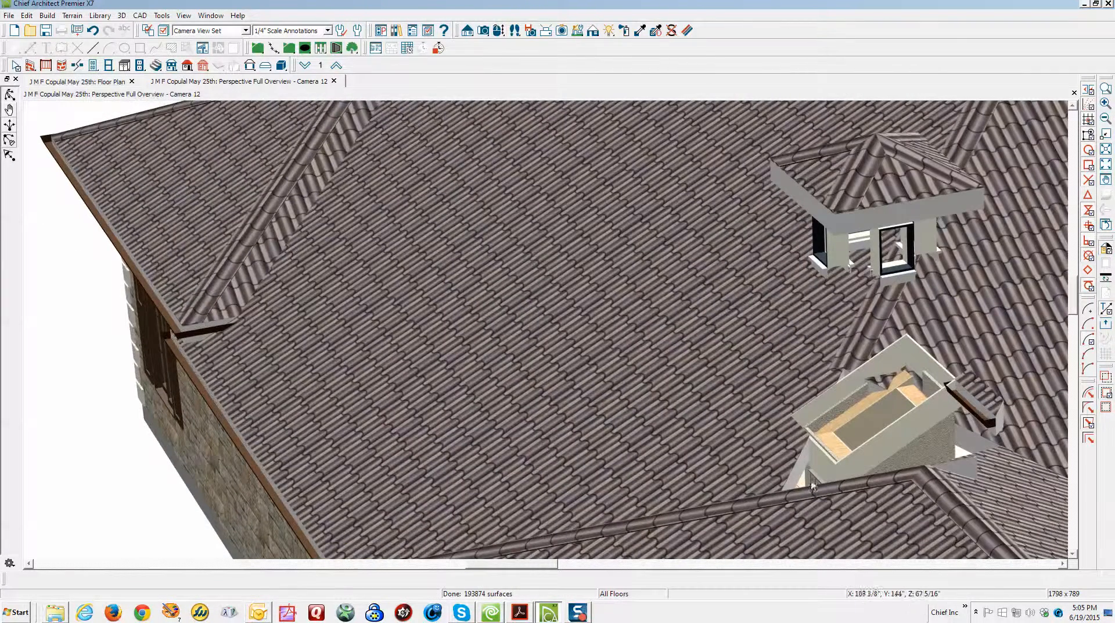
left_click(799, 459)
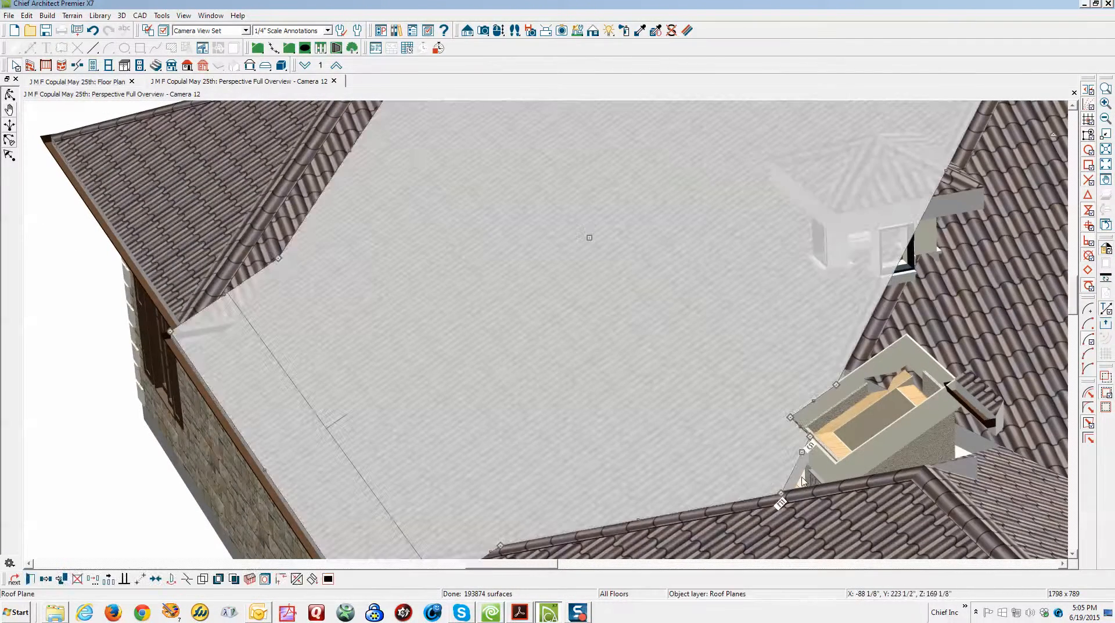
left_click(810, 445)
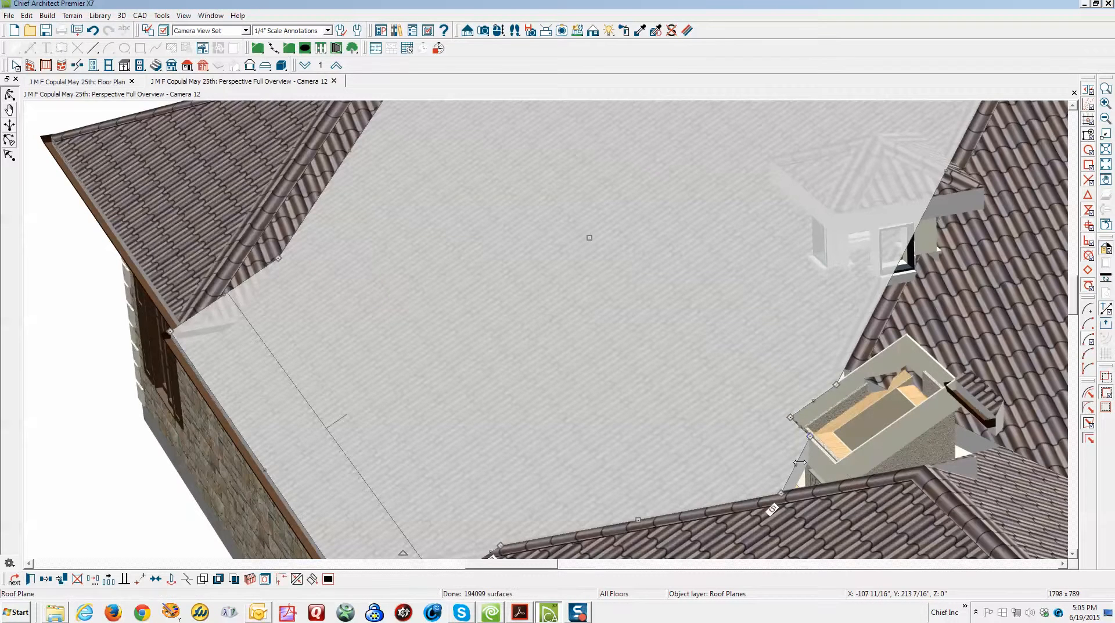
left_click(800, 461)
left_click_drag(811, 445, 852, 468)
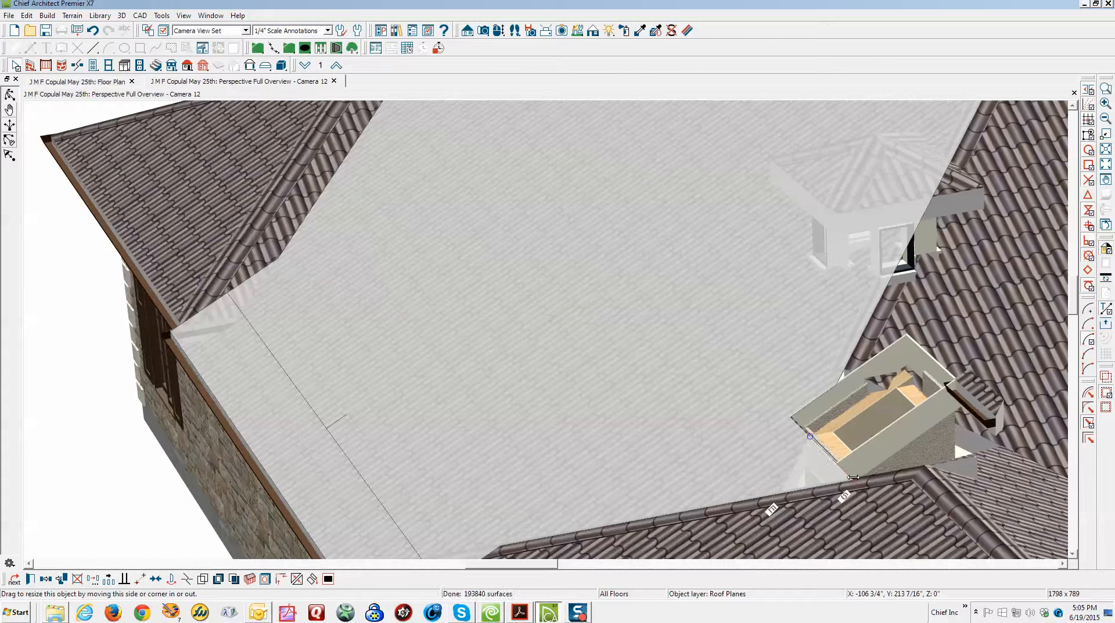
left_click_drag(853, 473, 854, 475)
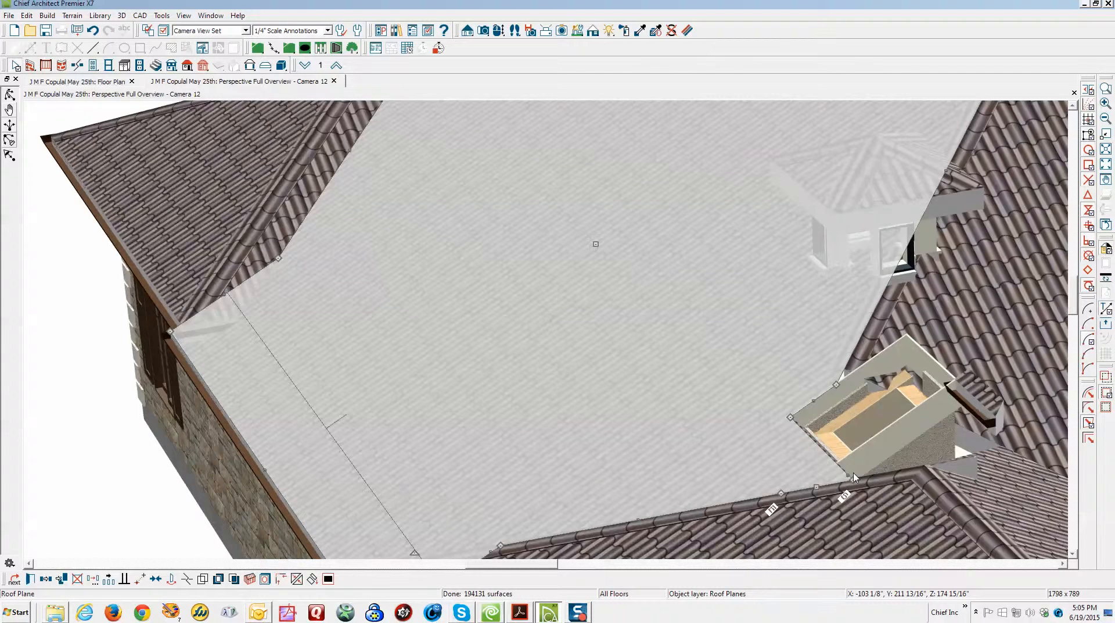
key("Escape")
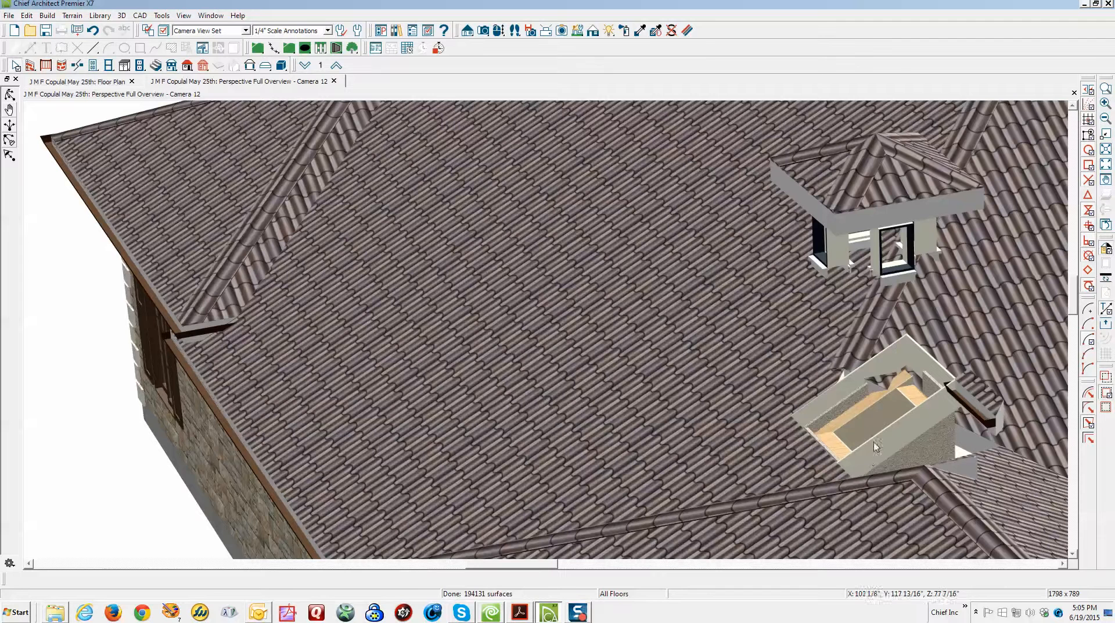
Delete the rectangular roof plane hole at the chimney in the floor plan.
left_click(901, 428)
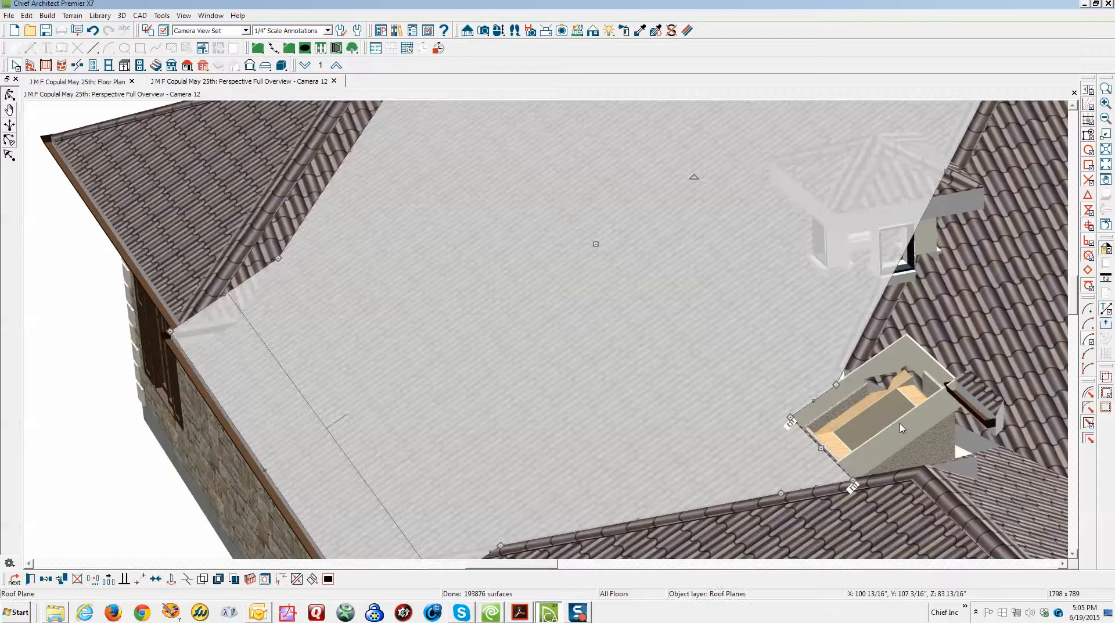
left_click(902, 429)
key("ctrl+Tab")
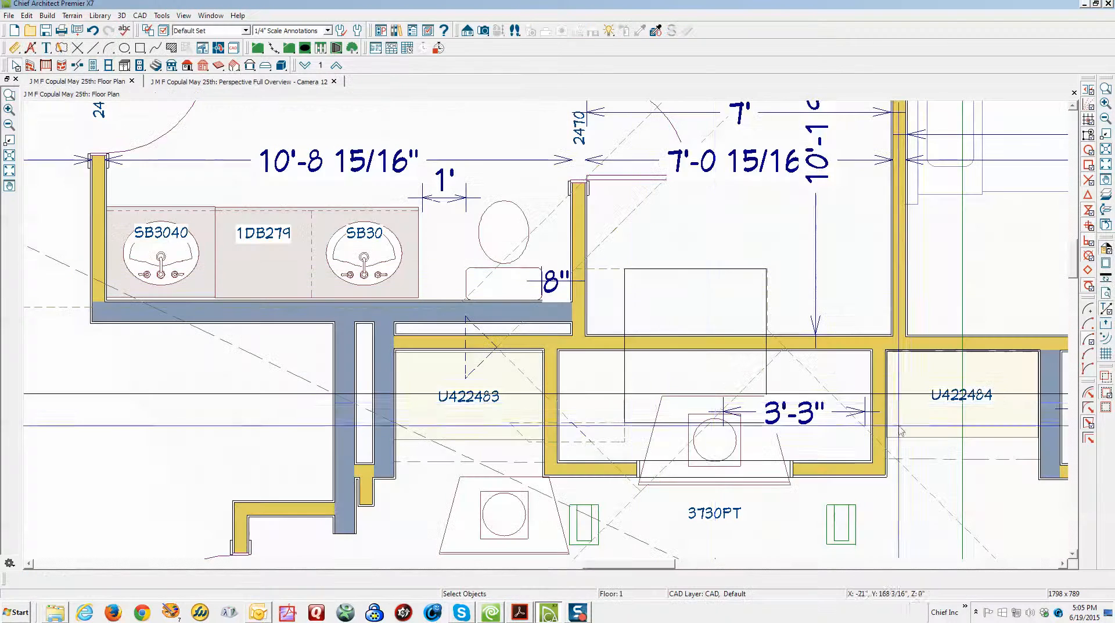
left_click(699, 282)
left_click(631, 314)
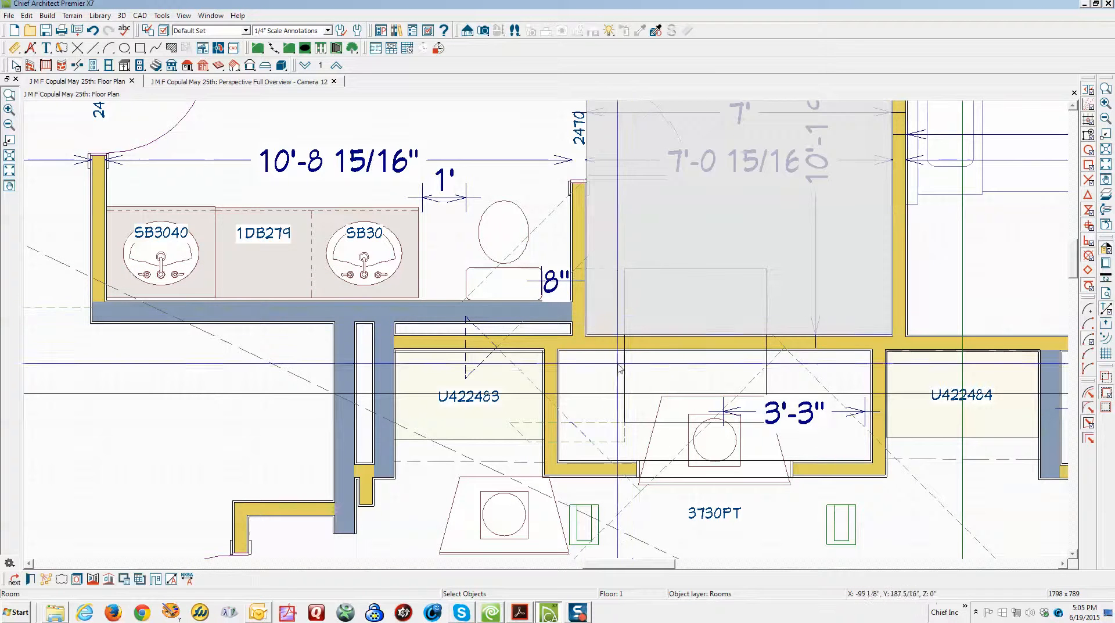
left_click(627, 372)
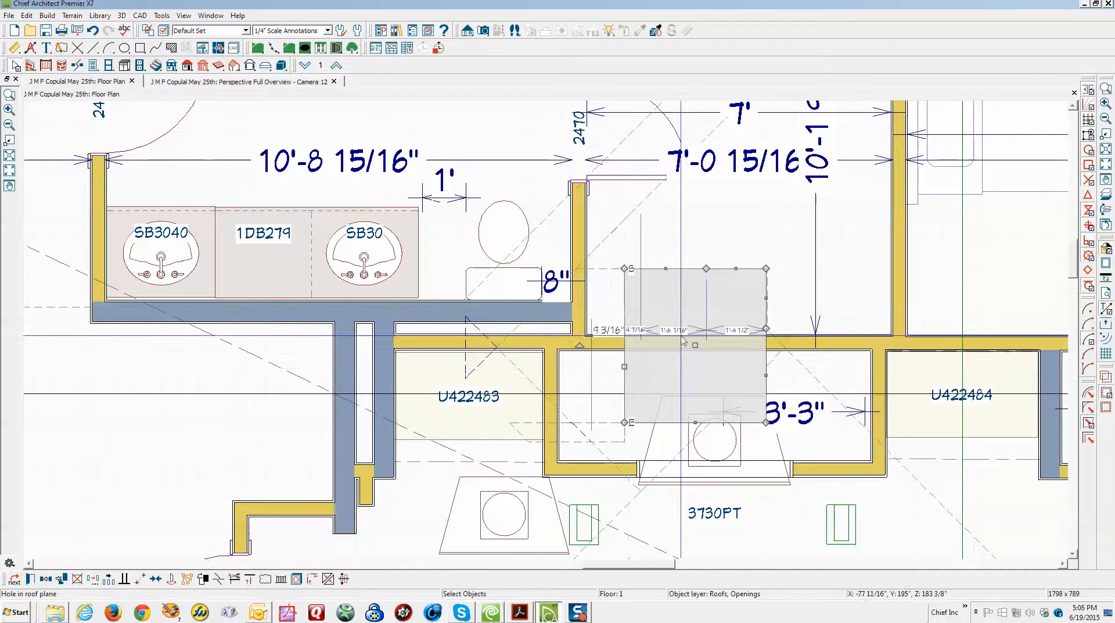
key("Escape")
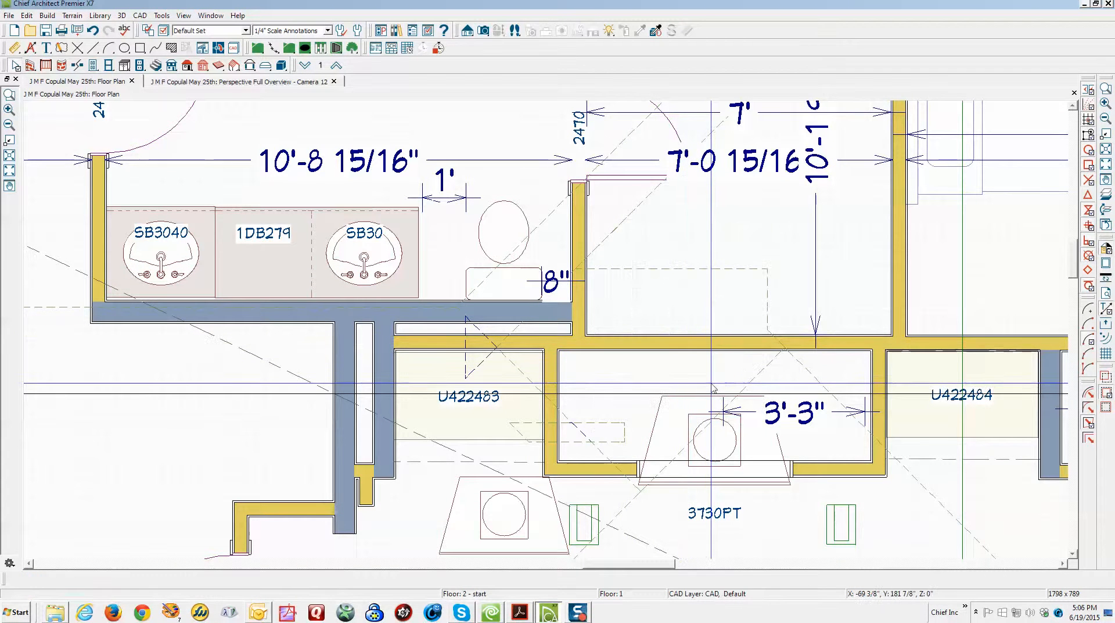
Delete the small leftover roof plane beside the chimney in the overview.
key("ctrl+Tab")
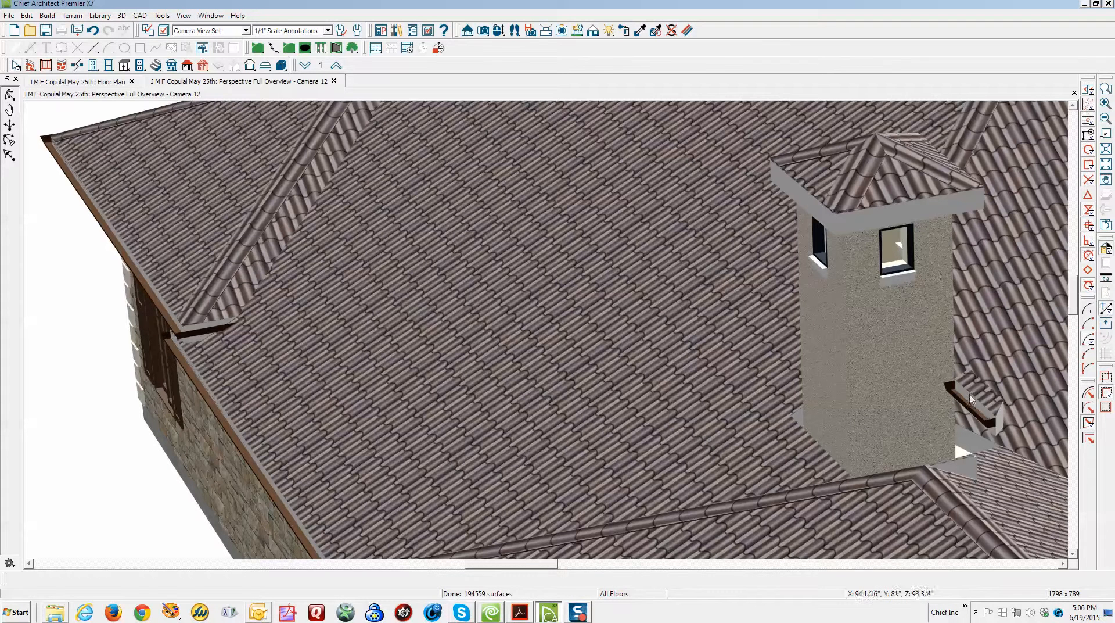
left_click(979, 394)
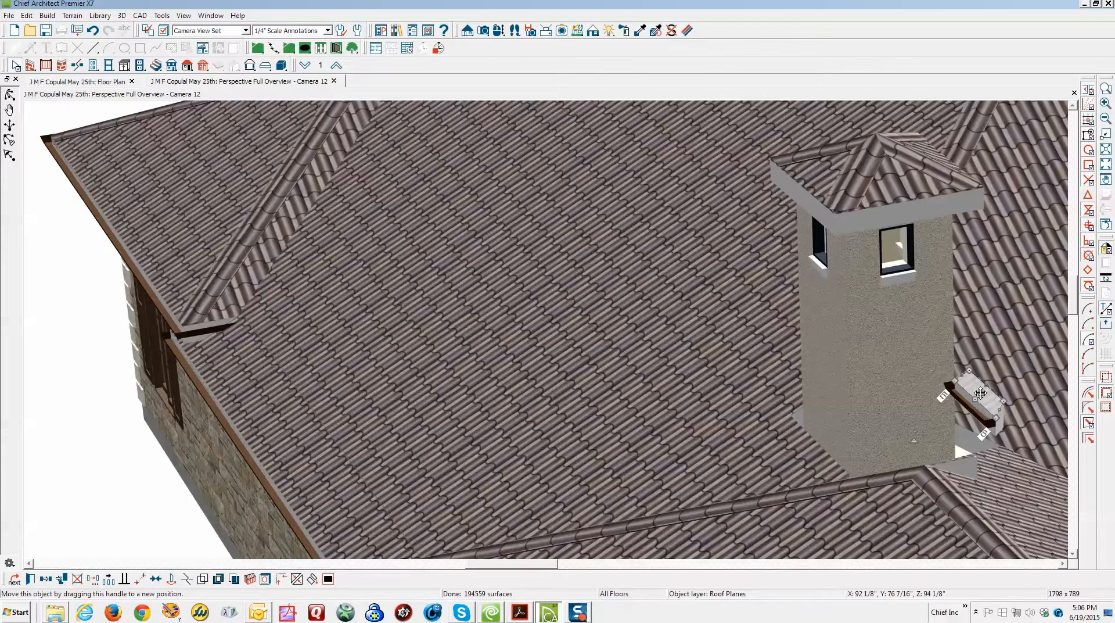
key("Delete")
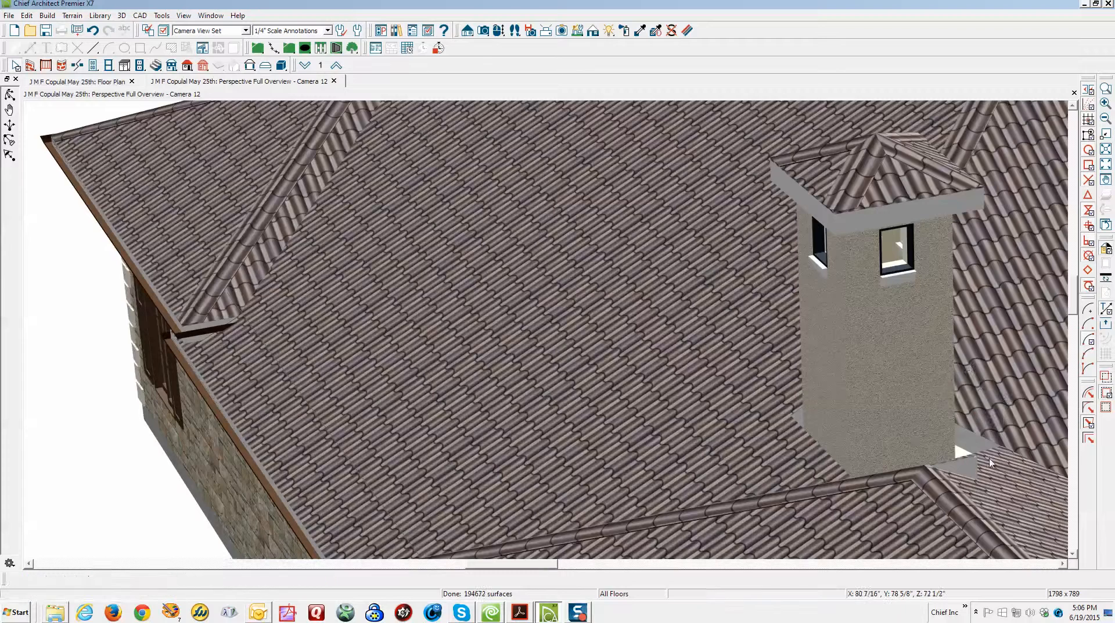
Break the lower roof plane's upper edge at the chimney corner and move its end up the chimney side to close the gap.
scroll(759, 234, "down", 2)
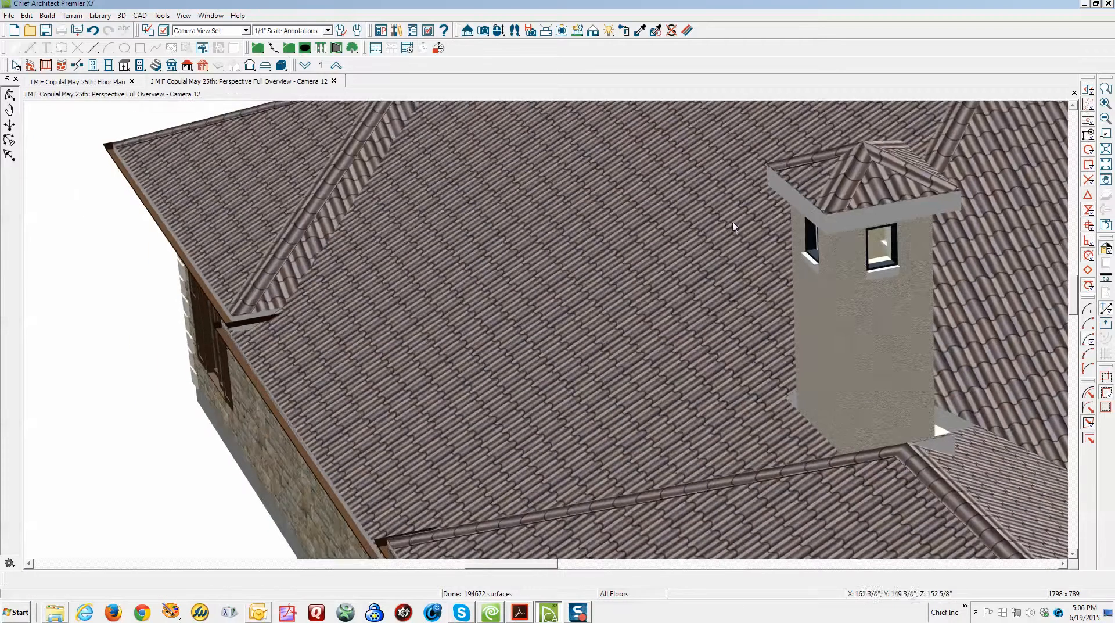
left_click(9, 95)
scroll(778, 405, "up", 2)
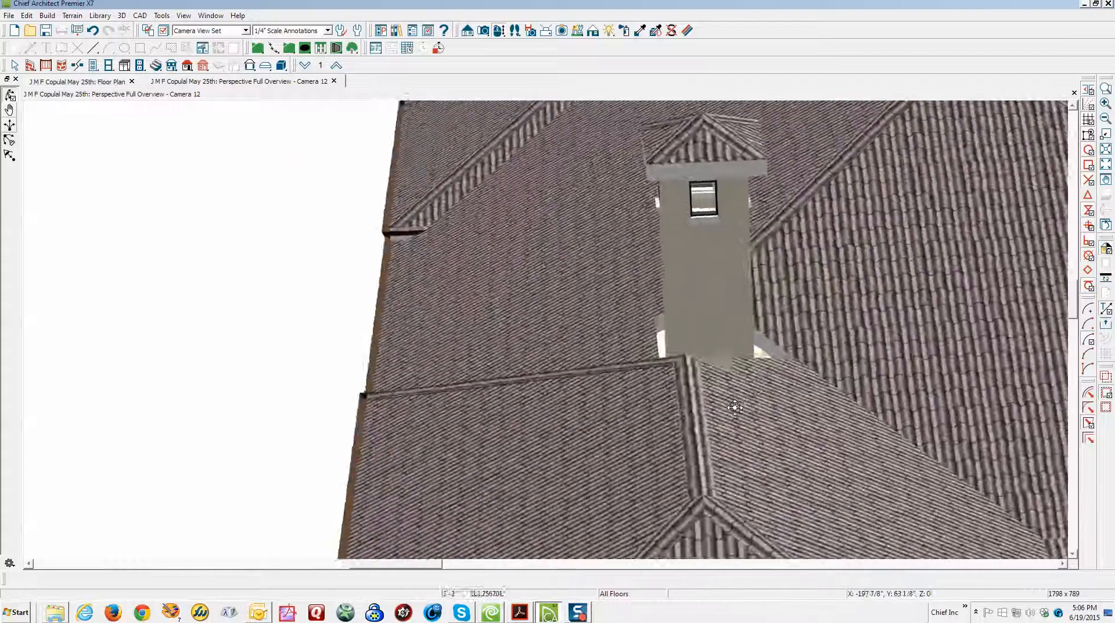
scroll(680, 390, "up", 3)
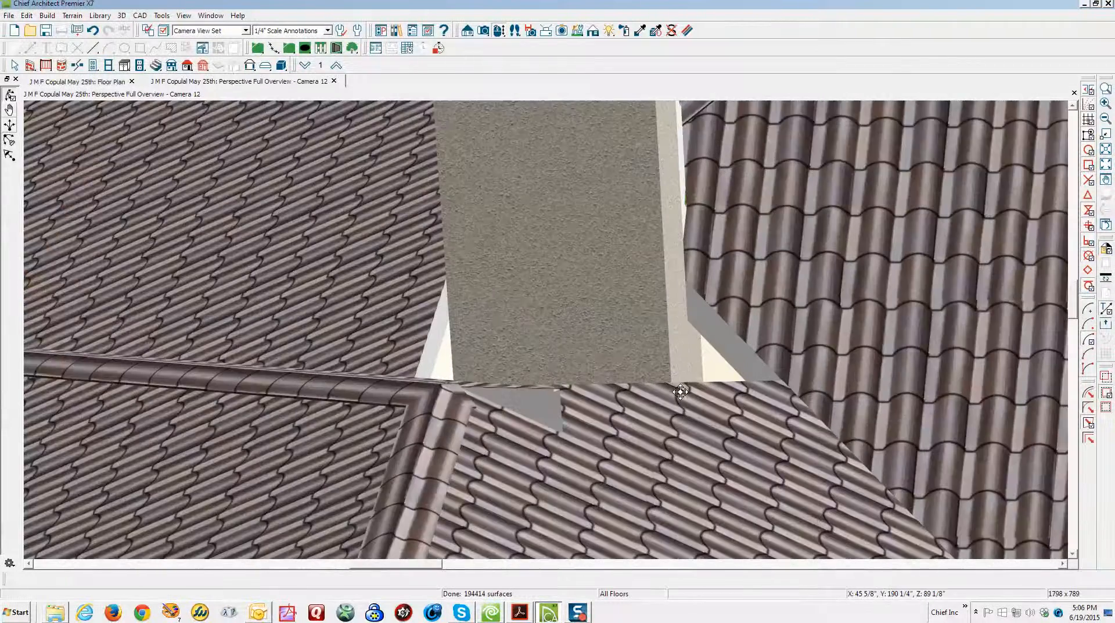
scroll(680, 390, "up", 1)
left_click(710, 394)
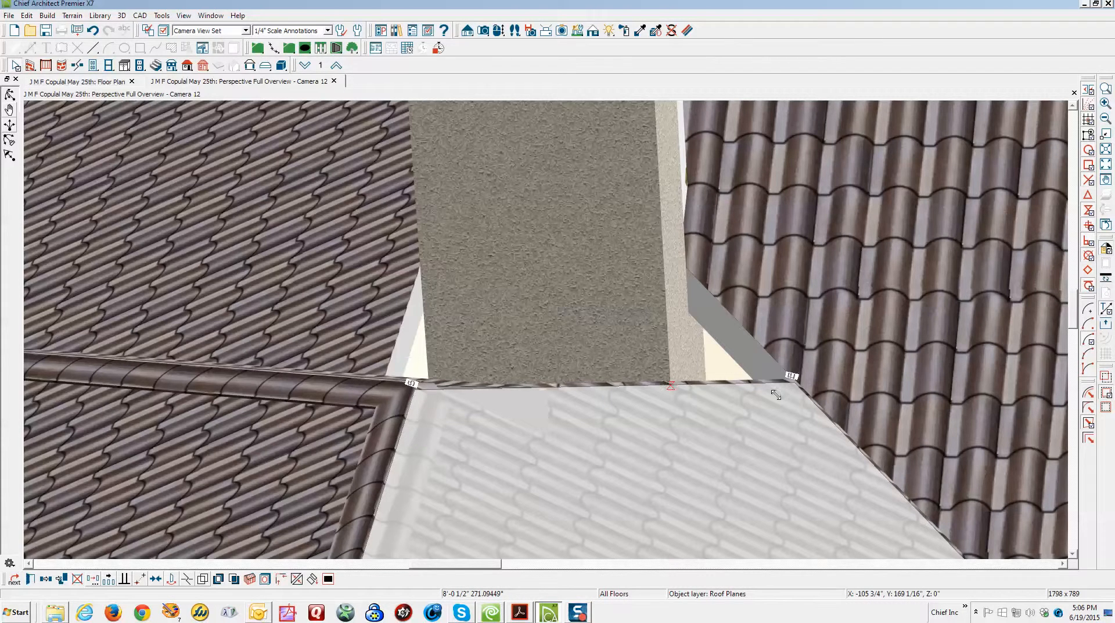
left_click_drag(787, 372, 687, 269)
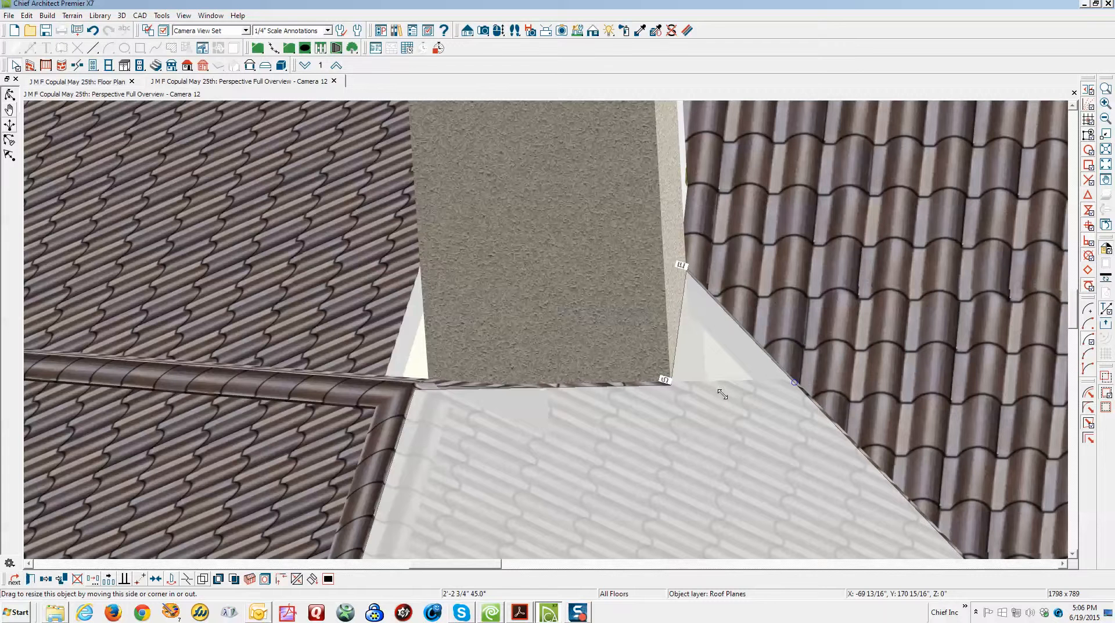
key("Escape")
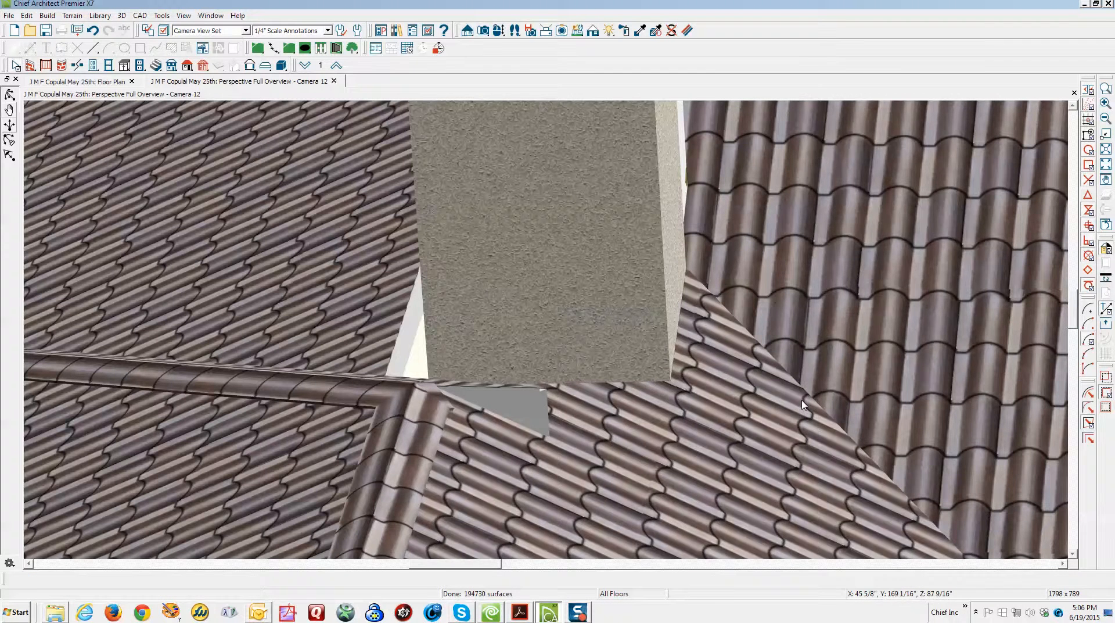
Join the lower roof plane's diagonal edge to the adjoining large roof plane beside the chimney.
right_click(804, 402)
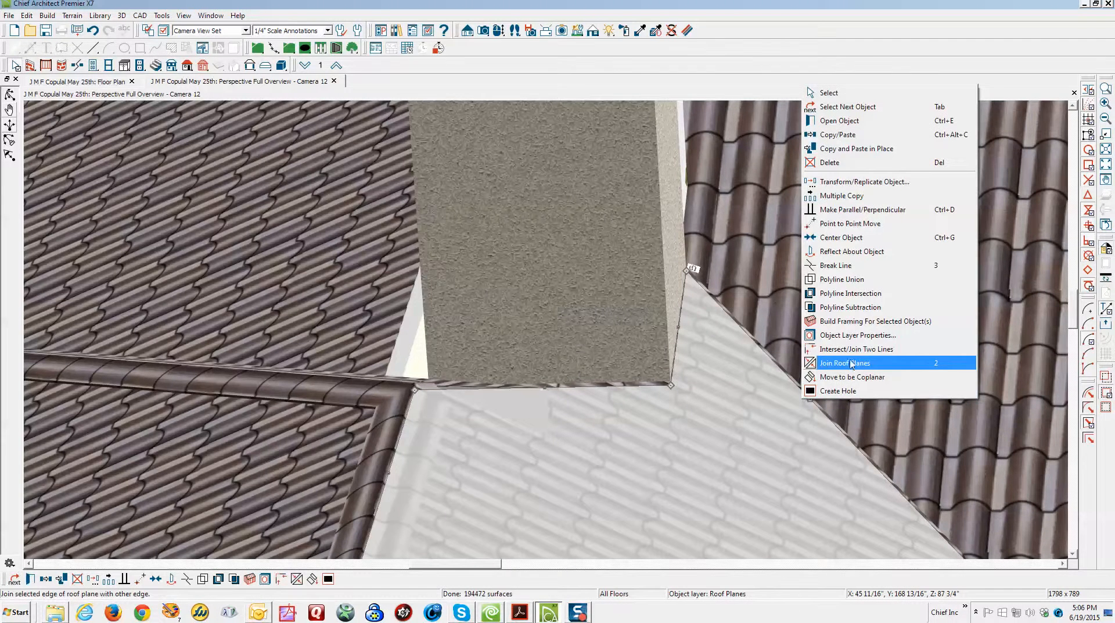
left_click(864, 363)
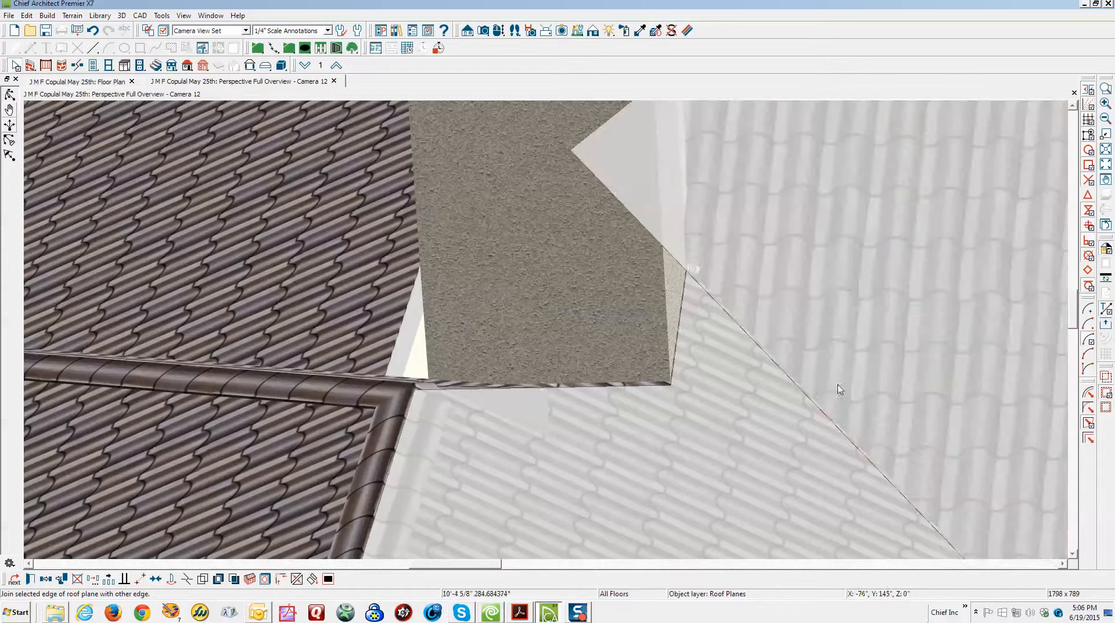
left_click(834, 417)
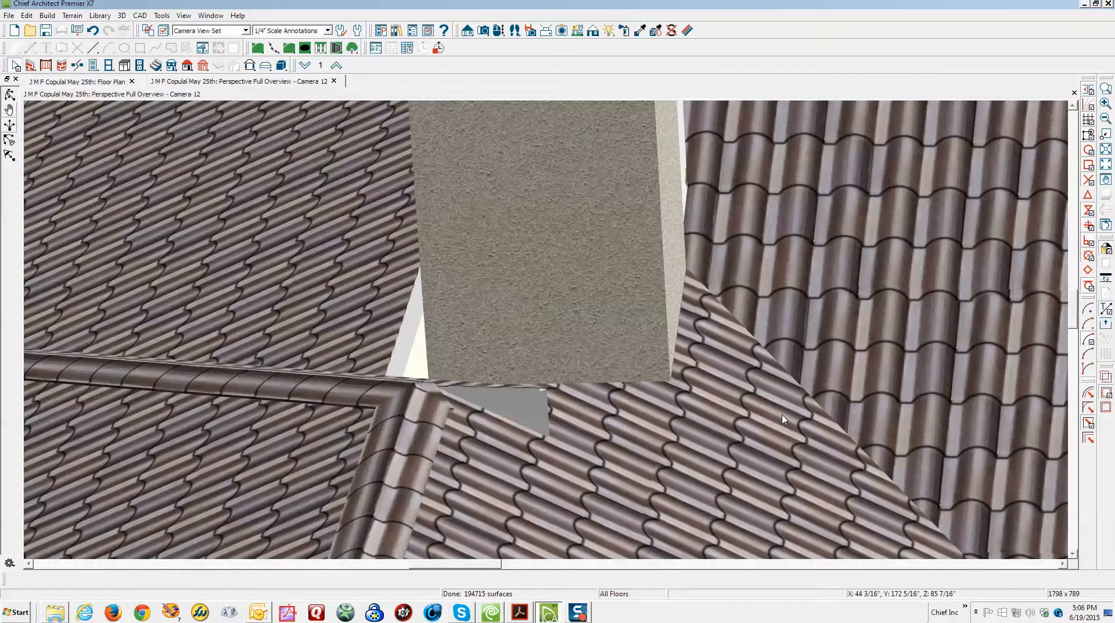
Examine the gray triangle at the chimney base in the overview and the narrow diagonal roof plane near it in the floor plan.
left_click(533, 419)
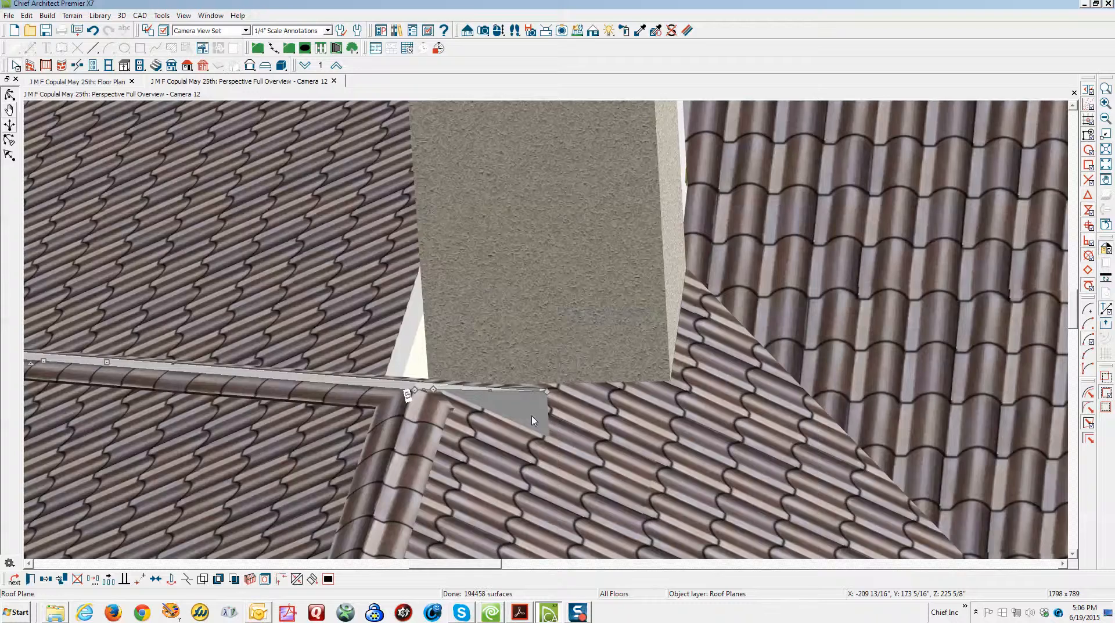
scroll(533, 419, "down", 1)
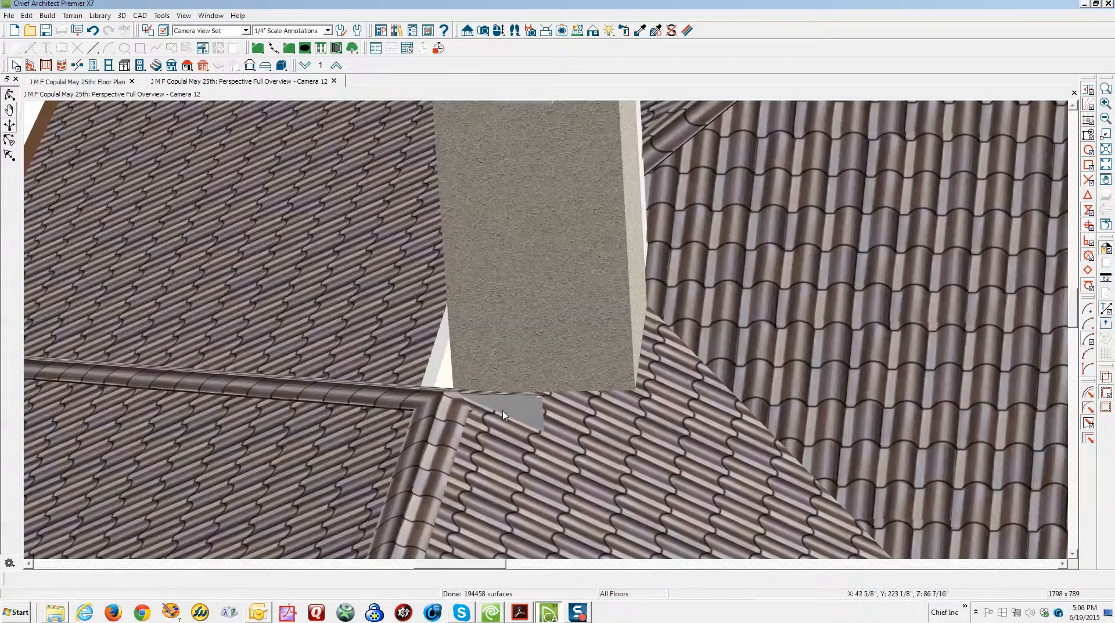
key("ctrl+Tab")
scroll(600, 388, "down", 3)
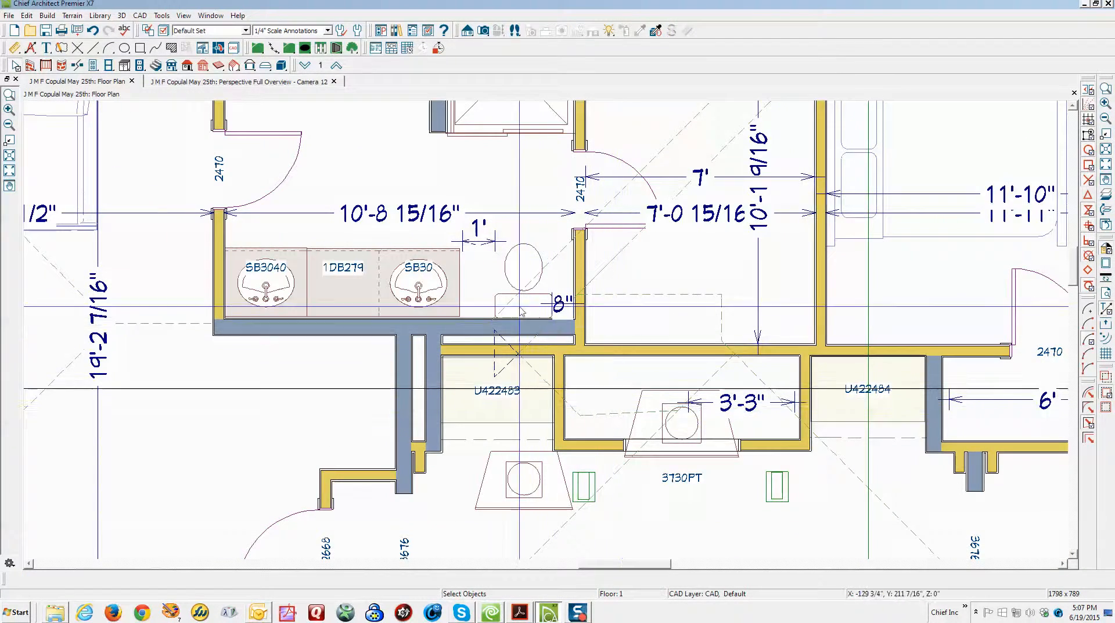
left_click(503, 373)
key("Tab")
key("Tab")
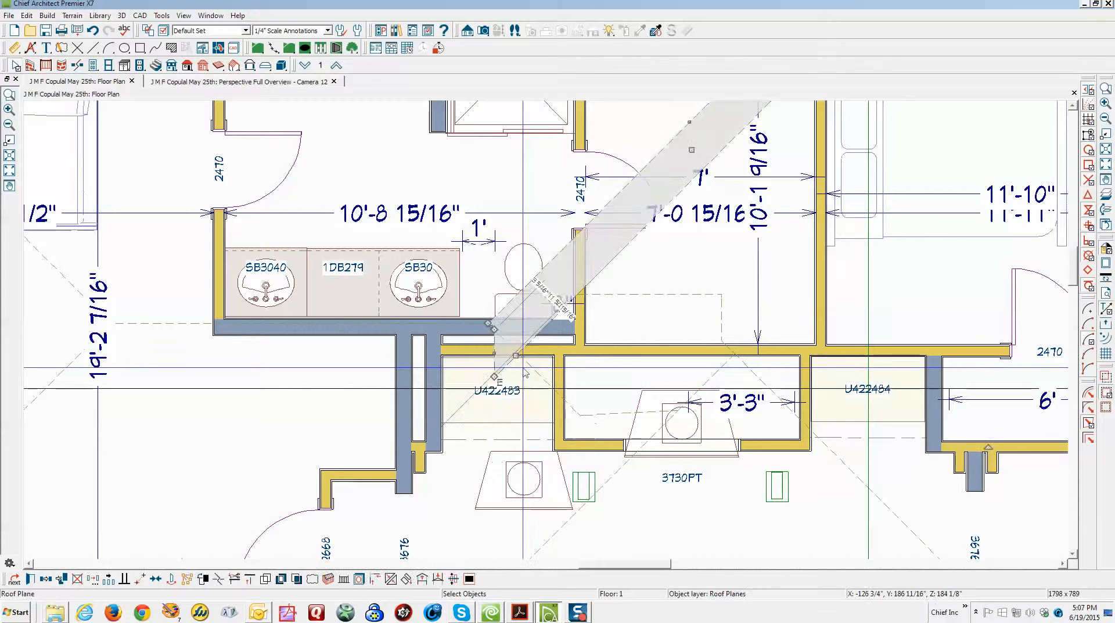
scroll(524, 368, "down", 1)
scroll(525, 369, "down", 3)
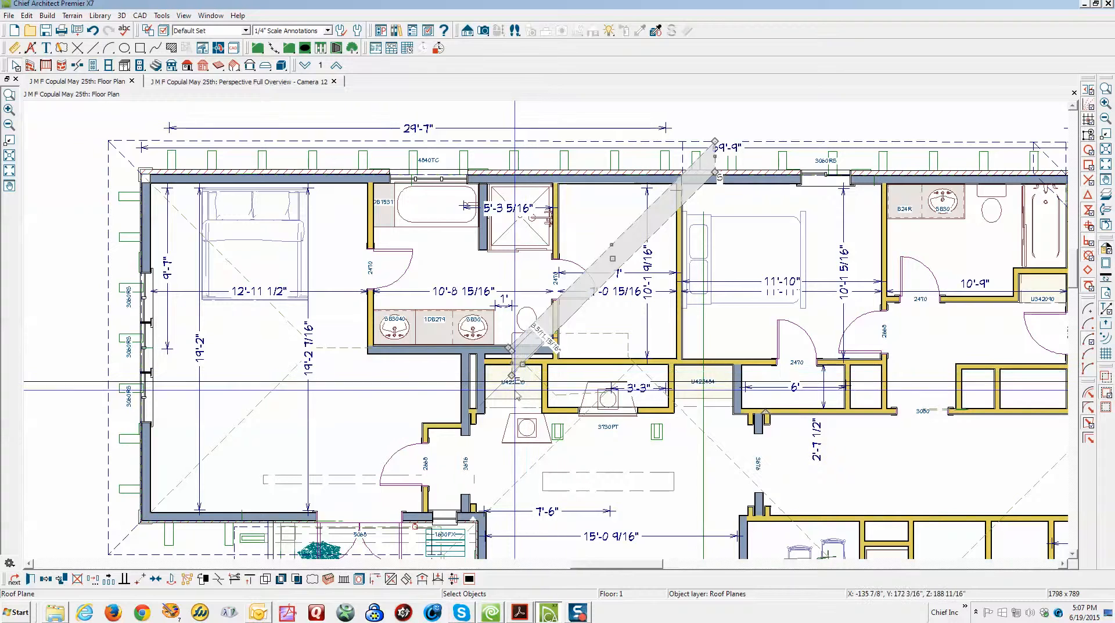
key("Escape")
scroll(498, 398, "up", 2)
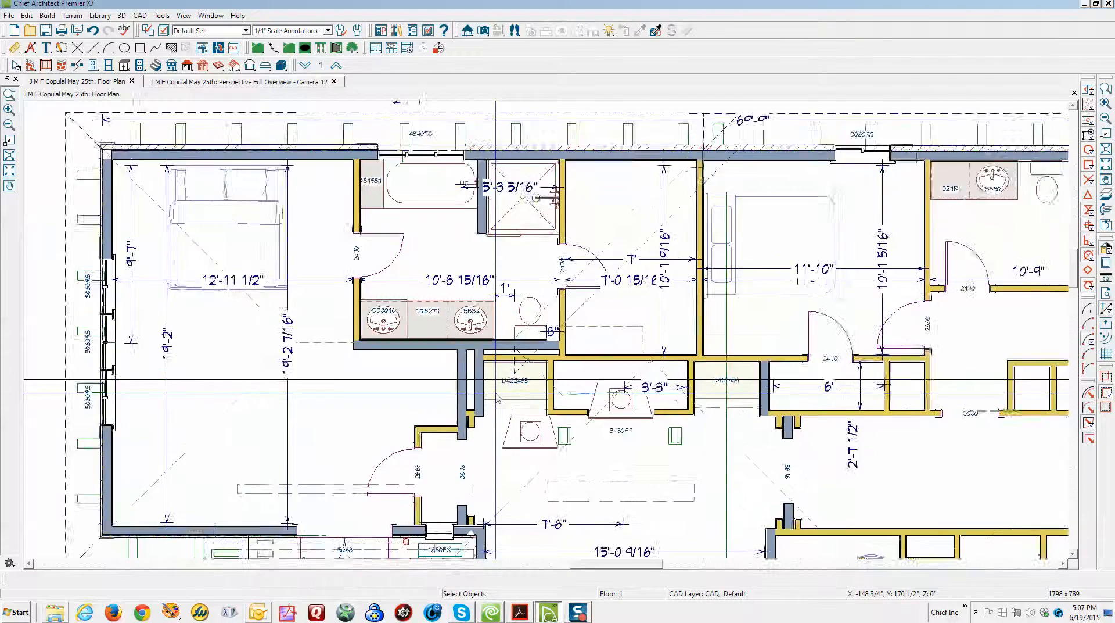
scroll(508, 419, "down", 2)
In the overview, break the large roof plane's chimney-side edge at the two points where it meets the chimney walls.
key("ctrl+Tab")
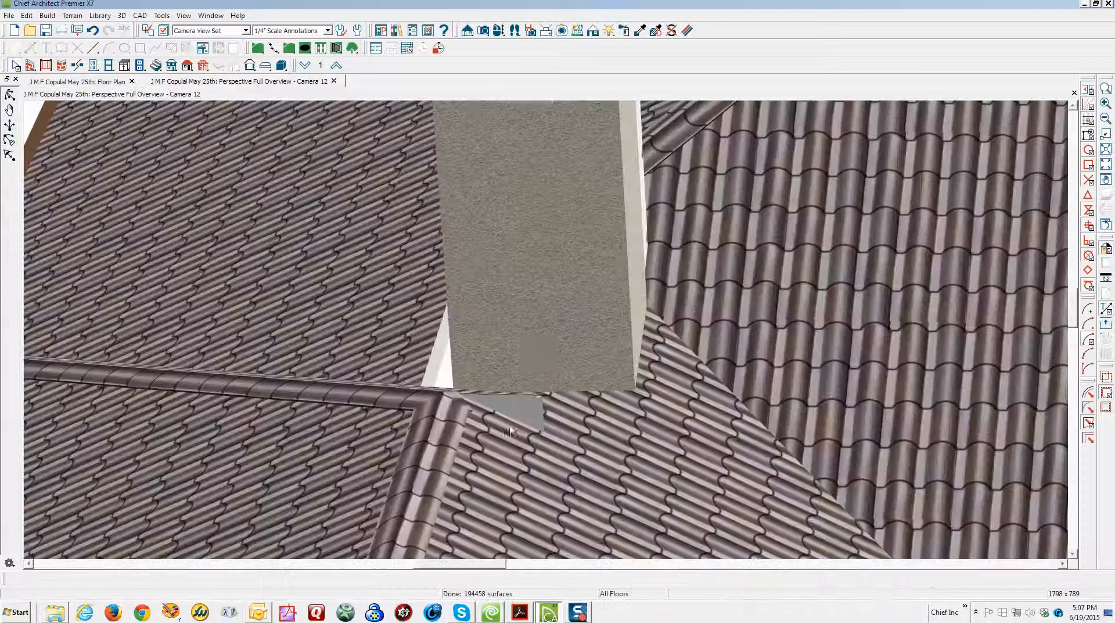
scroll(528, 362, "down", 3)
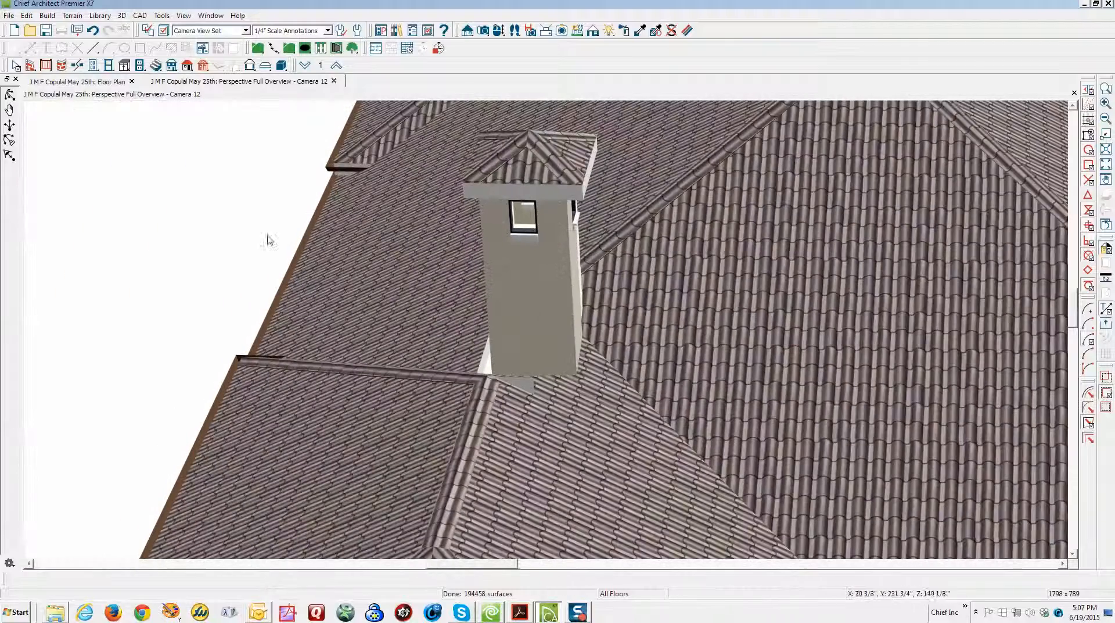
left_click(11, 96)
left_click_drag(640, 322, 508, 428)
scroll(452, 331, "up", 5)
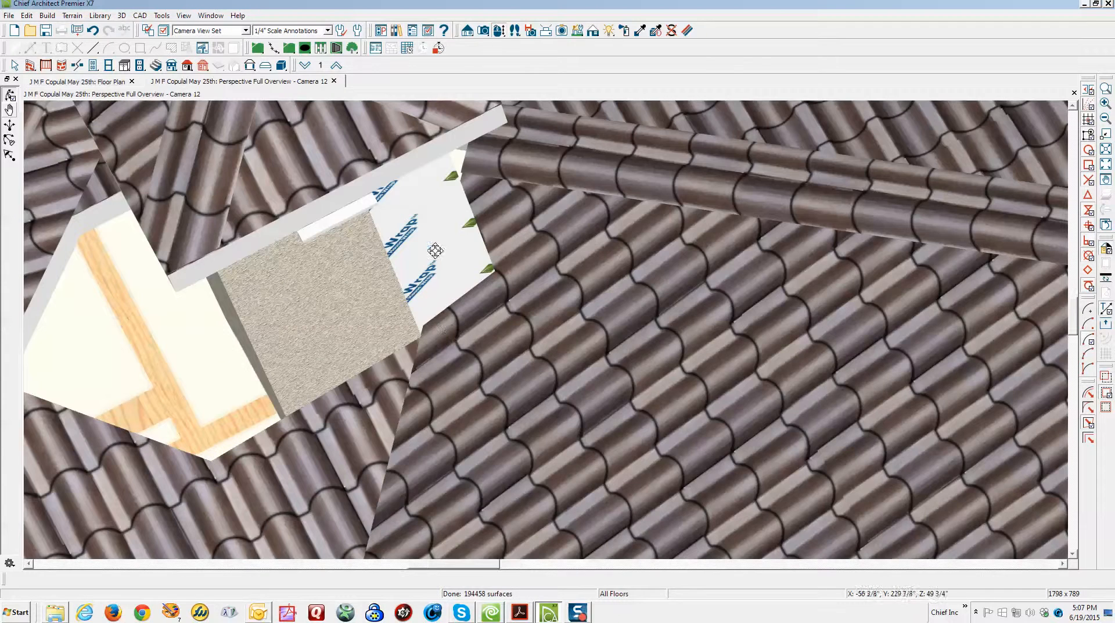
left_click(459, 318)
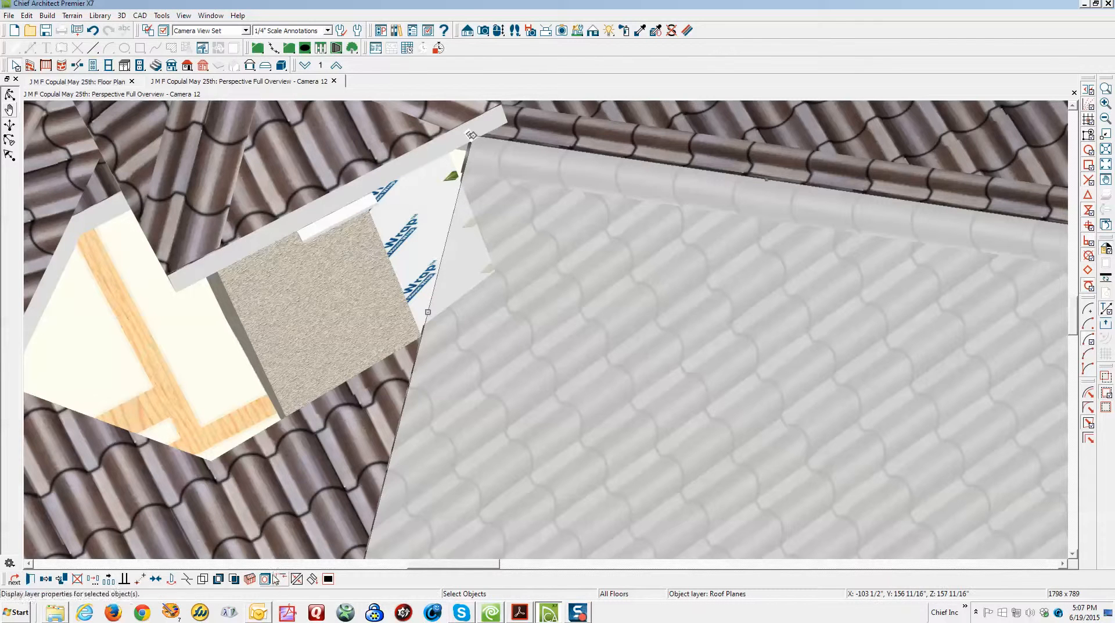
left_click(189, 578)
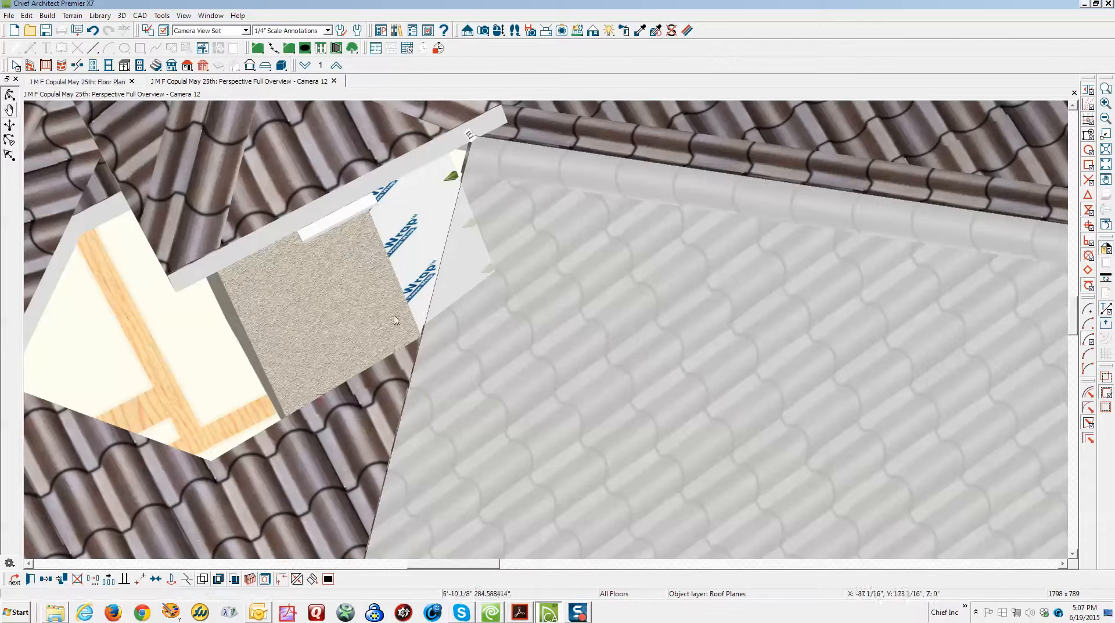
left_click(422, 338)
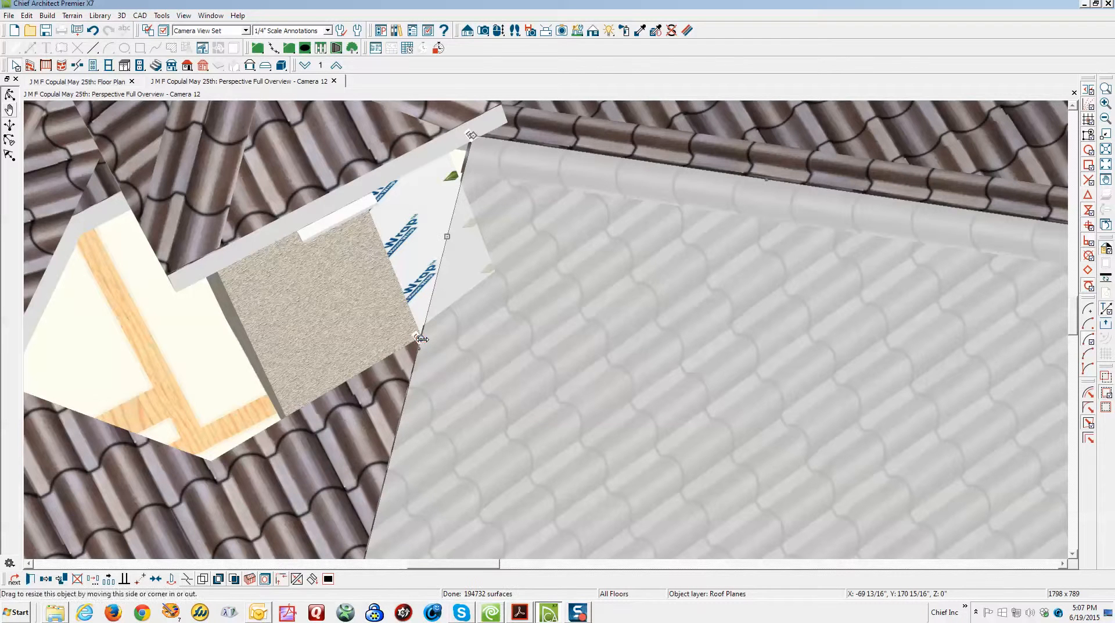
left_click(186, 579)
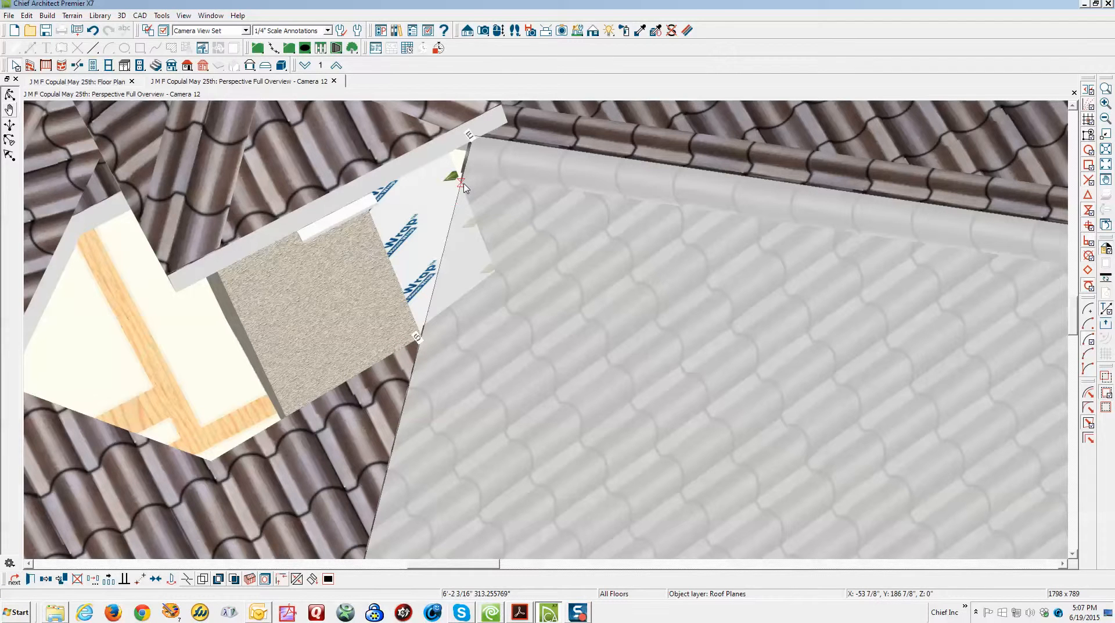
left_click(496, 258)
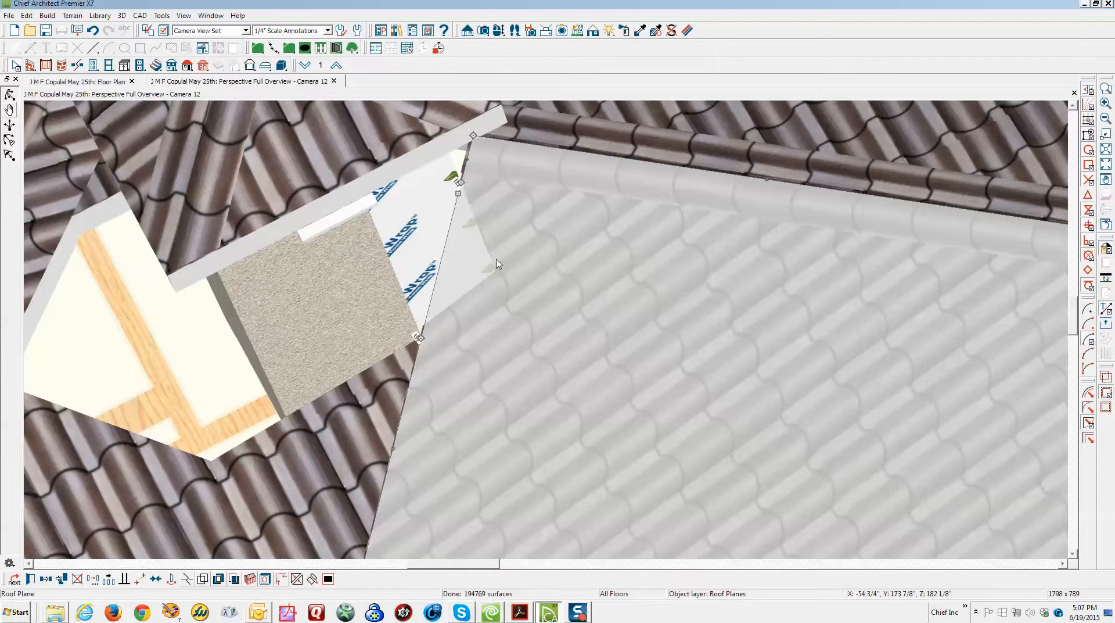
Break the roof plane's edge between those two points and move the new corner out to the chimney's outer corner.
left_click(188, 579)
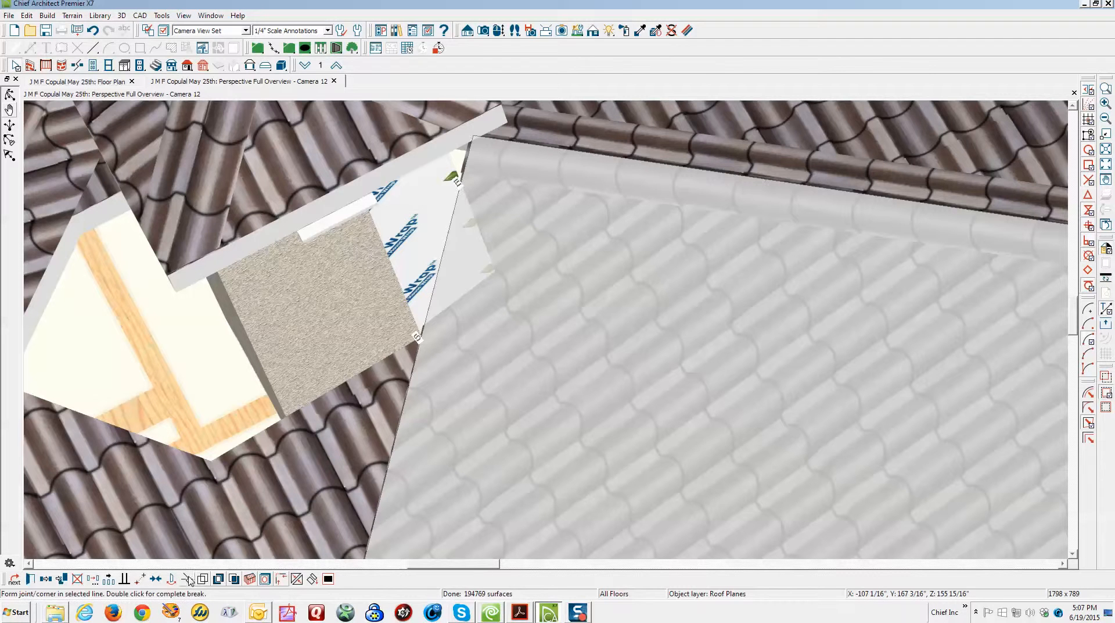
left_click(442, 256)
left_click_drag(442, 256, 514, 267)
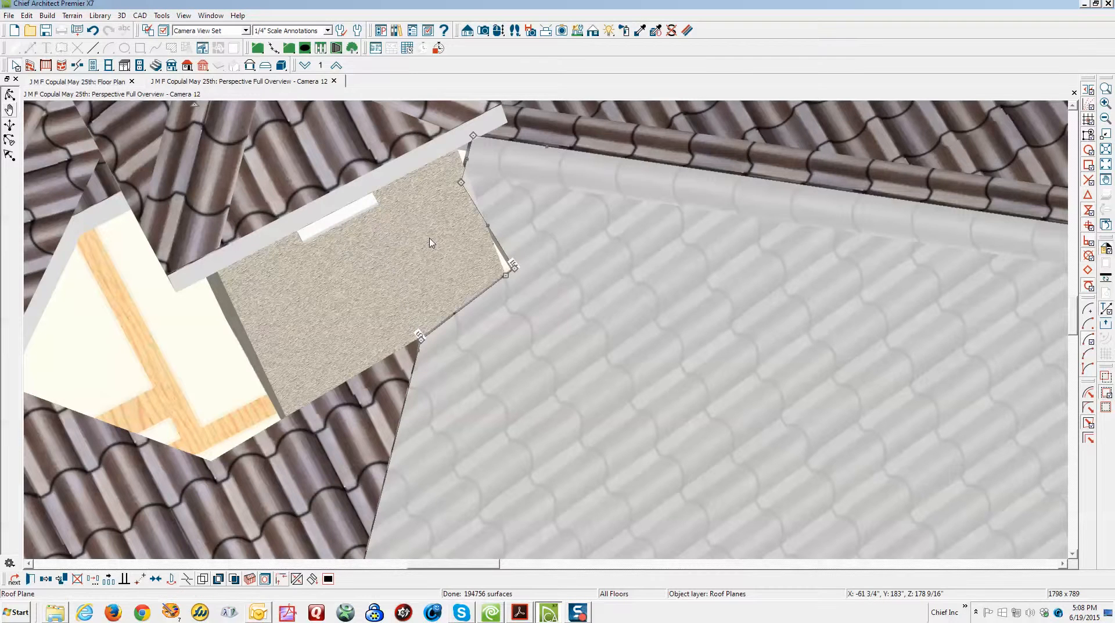
scroll(481, 242, "down", 5)
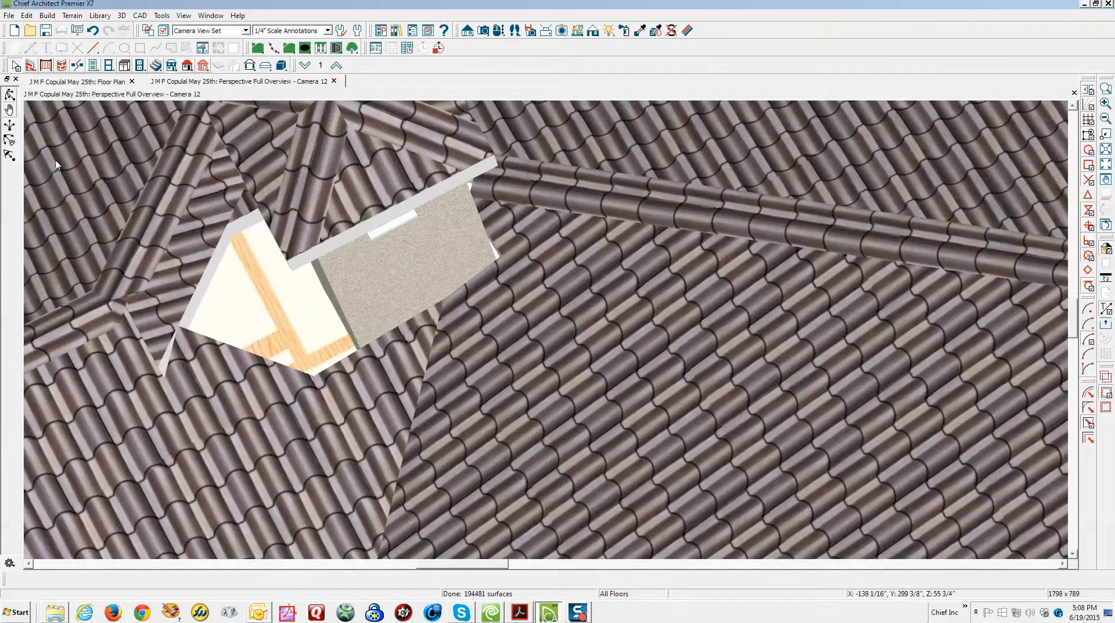
Move the same roof plane's corner at the upper end of its ridge to the chimney wall to close the gap there.
left_click(10, 94)
left_click_drag(306, 196, 256, 212)
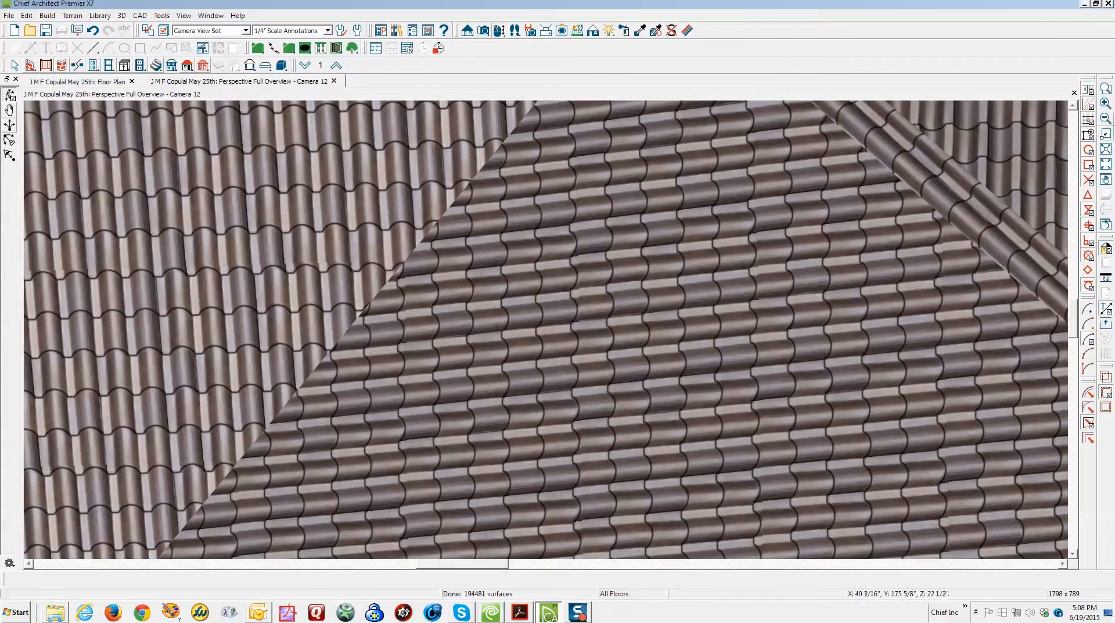
left_click(1105, 119)
left_click(1106, 120)
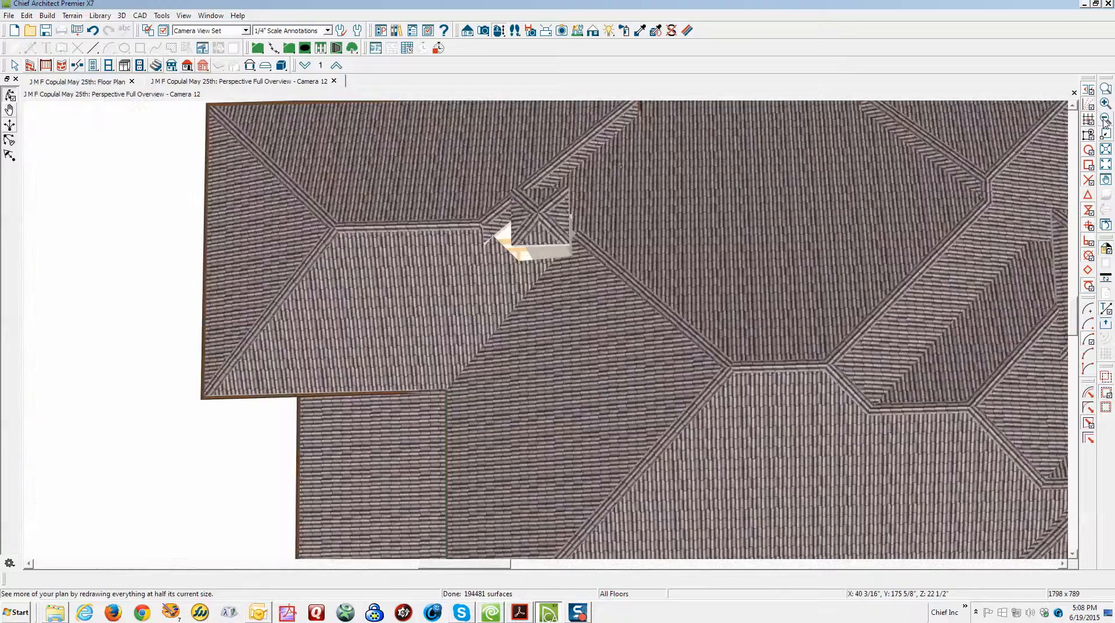
scroll(575, 248, "up", 6)
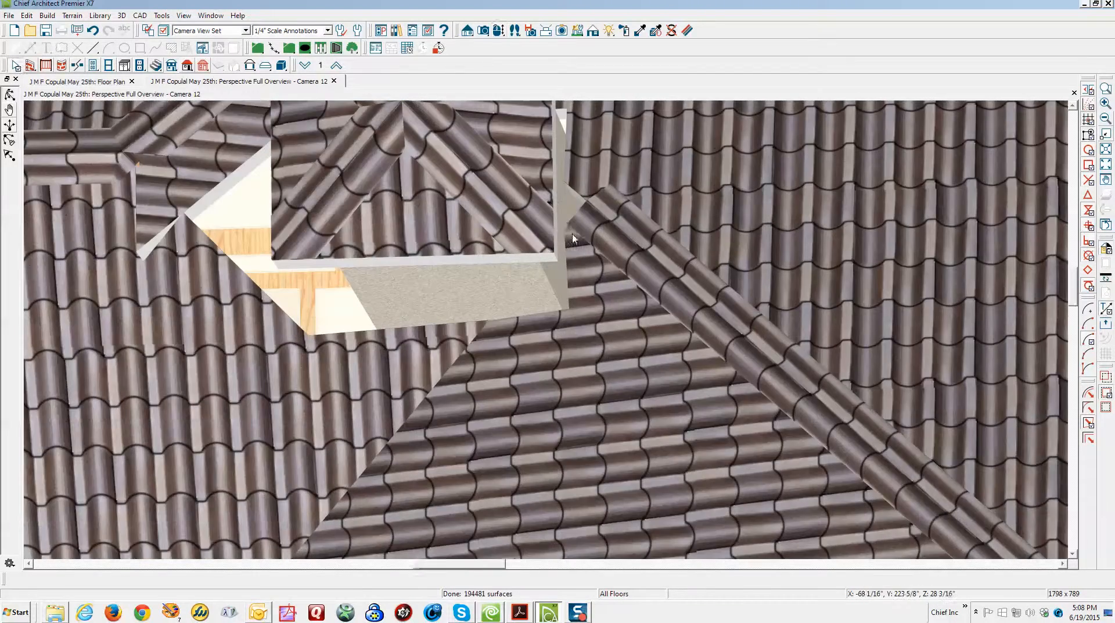
left_click(573, 235)
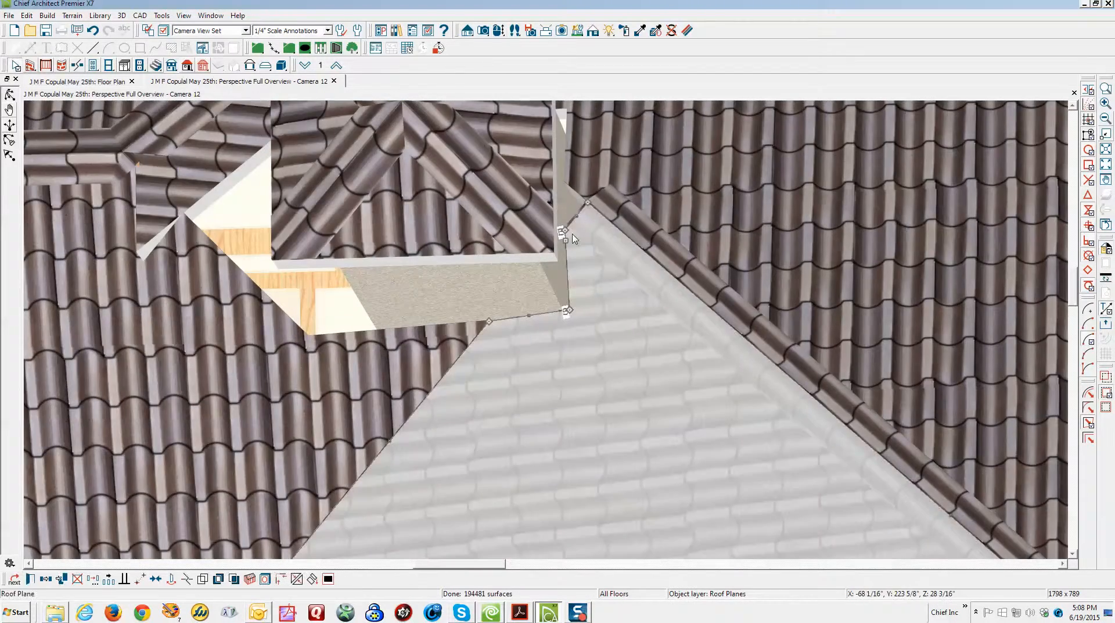
scroll(573, 235, "up", 6)
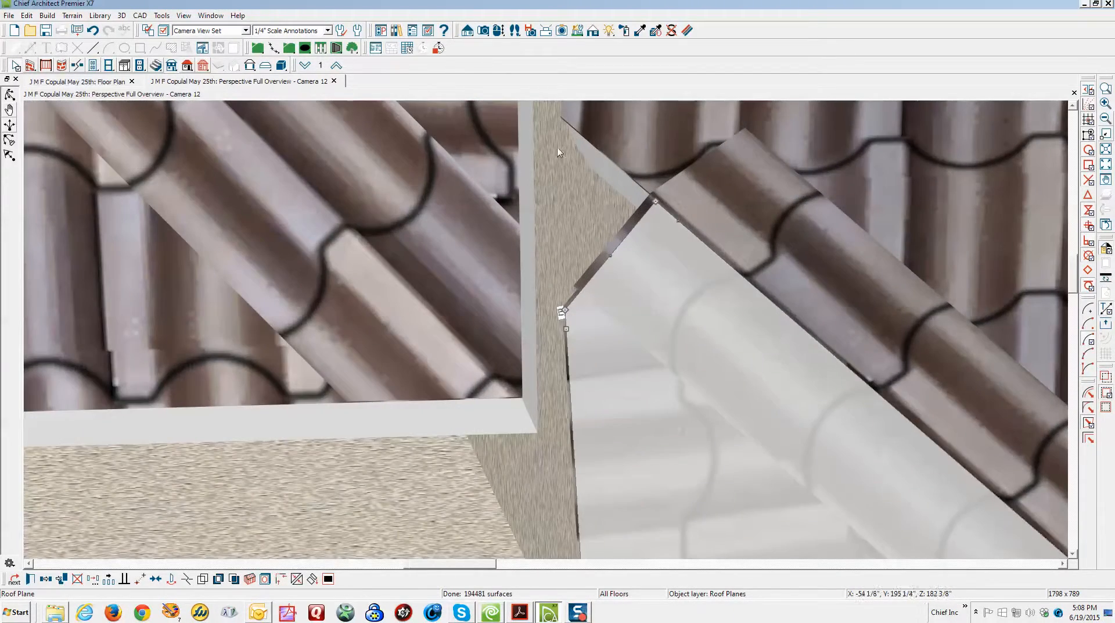
left_click_drag(655, 201, 565, 112)
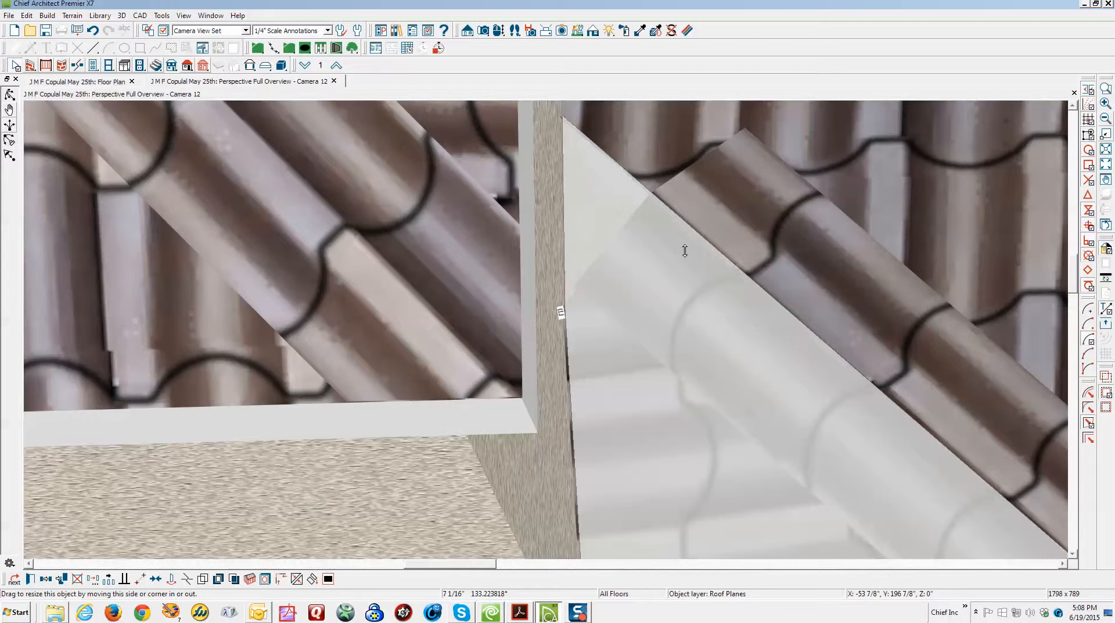
left_click_drag(738, 308, 738, 309)
key("Escape")
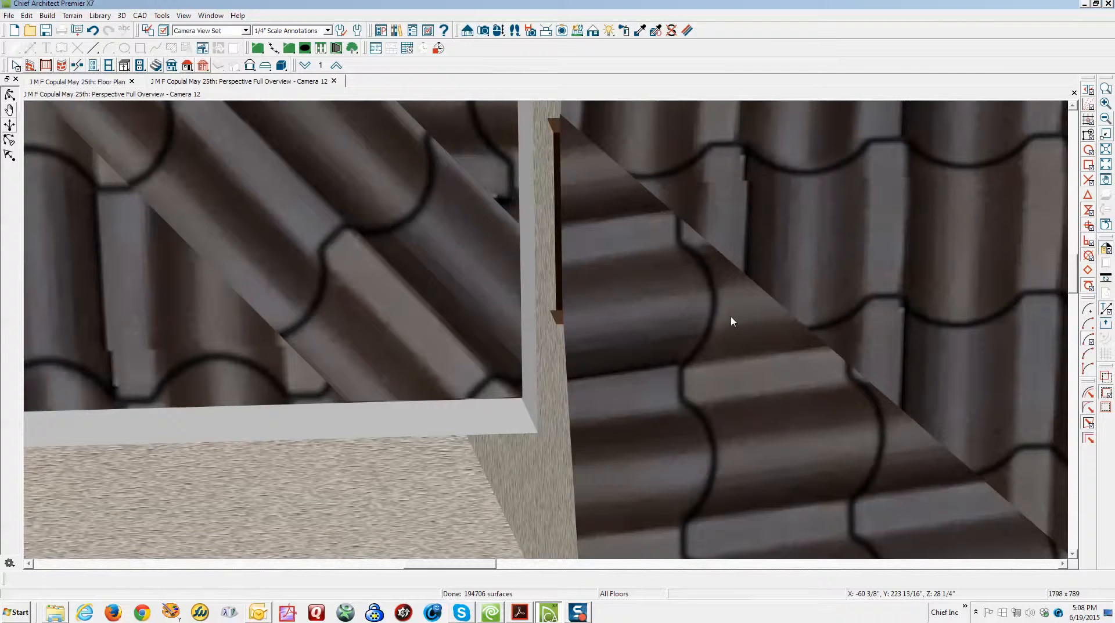
Join the roof plane's diagonal ridge edge to the adjoining roof plane beside the chimney.
right_click(736, 314)
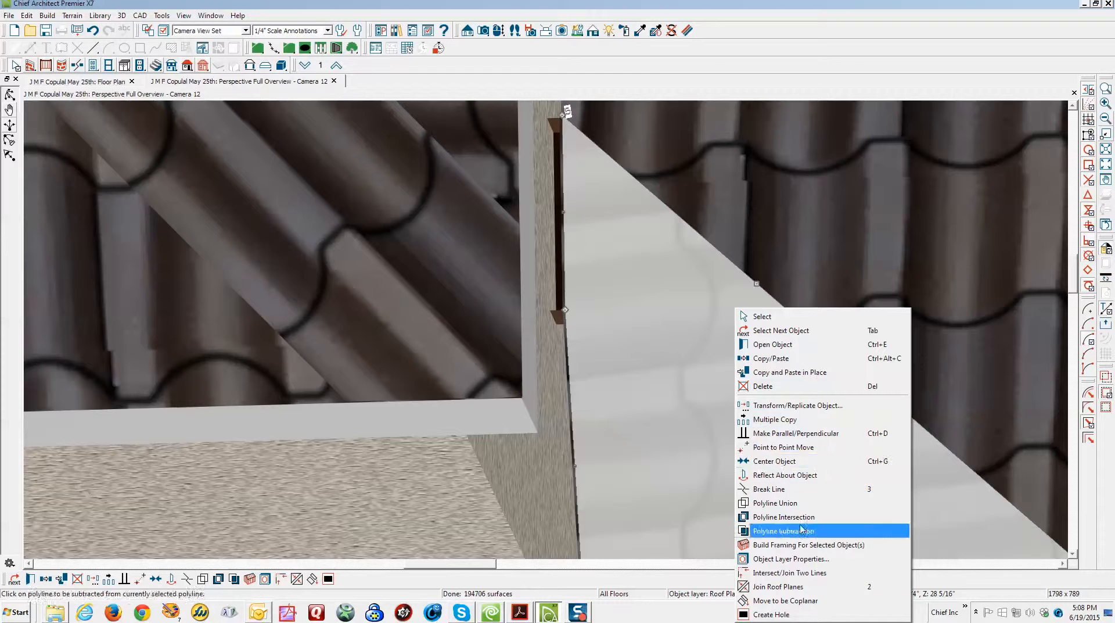
left_click(791, 587)
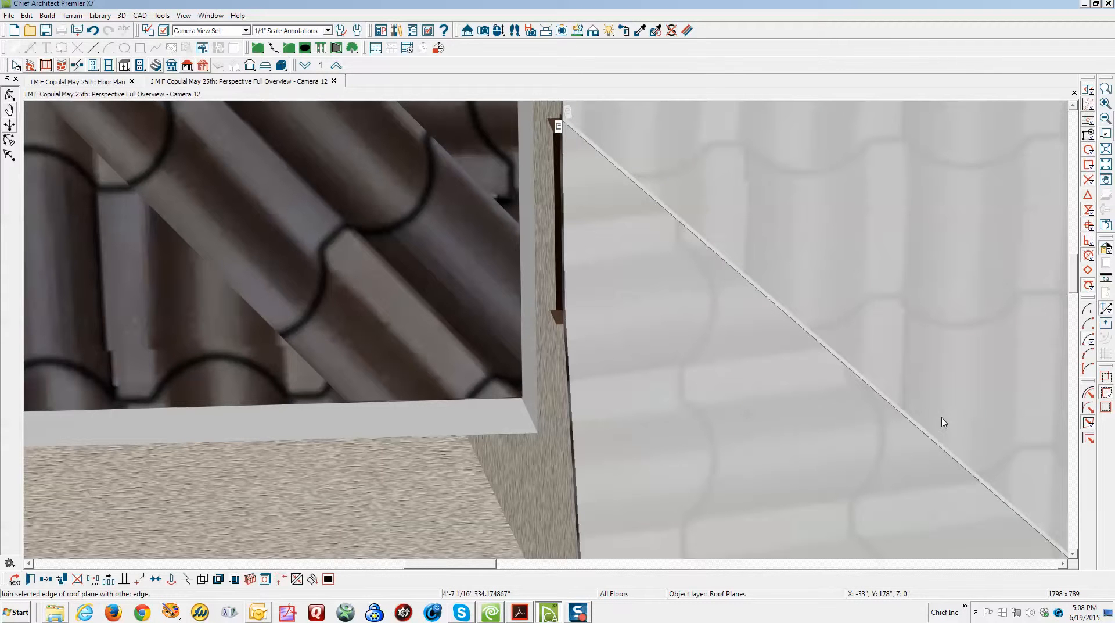
left_click(942, 418)
key("Escape")
scroll(946, 401, "down", 8)
scroll(945, 405, "down", 3)
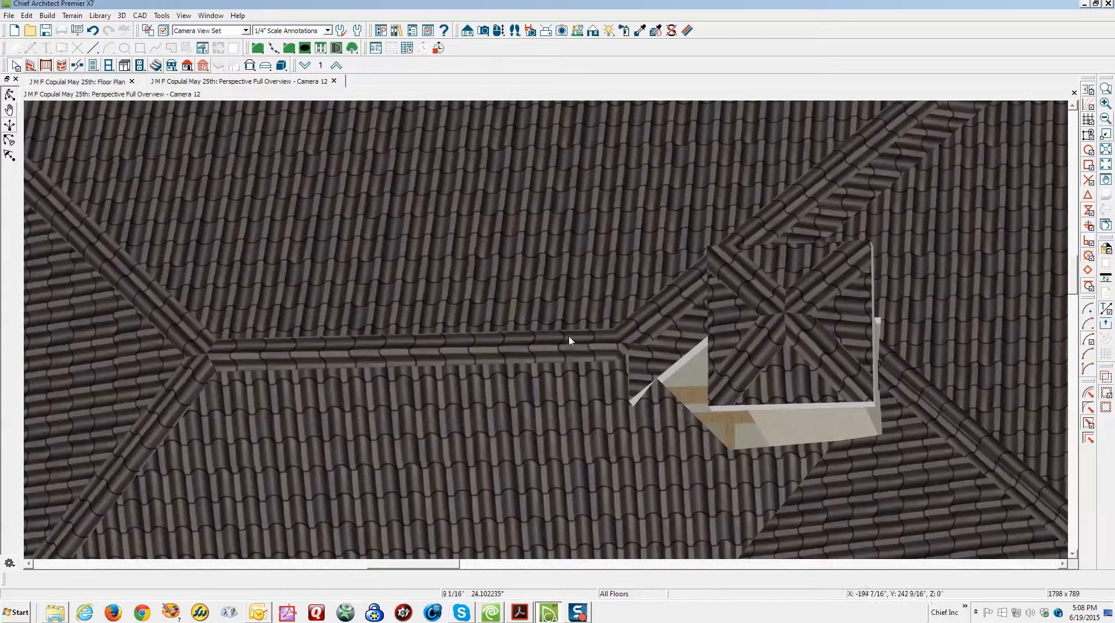
Move the diagonal edge of the roof plane on the chimney's open side to the chimney corner, and extend its ridge corner along the chimney wall.
left_click(10, 94)
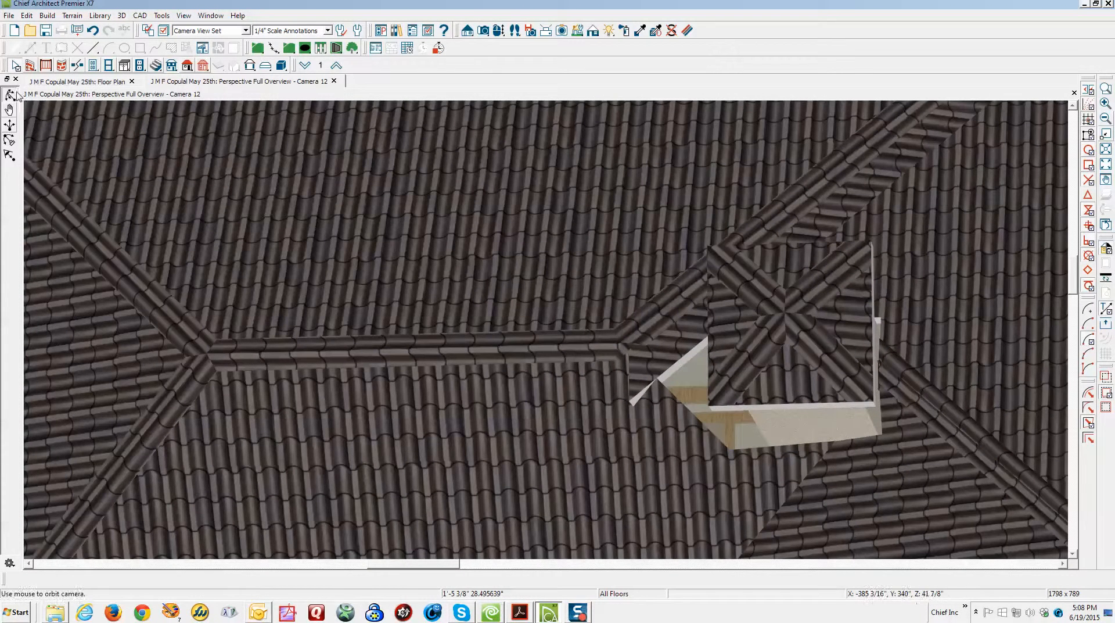
left_click_drag(473, 304, 499, 264)
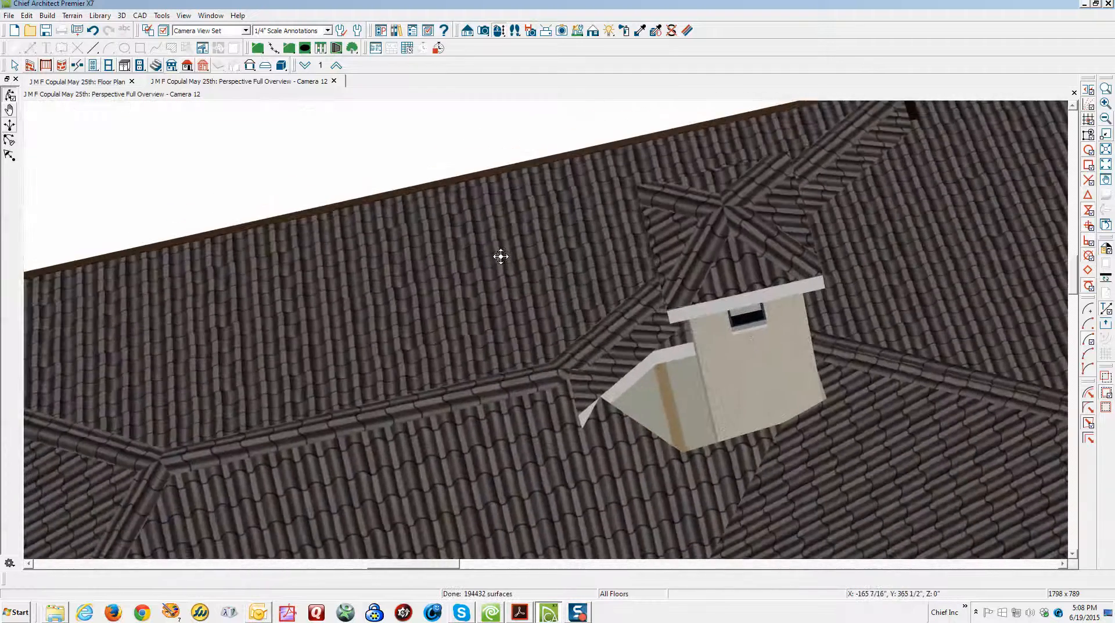
scroll(678, 442, "up", 4)
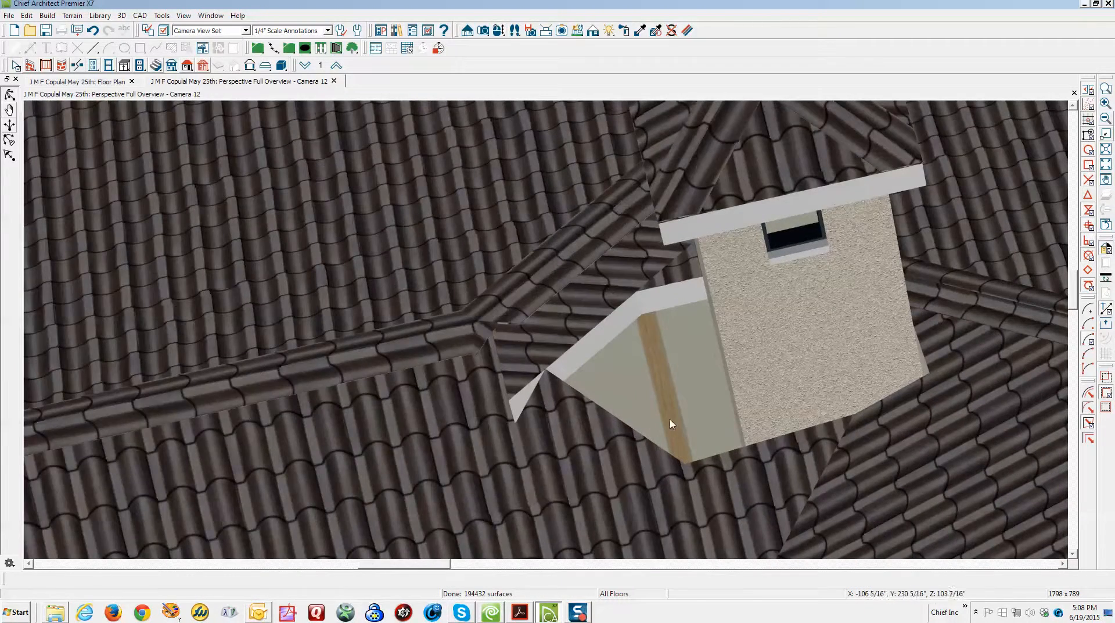
left_click(584, 405)
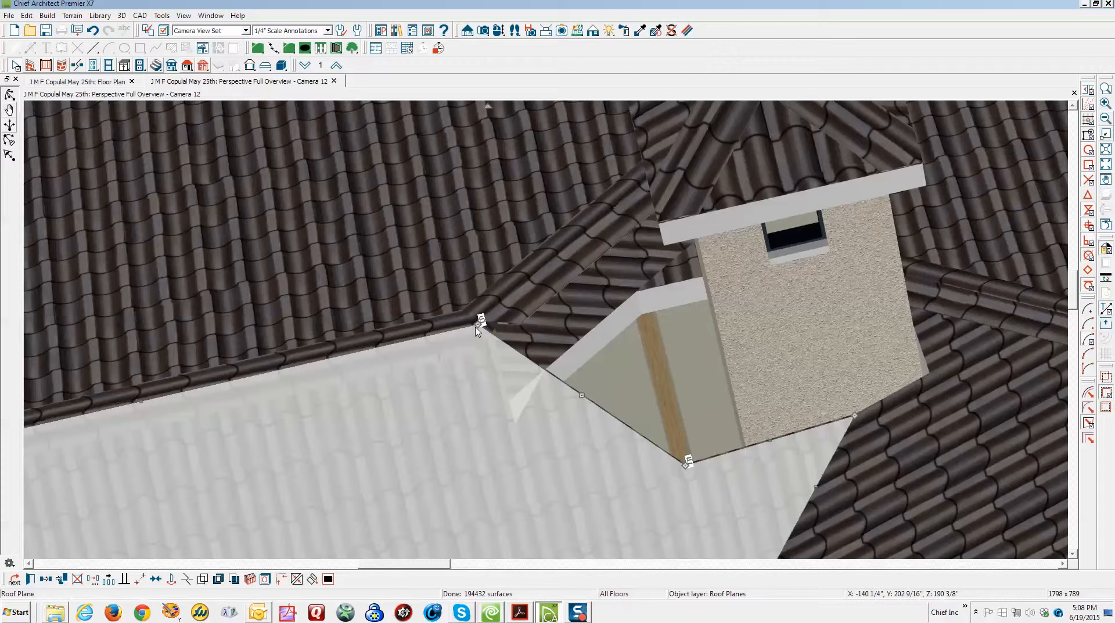
left_click_drag(579, 401, 673, 401)
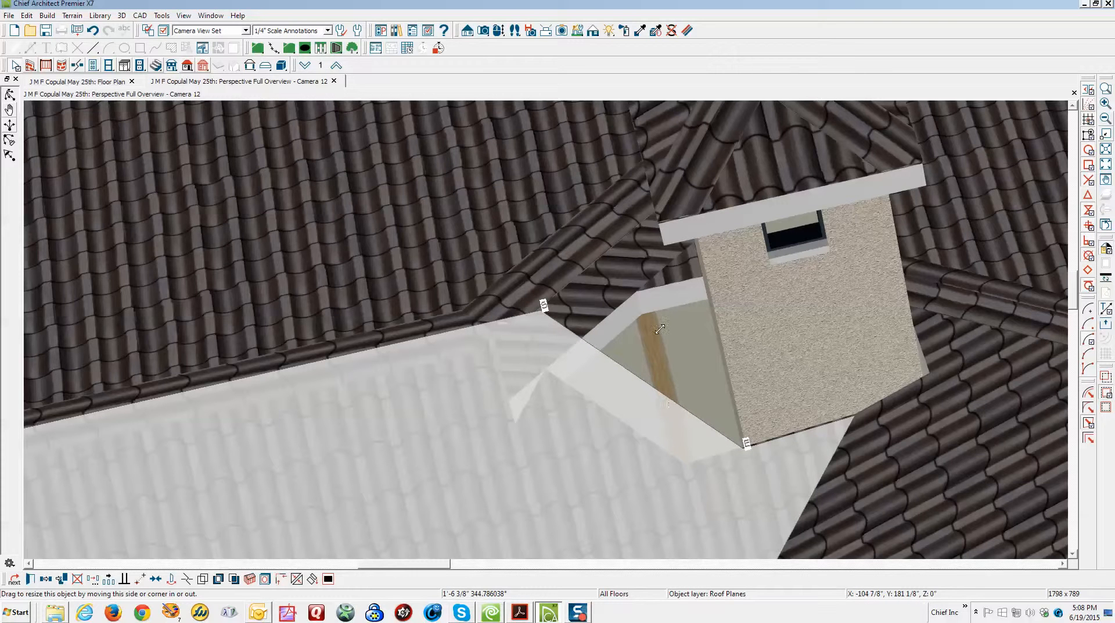
left_click_drag(553, 314, 693, 273)
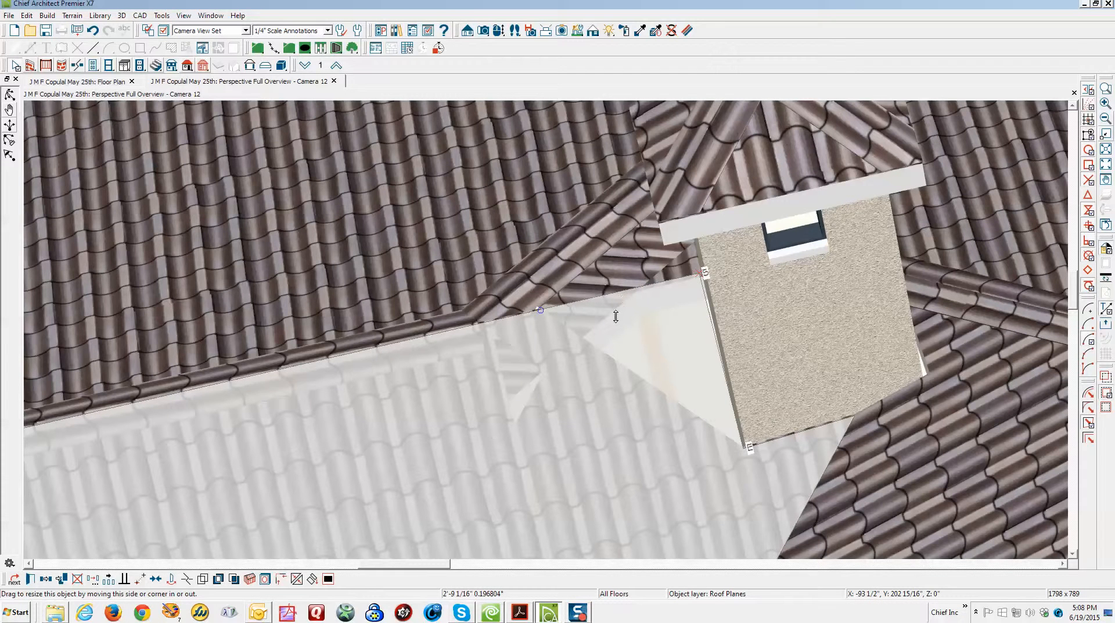
key("Escape")
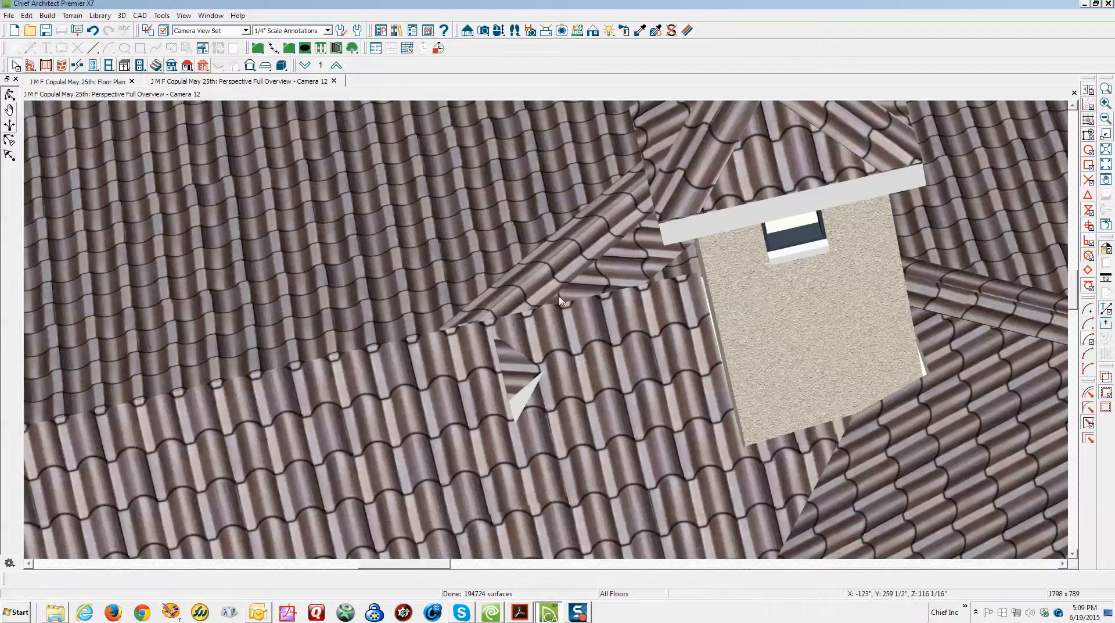
Join the extended roof plane's upper edge to the roof plane across the ridge.
left_click(360, 370)
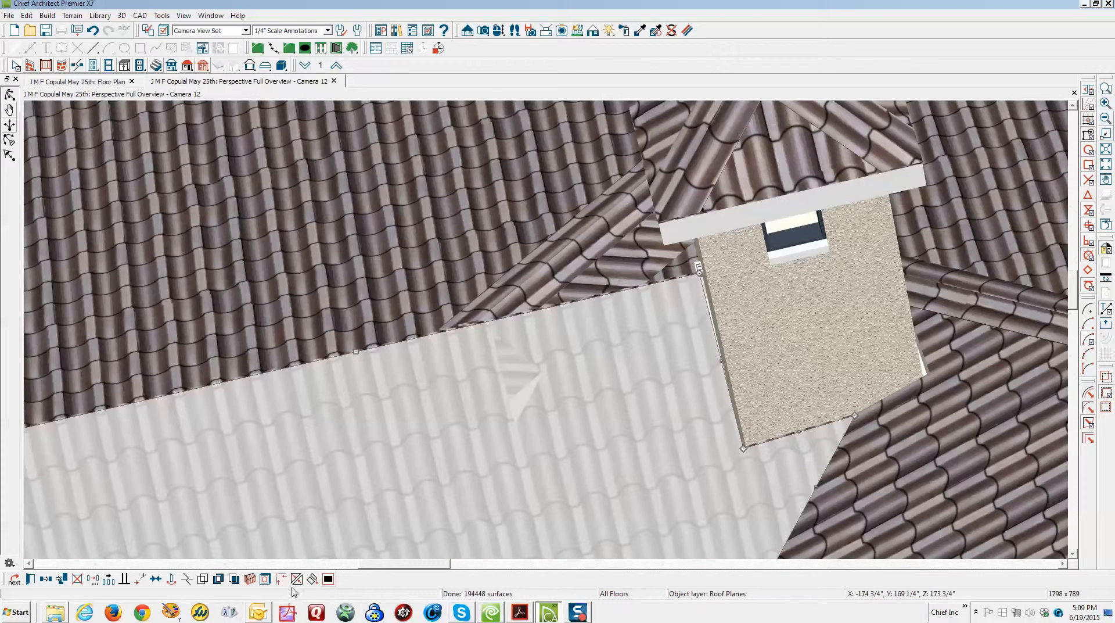
left_click(281, 368)
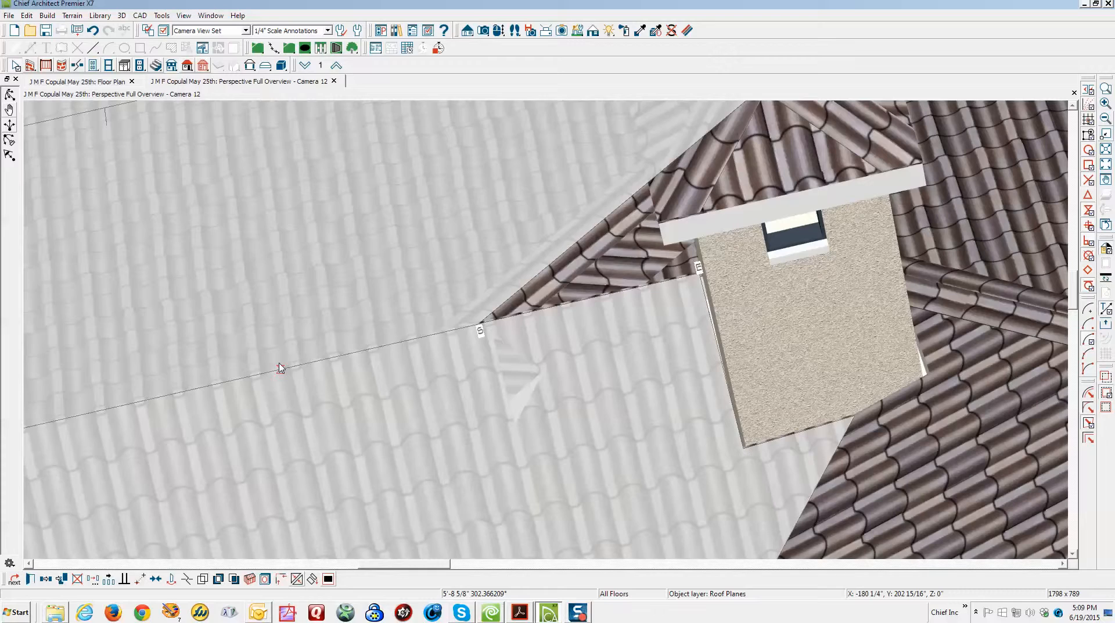
key("Escape")
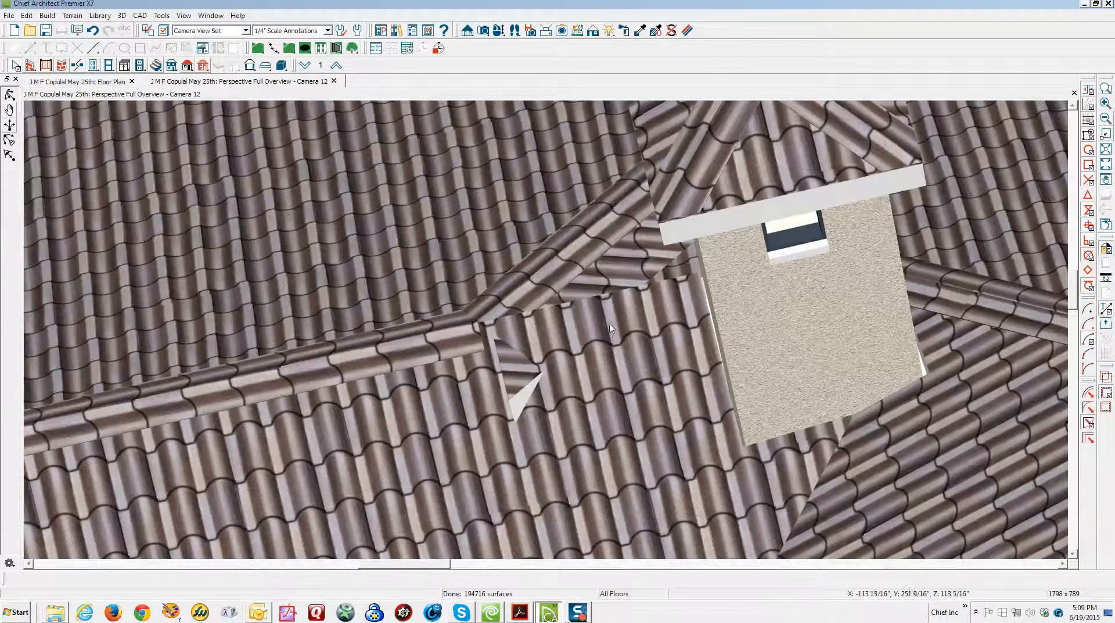
Select the large roof plane on the chimney's other side and break its short diagonal edge at the chimney wall.
scroll(610, 323, "down", 5)
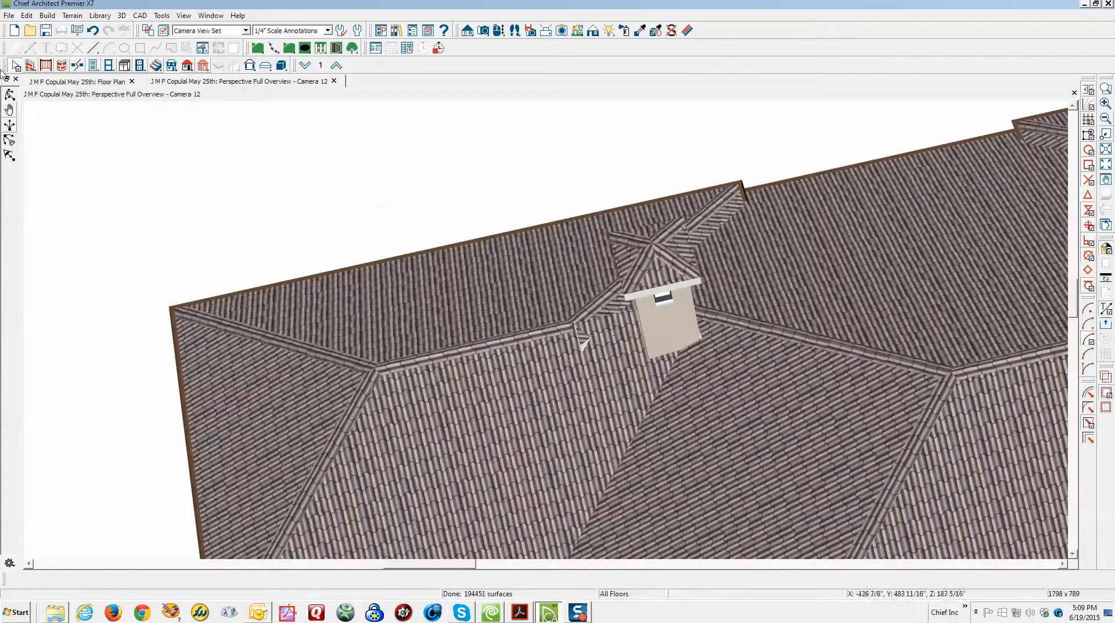
left_click(9, 96)
left_click_drag(273, 294, 520, 269)
scroll(858, 480, "up", 3)
scroll(875, 477, "up", 5)
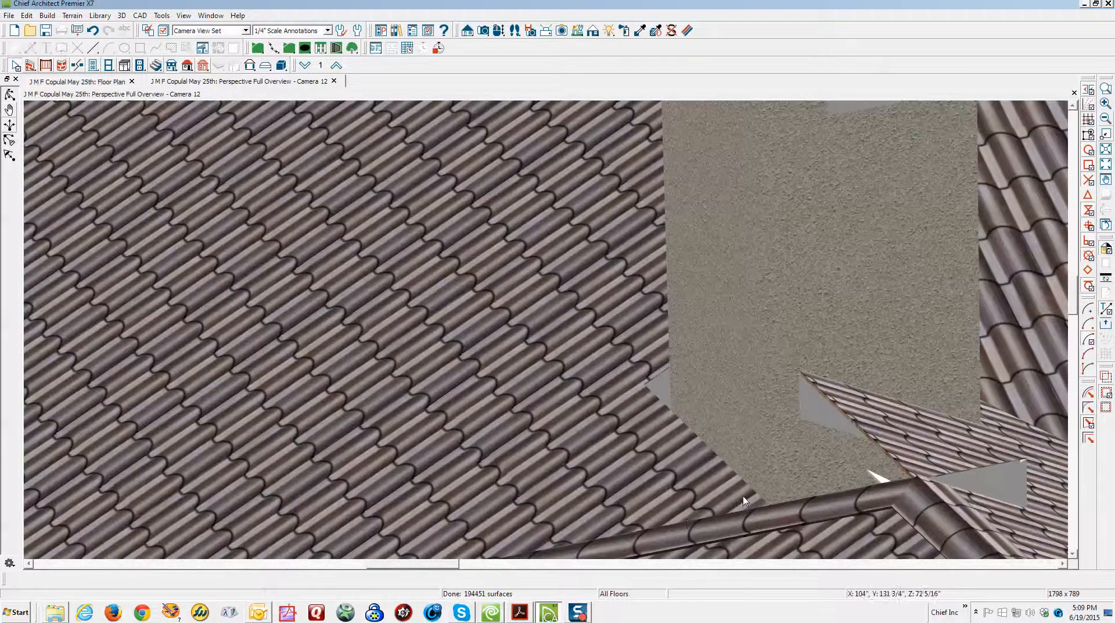
left_click(744, 501)
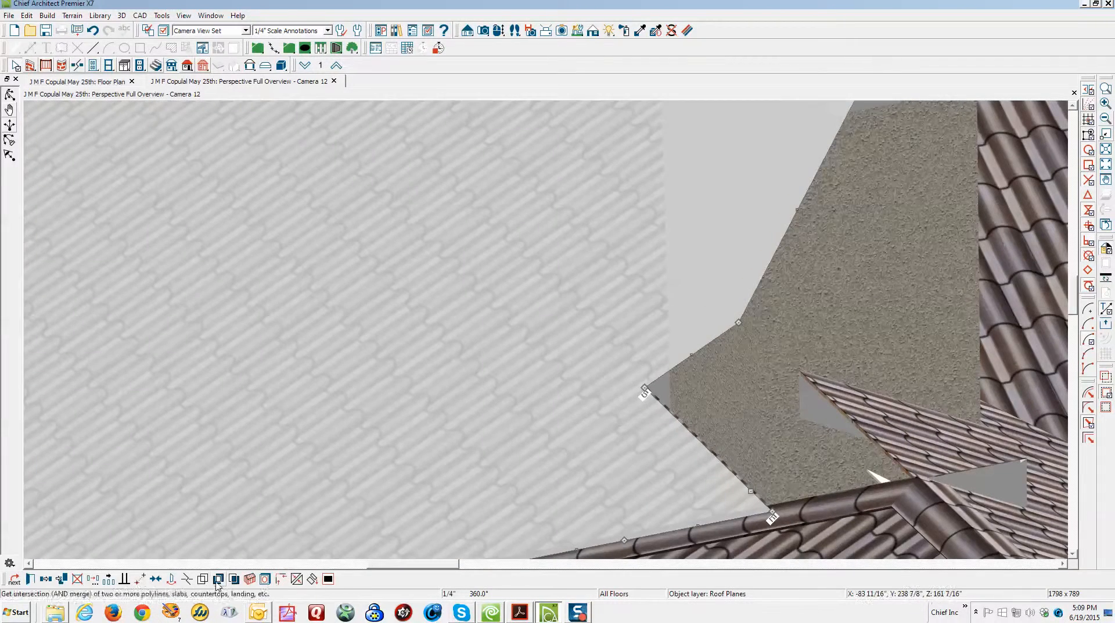
left_click(707, 449)
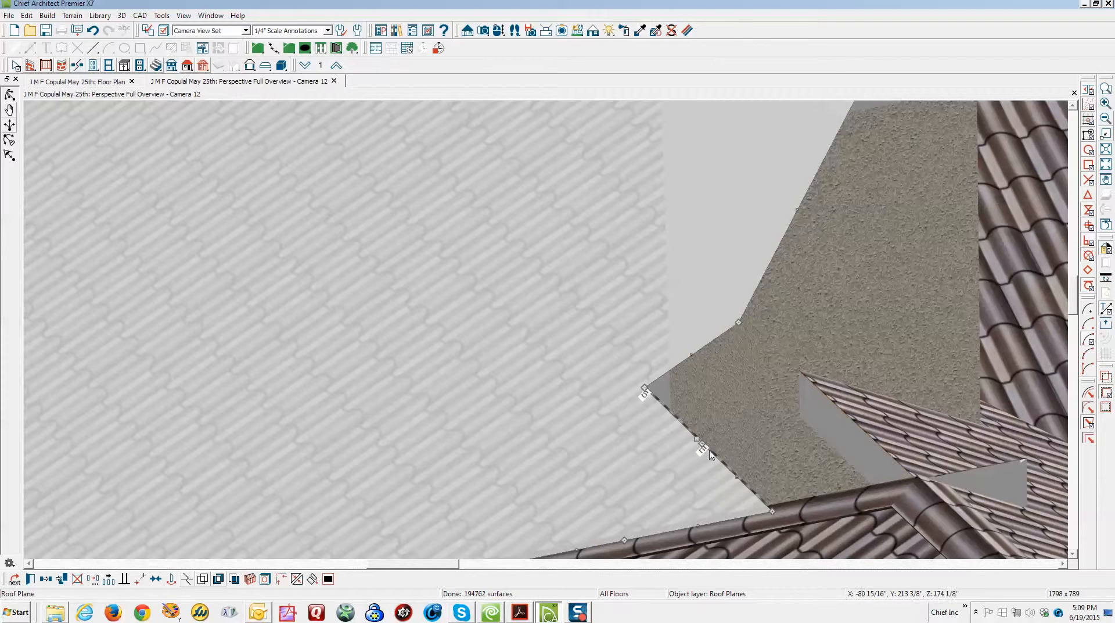
Extend the outer part of the broken edge past the chimney toward the ridge end, and join it to the adjoining roof plane.
left_click_drag(723, 470, 831, 451)
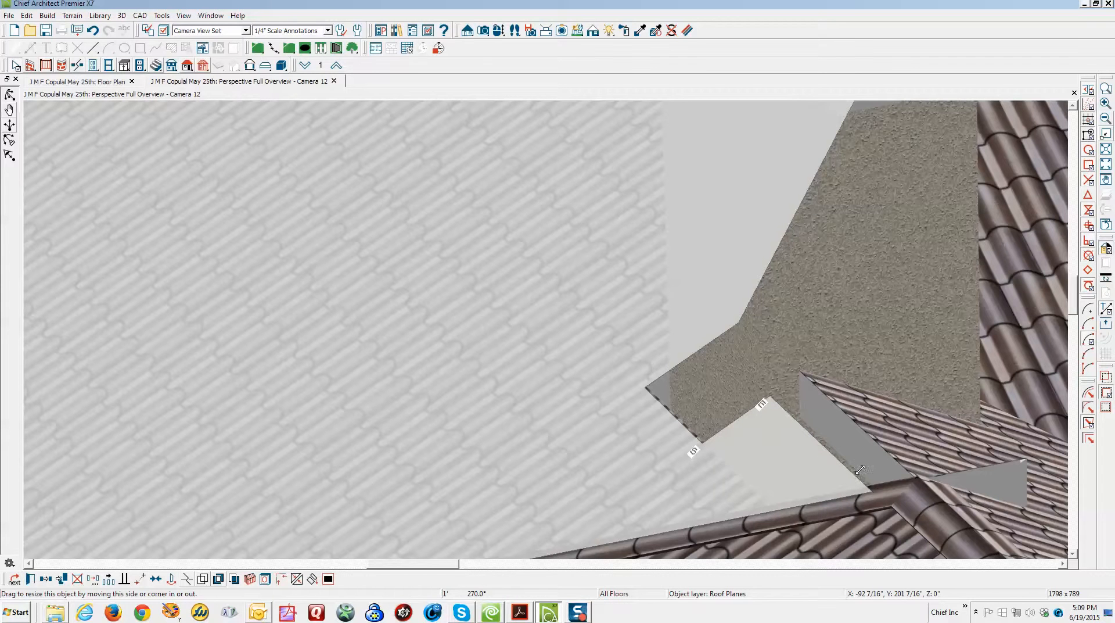
left_click_drag(911, 462, 898, 442)
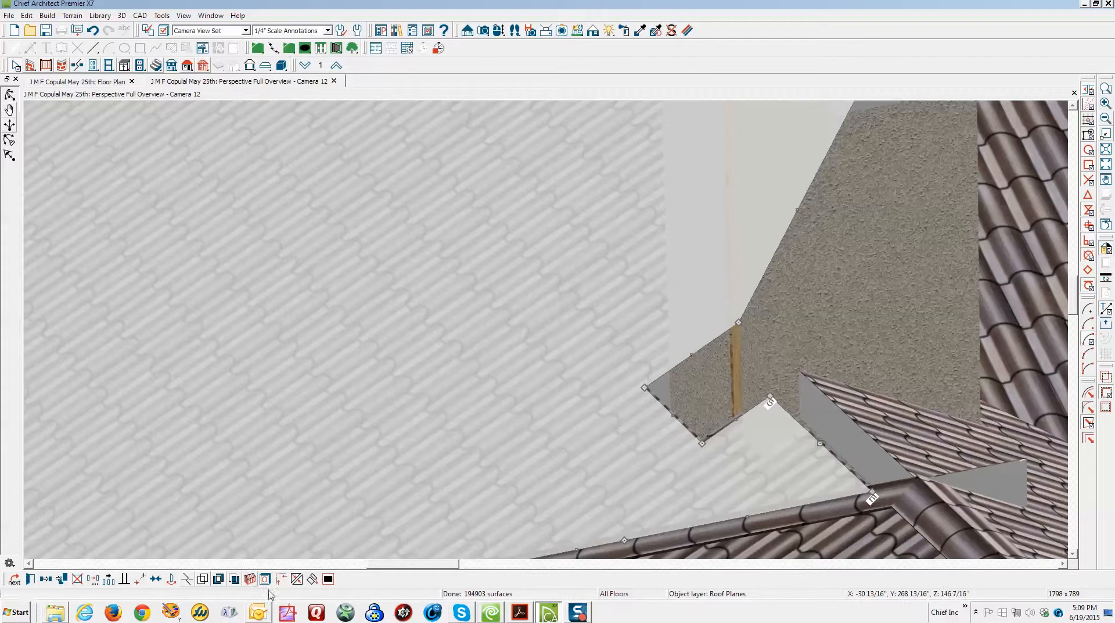
left_click(297, 579)
left_click(866, 449)
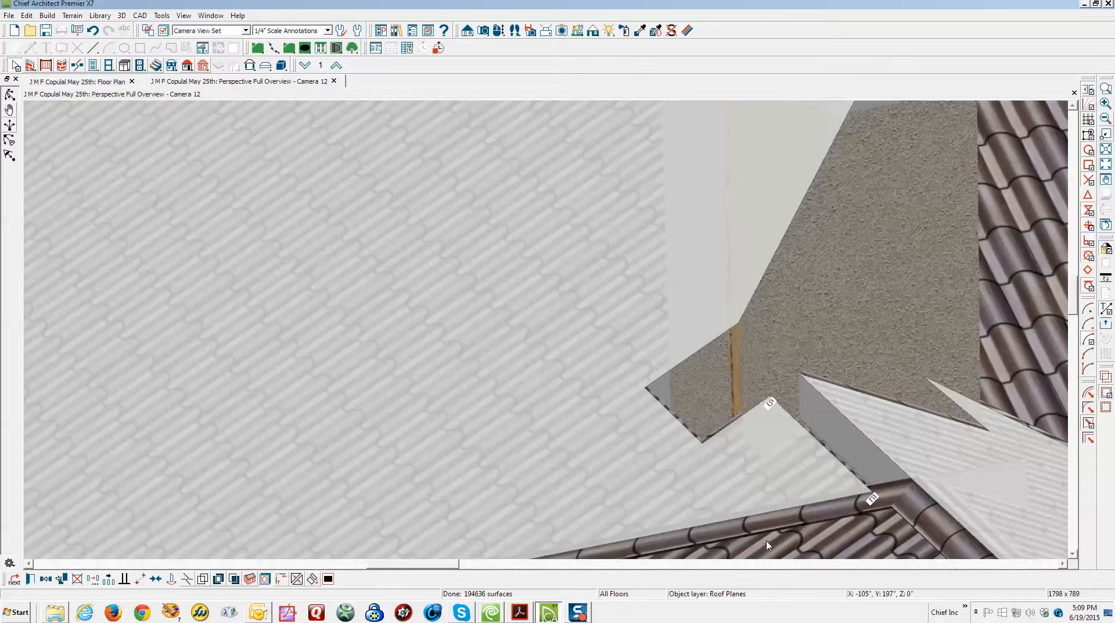
key("Escape")
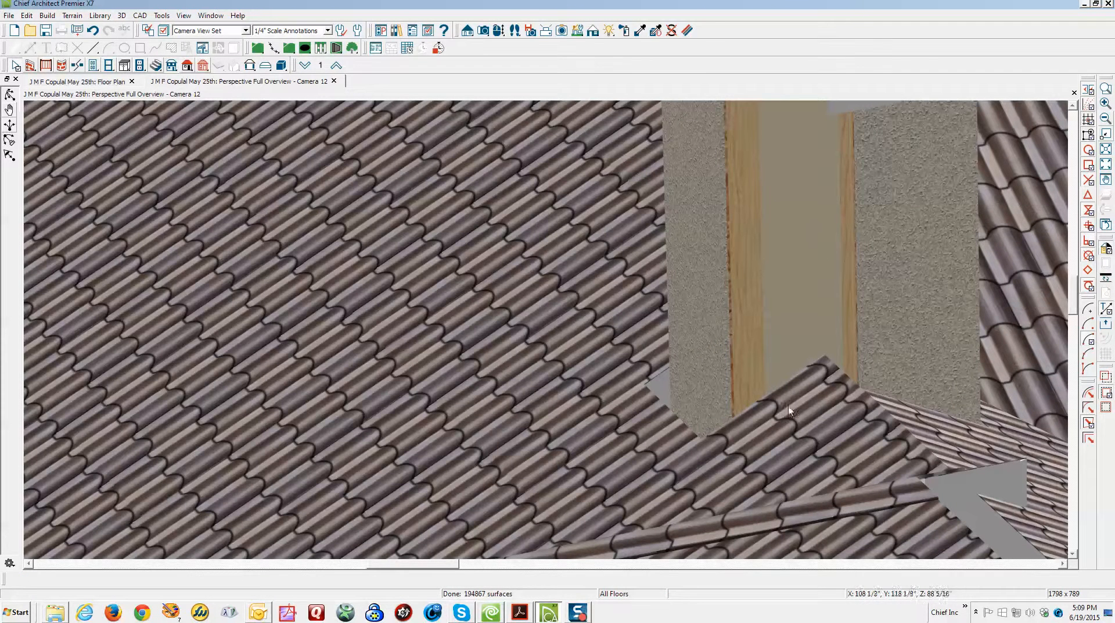
Move the roof plane's new edge in small increments until it lies flush with the chimney's outer wall face.
left_click(769, 408)
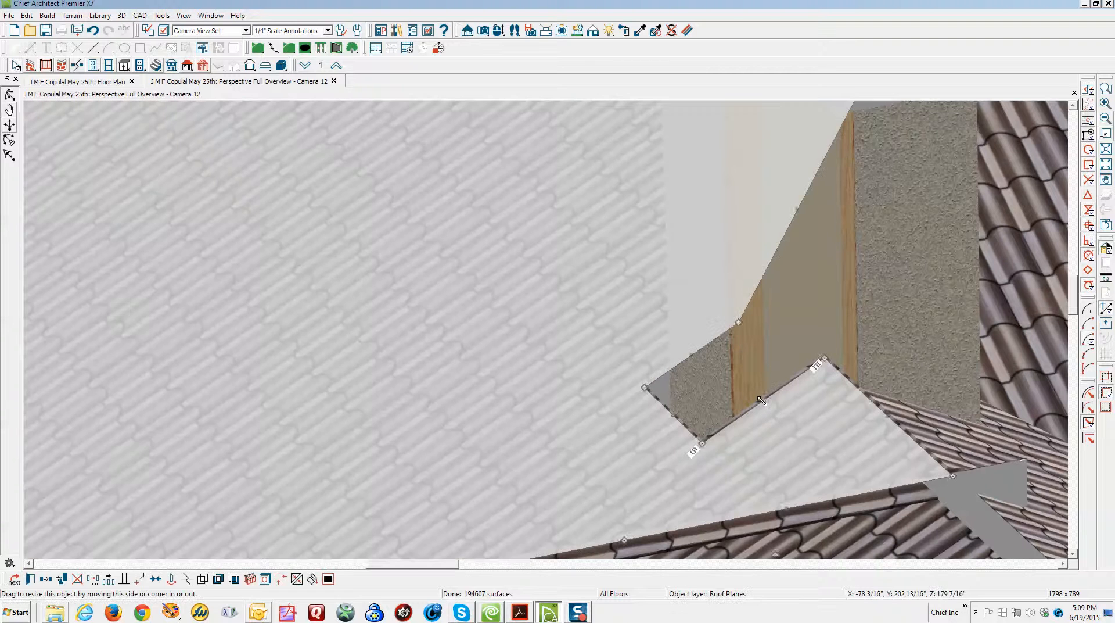
left_click_drag(767, 407, 770, 410)
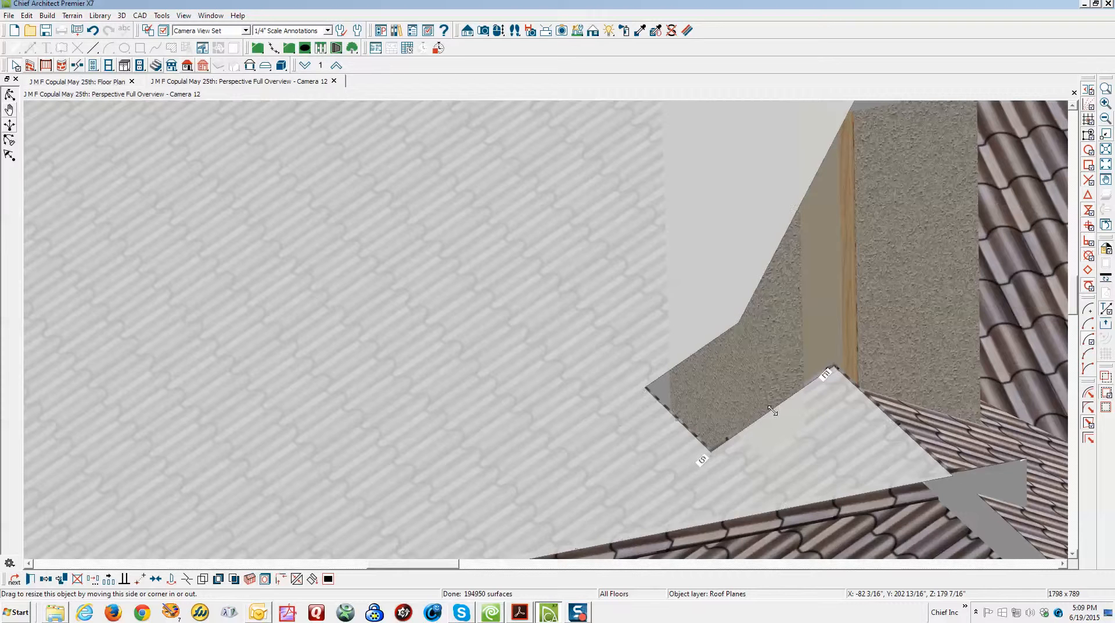
left_click_drag(773, 410, 776, 417)
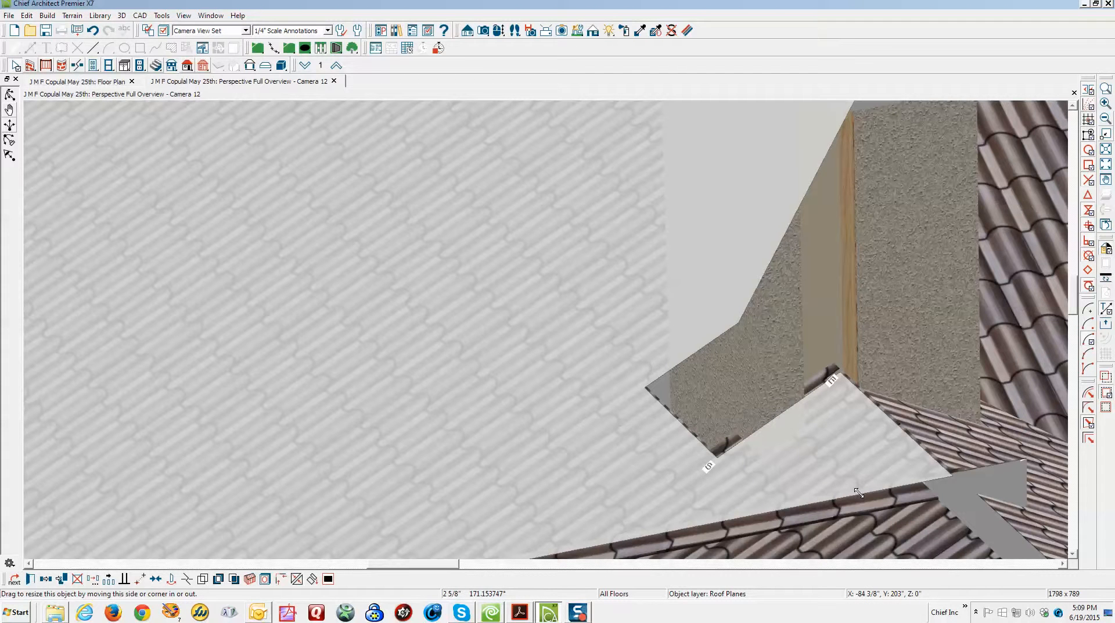
left_click_drag(858, 492, 829, 400)
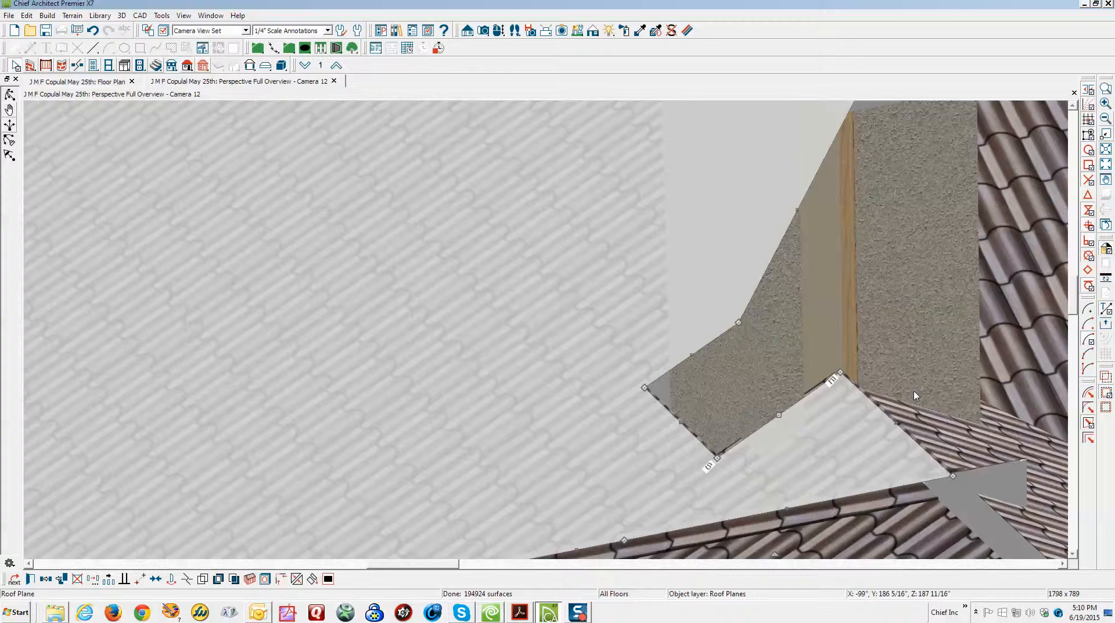
left_click(900, 404)
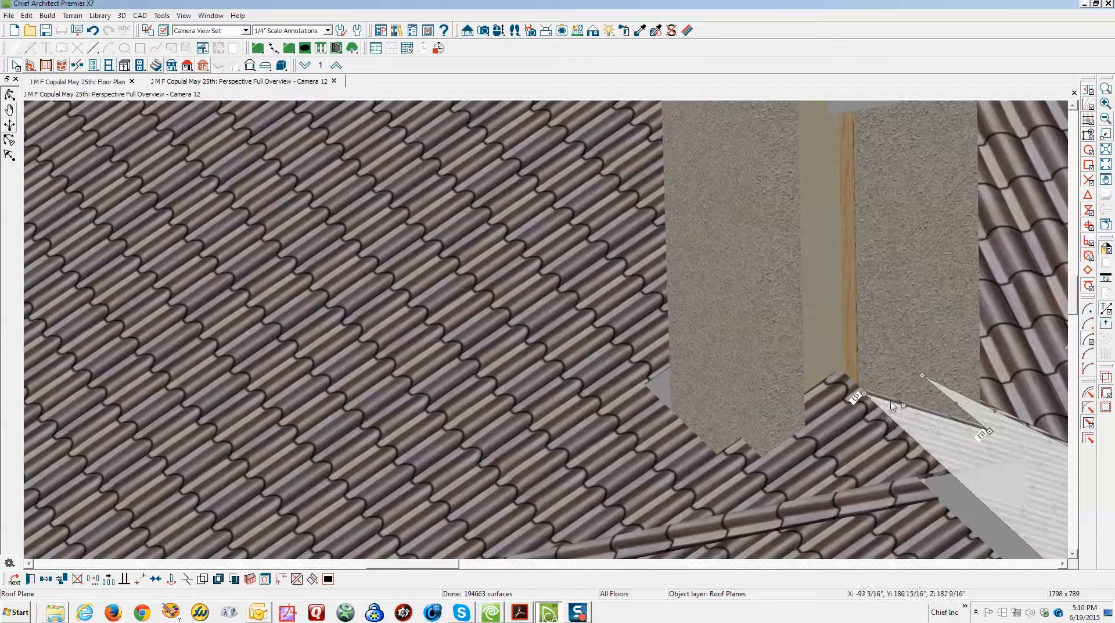
left_click(827, 403)
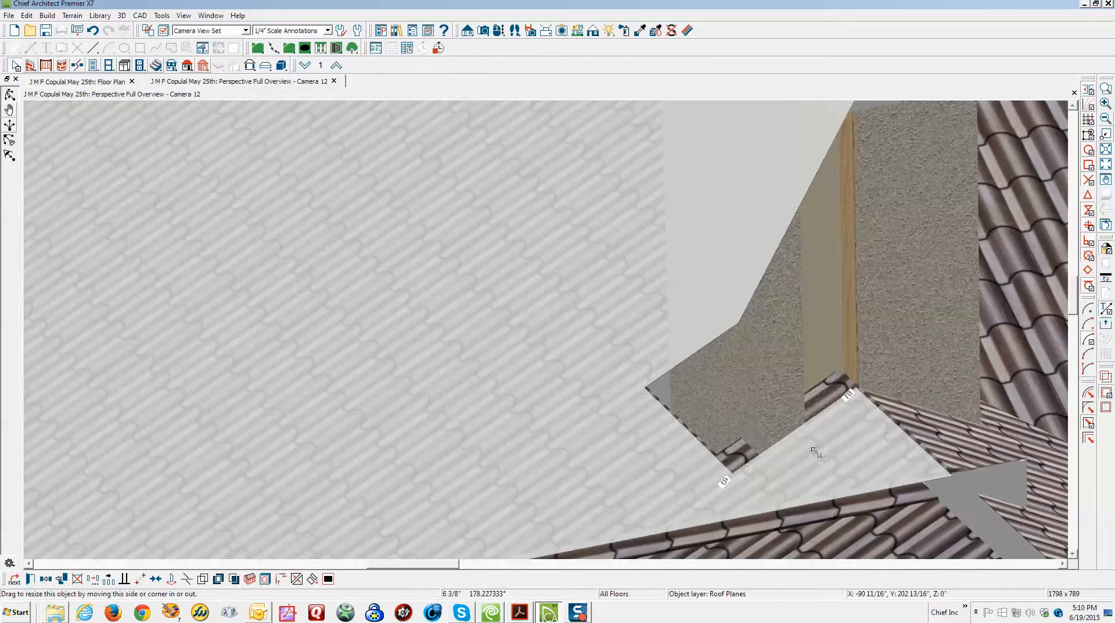
left_click_drag(862, 473, 858, 490)
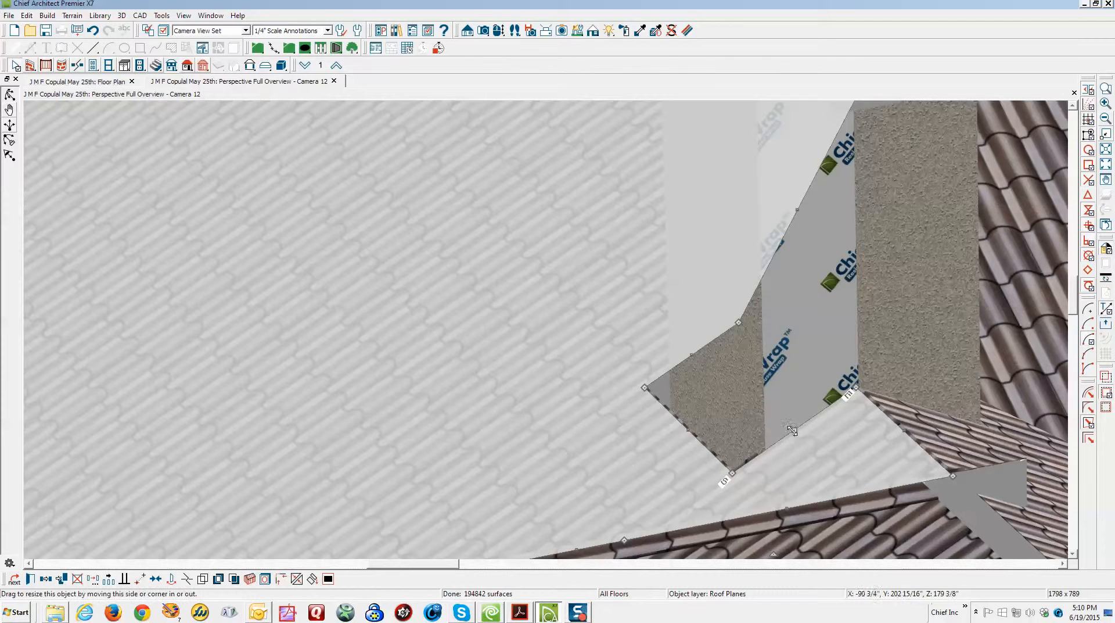
left_click_drag(793, 430, 800, 437)
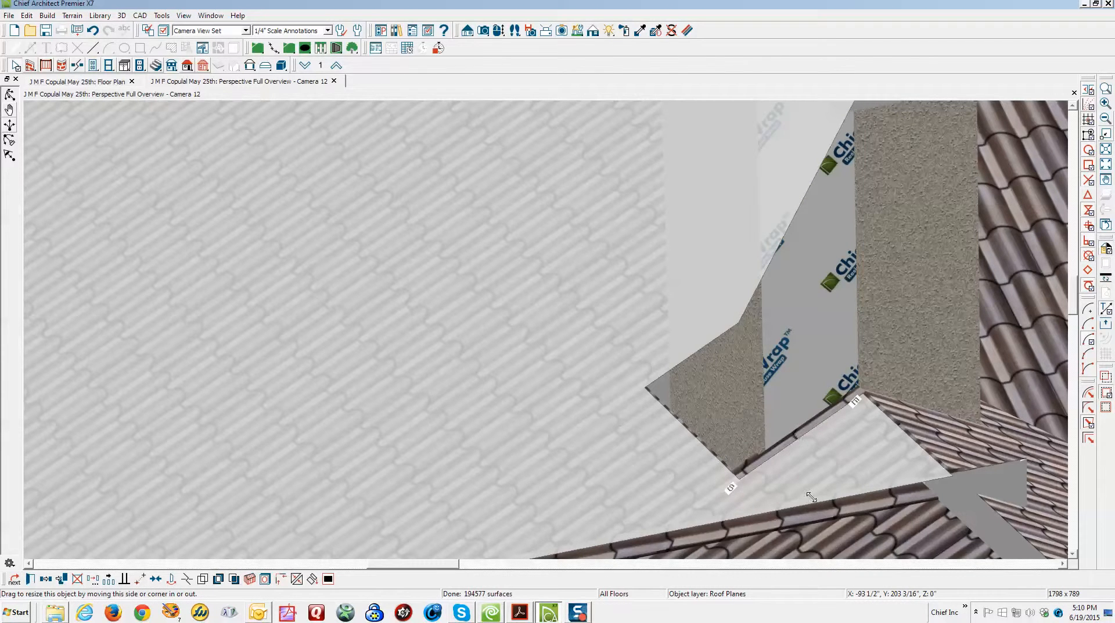
left_click_drag(811, 497, 818, 467)
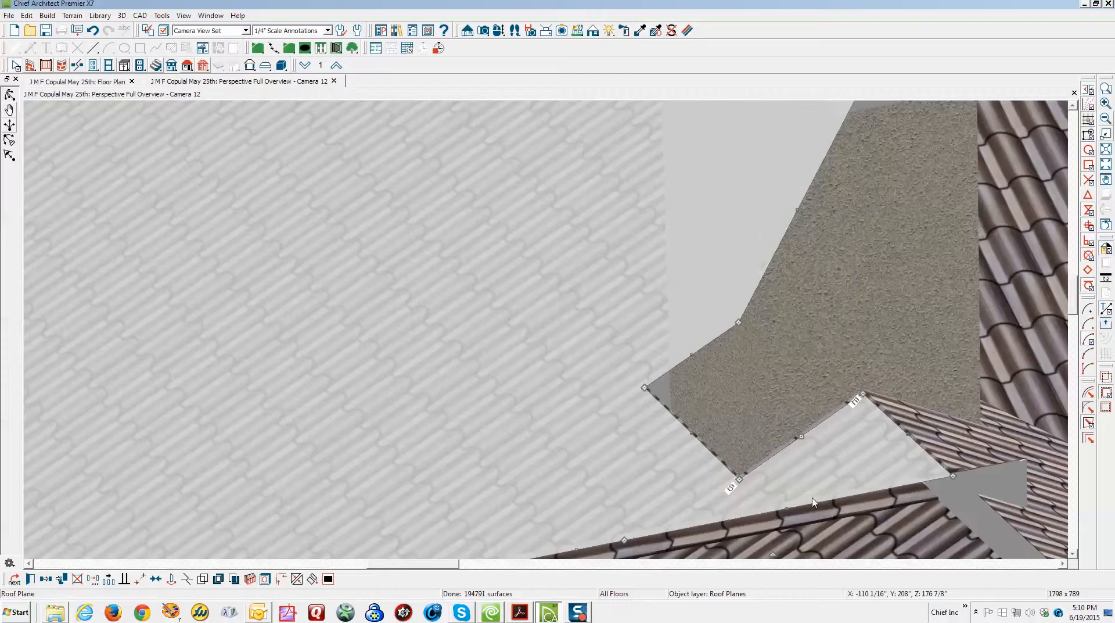
In the floor plan, make the roof plane's slanted edge beside the chimney parallel to the nearby wall and align it with the chimney outline.
scroll(819, 465, "down", 5)
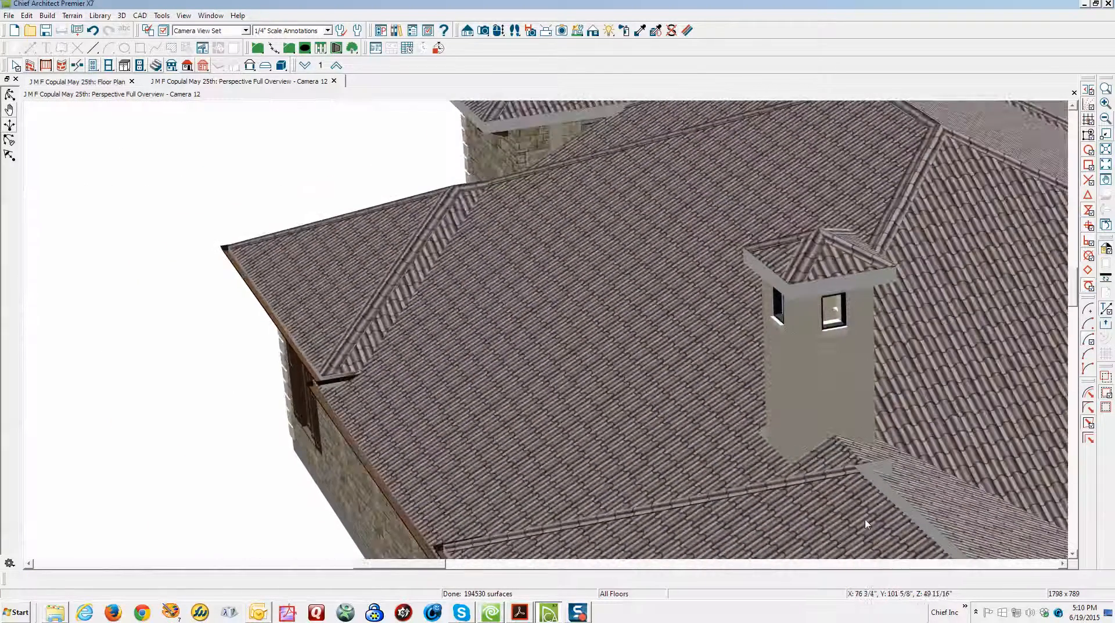
scroll(882, 491, "up", 6)
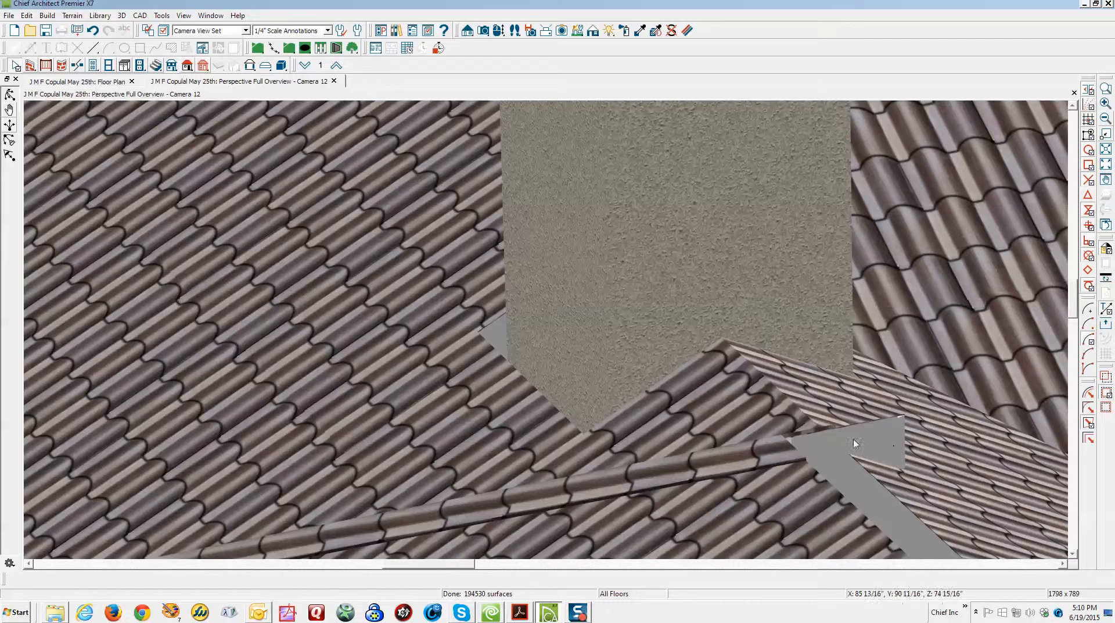
key("ctrl+Tab")
scroll(734, 445, "up", 3)
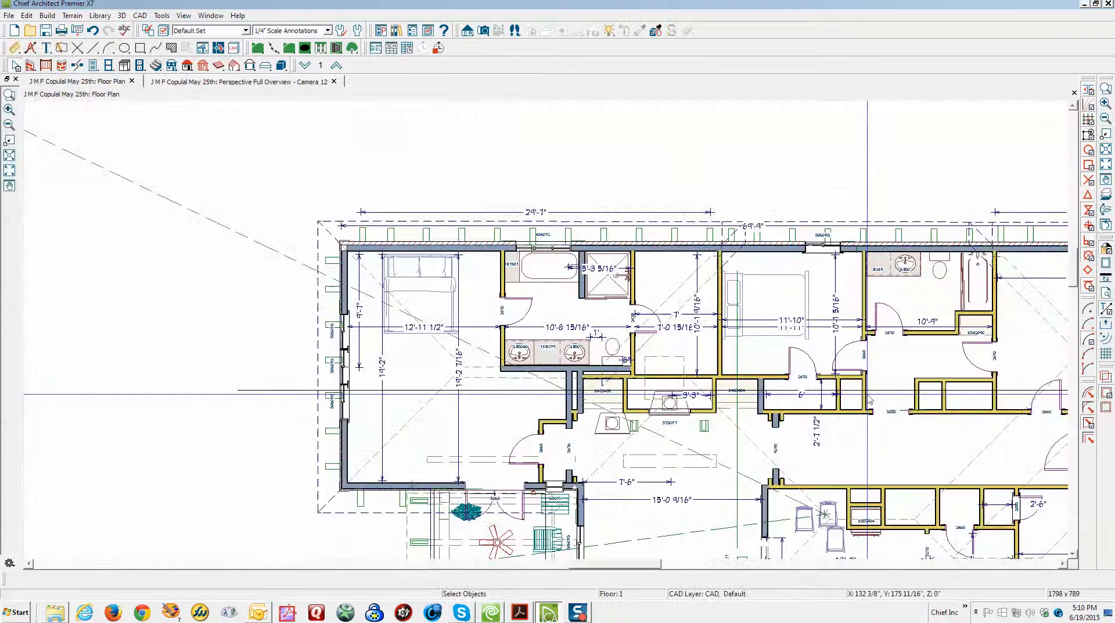
scroll(734, 444, "down", 1)
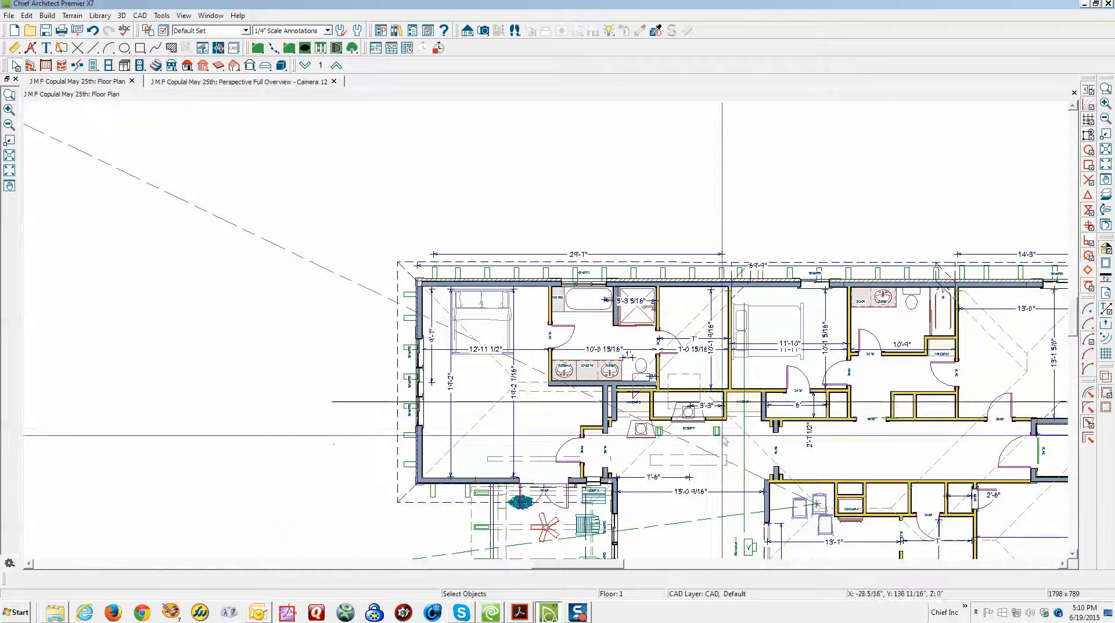
scroll(656, 382, "up", 2)
scroll(655, 381, "up", 3)
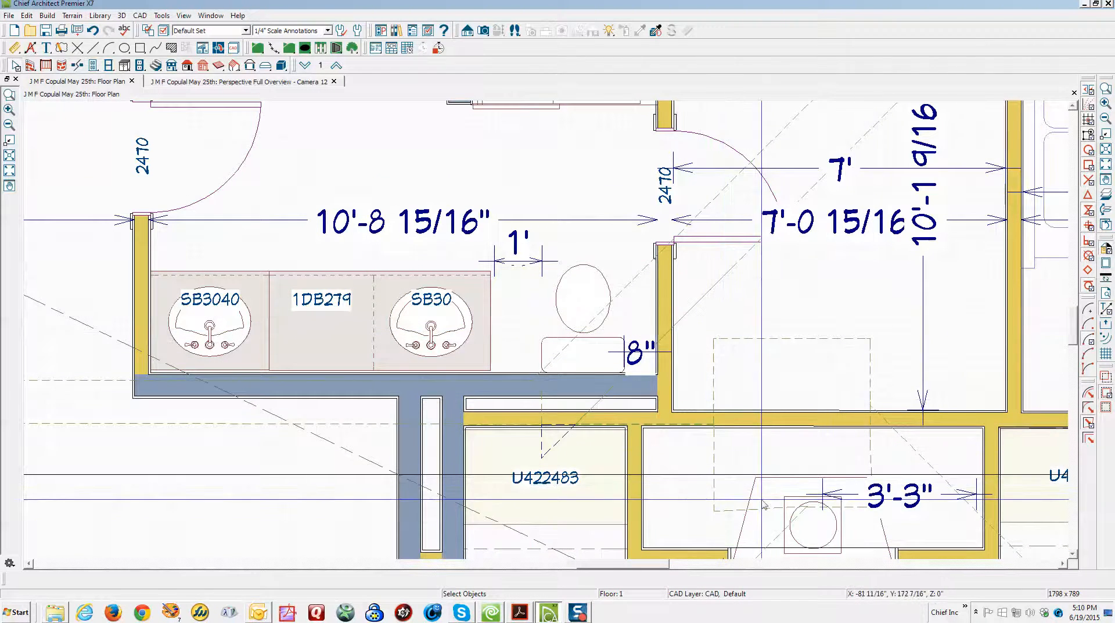
scroll(802, 511, "up", 1)
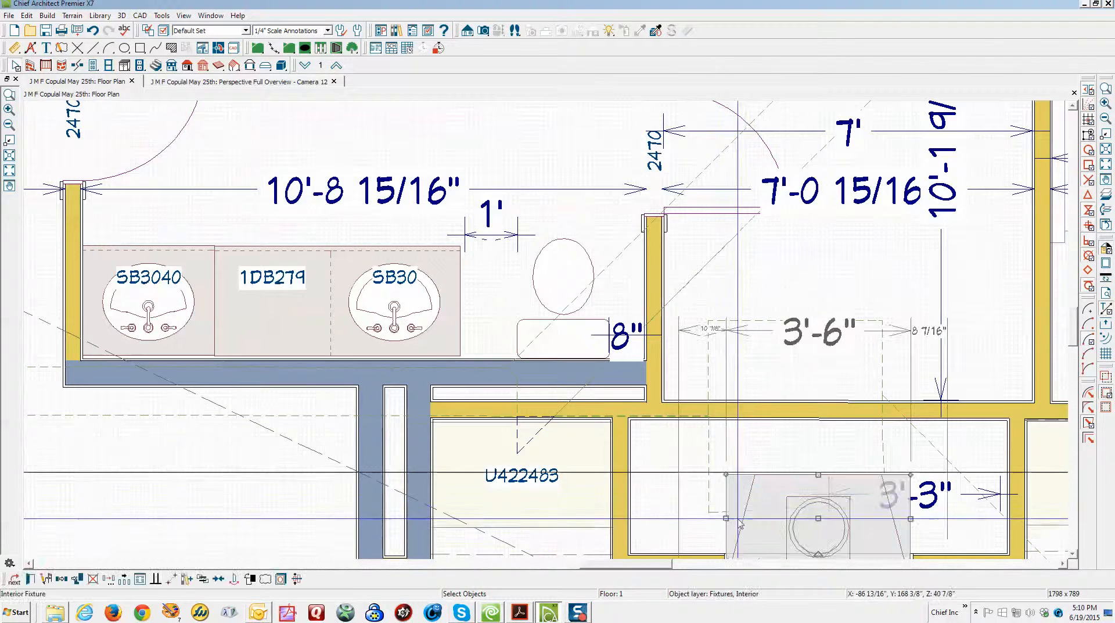
left_click(726, 516)
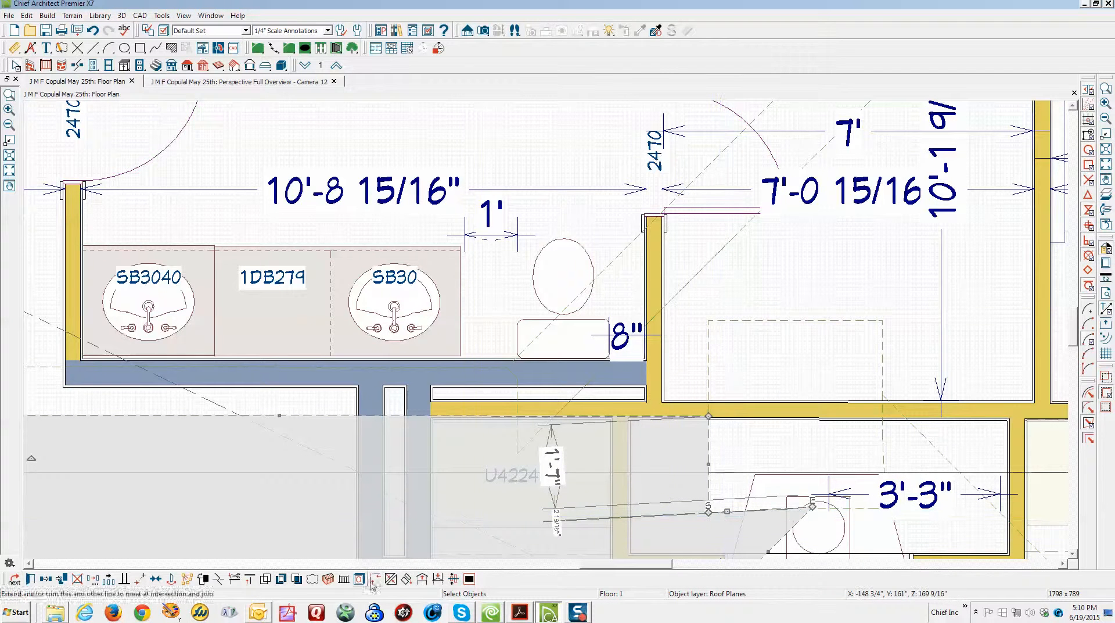
left_click(123, 583)
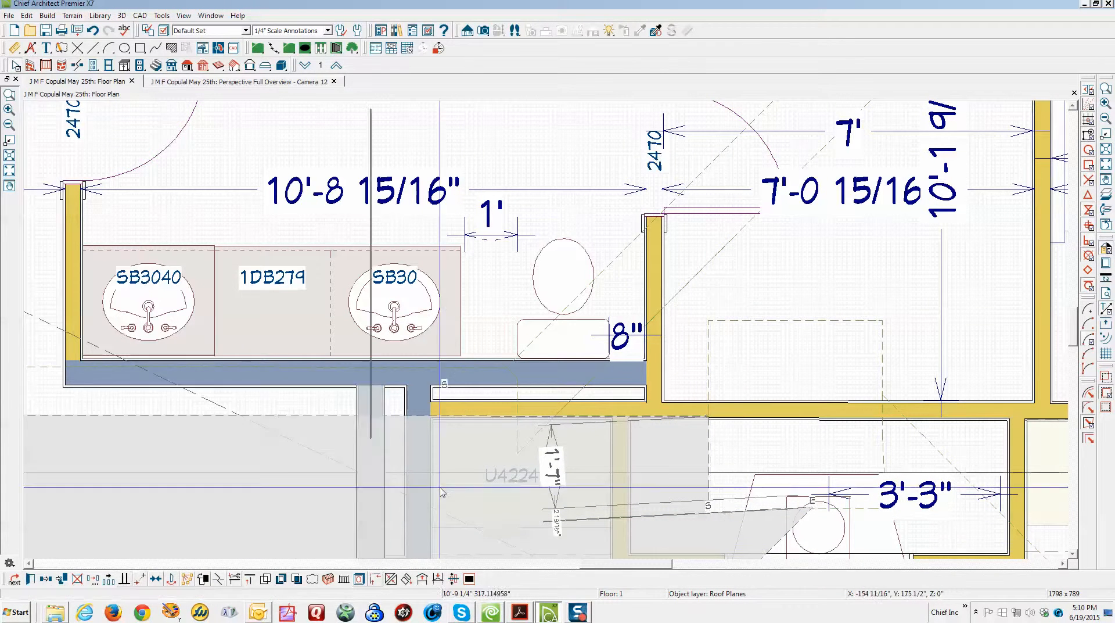
left_click(797, 412)
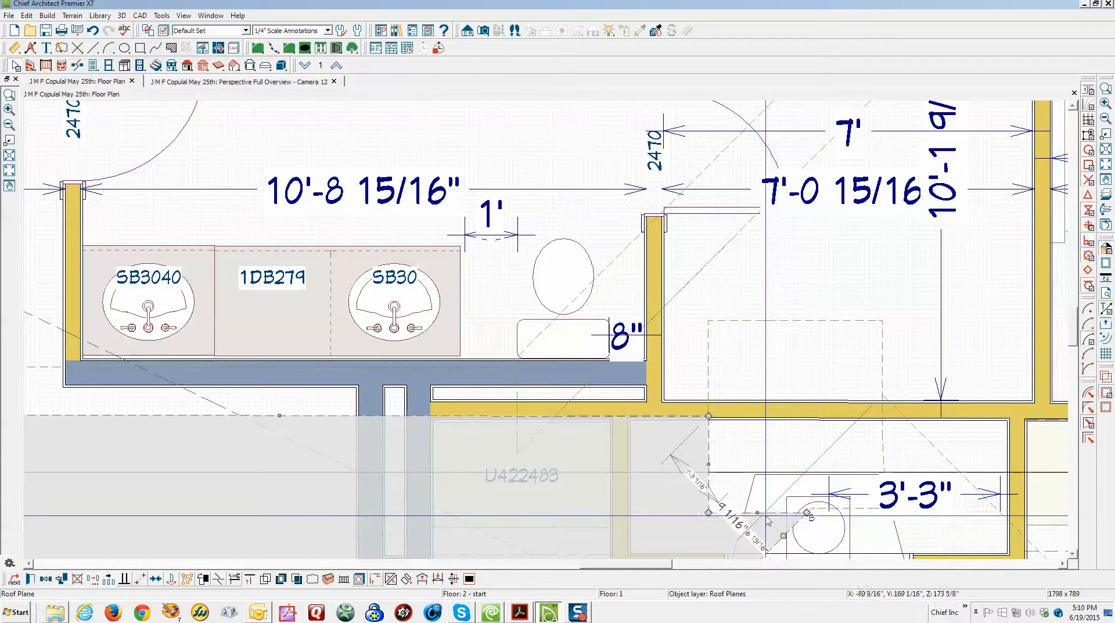
left_click_drag(758, 512, 847, 507)
key("Escape")
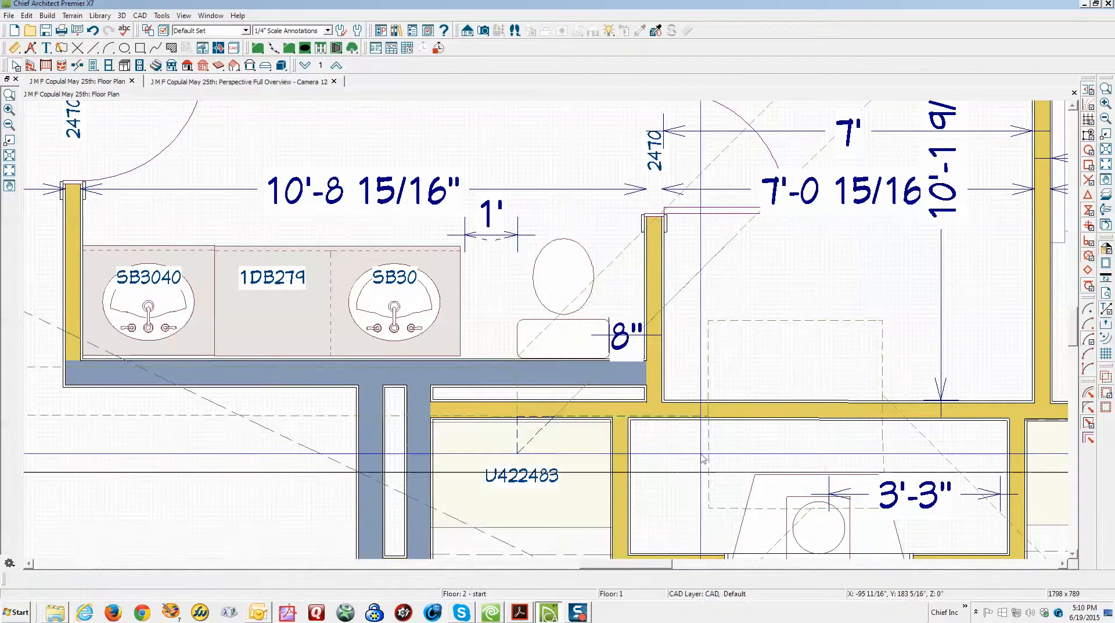
In the perspective camera view, join the roof plane below the ridge to the adjoining low-slope plane along the gap leading to the chimney.
left_click(517, 393)
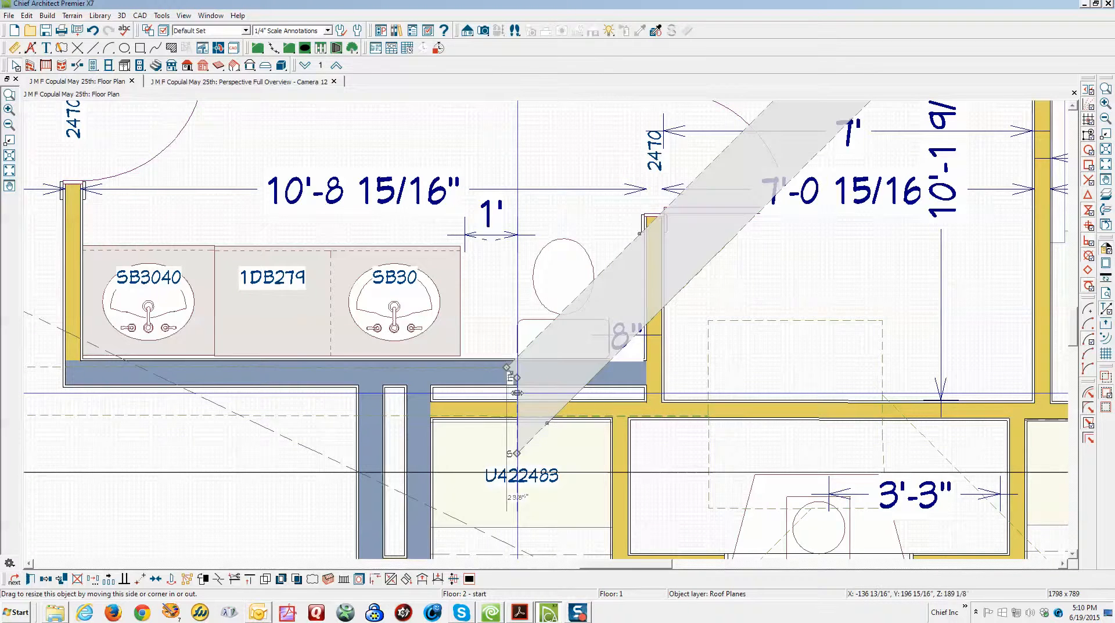
scroll(517, 393, "down", 6)
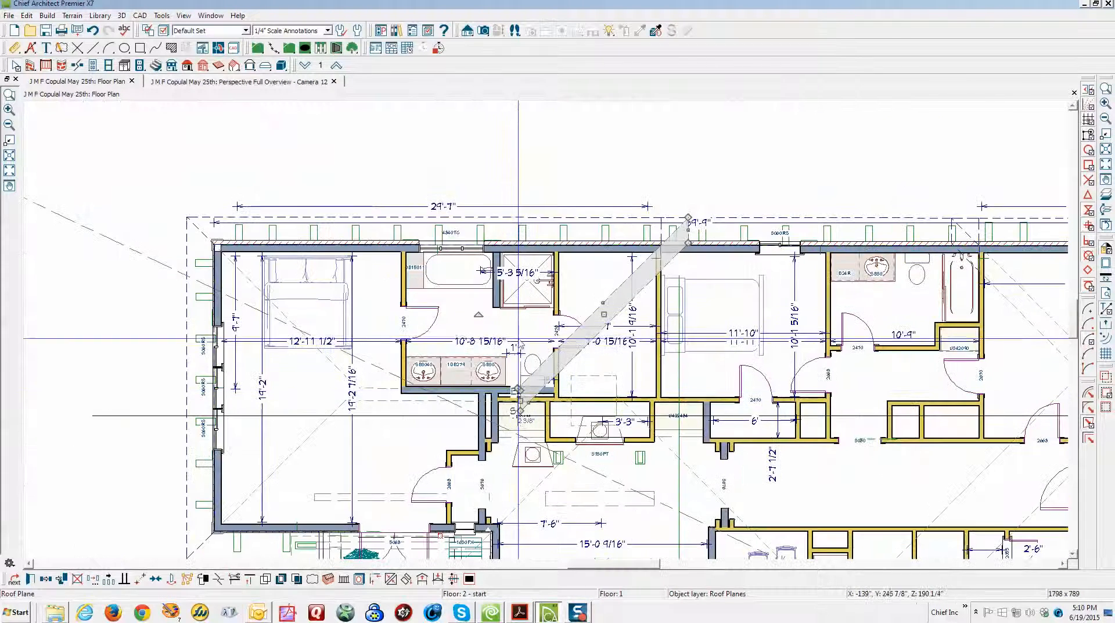
key("ctrl+Tab")
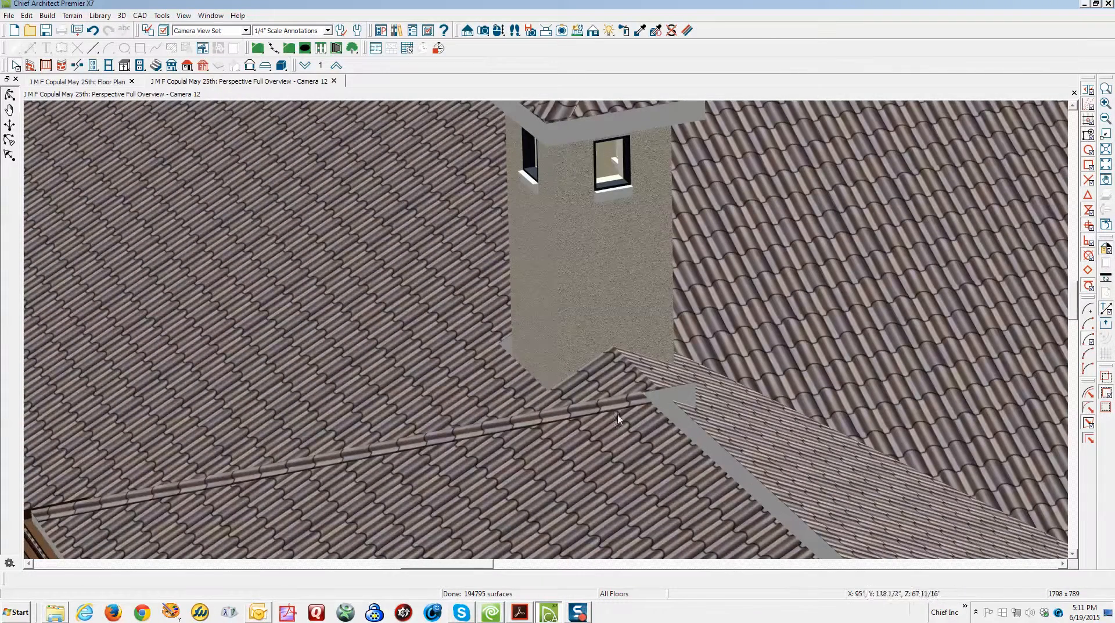
left_click(691, 395)
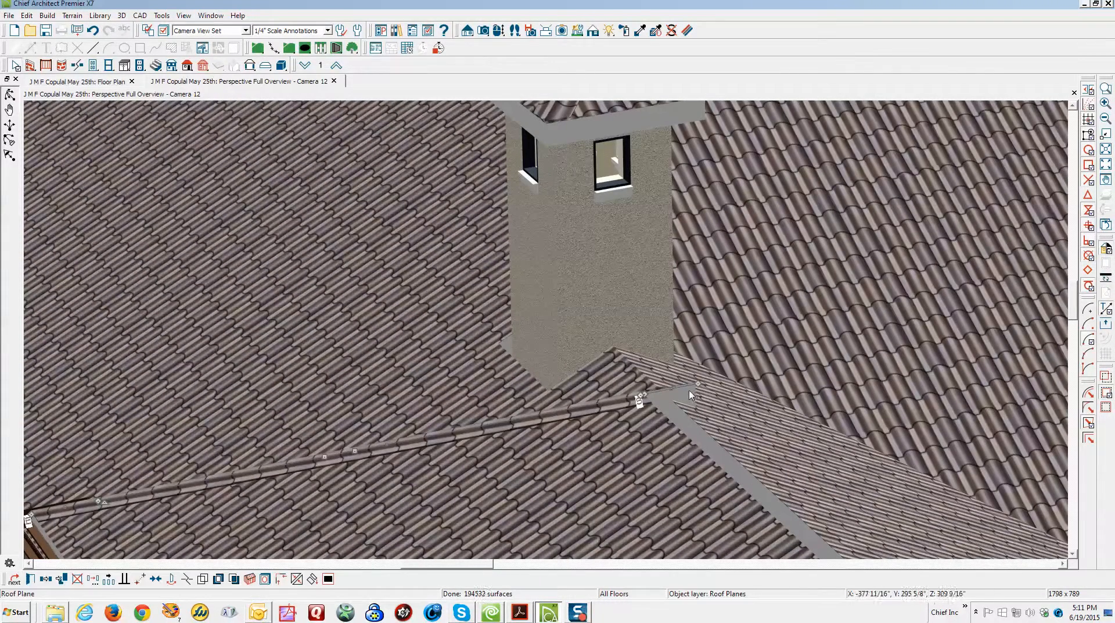
scroll(696, 401, "down", 5)
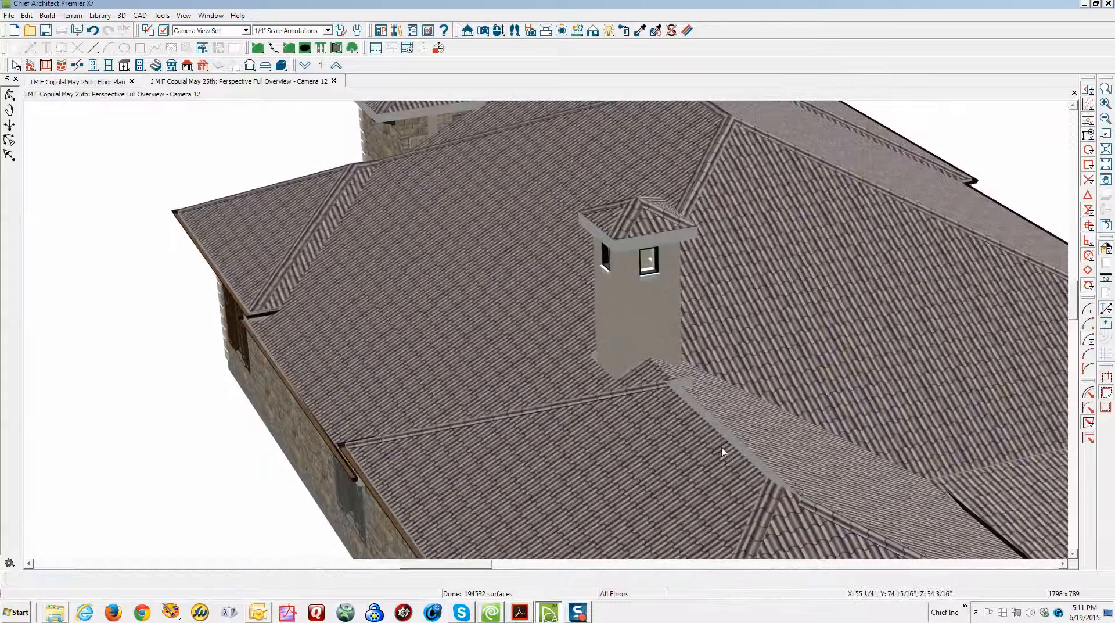
left_click(723, 451)
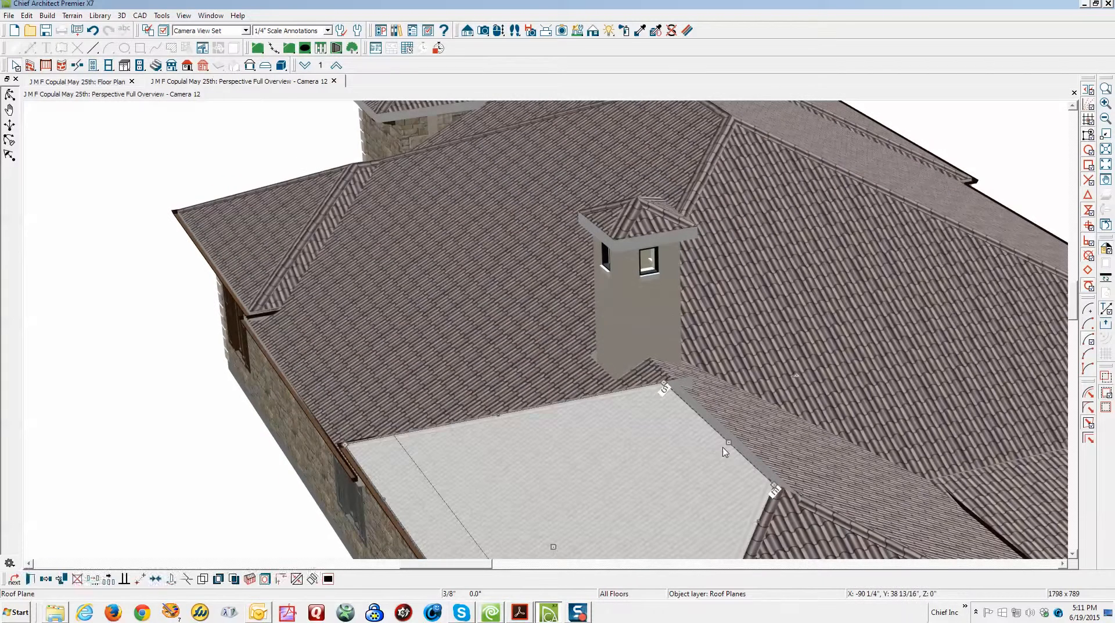
left_click(296, 579)
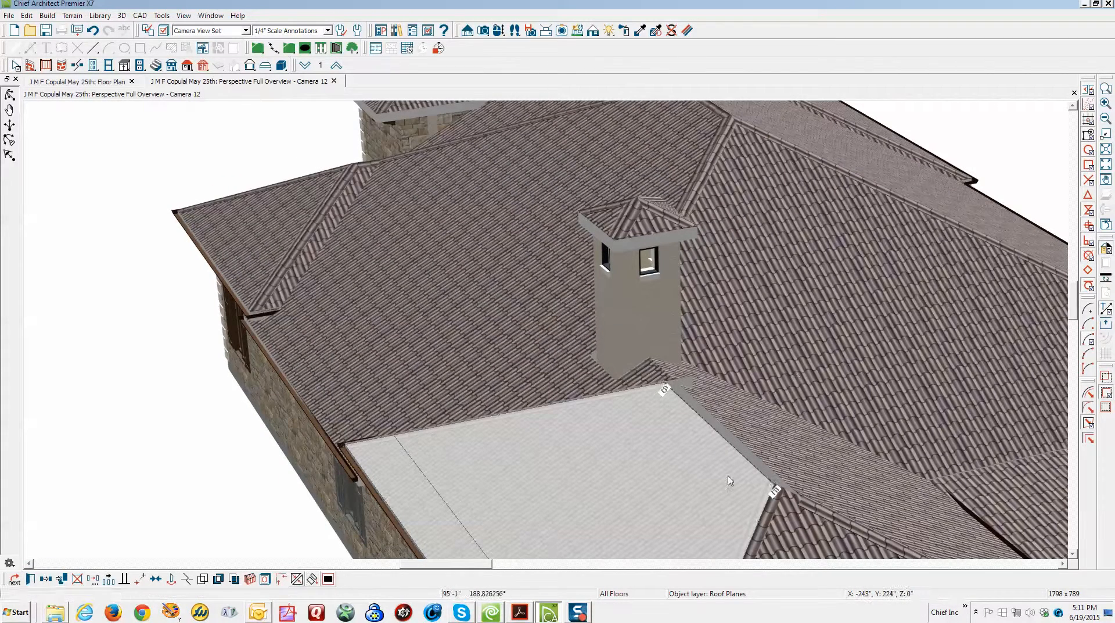
left_click(459, 537)
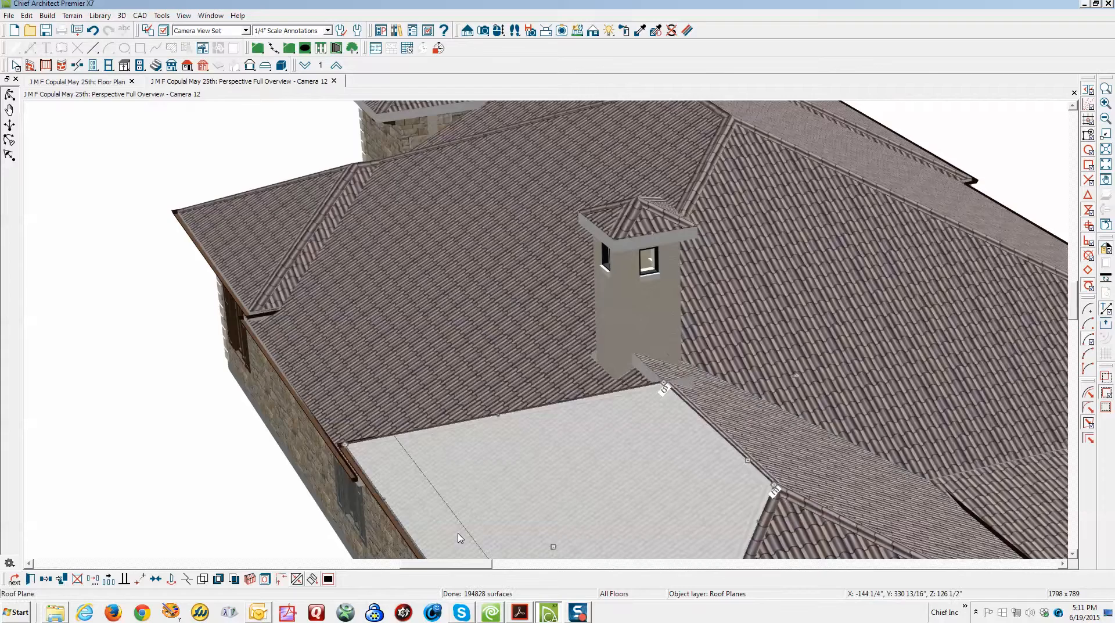
In the floor plan, pull the narrow slanted roof strip's short vertical end edge across to the yellow wall beside the toilet.
scroll(543, 405, "up", 8)
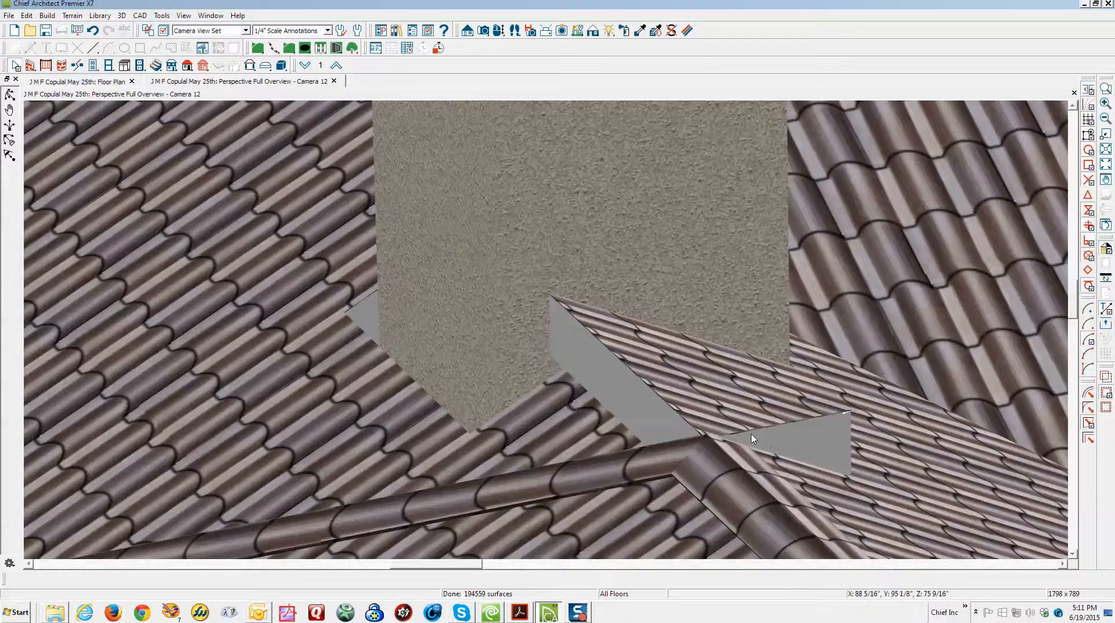
key("ctrl+Tab")
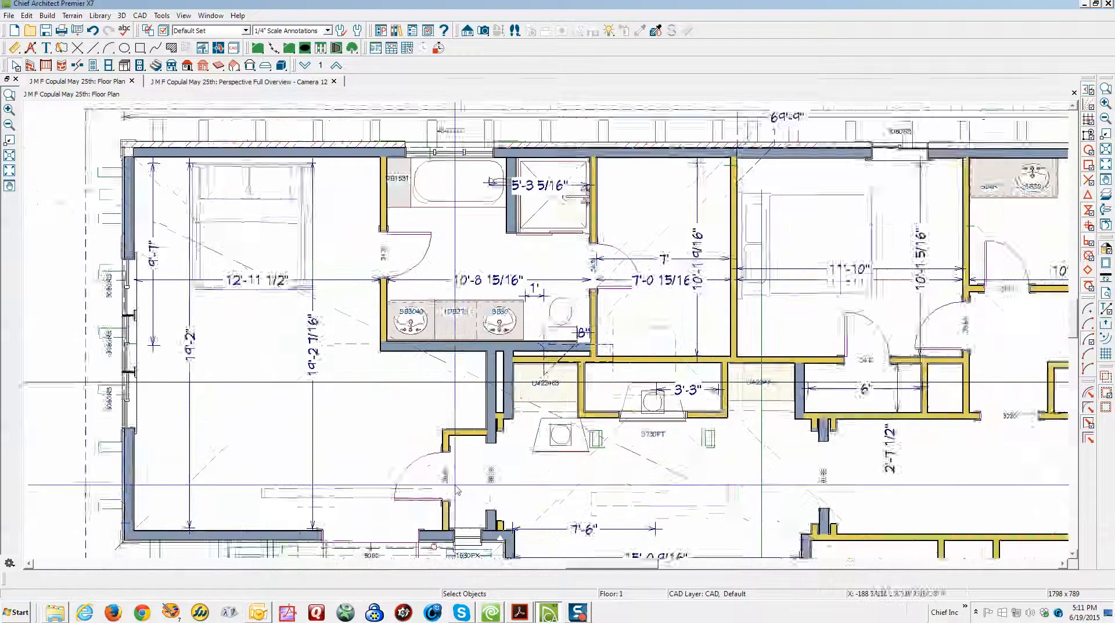
scroll(458, 485, "up", 2)
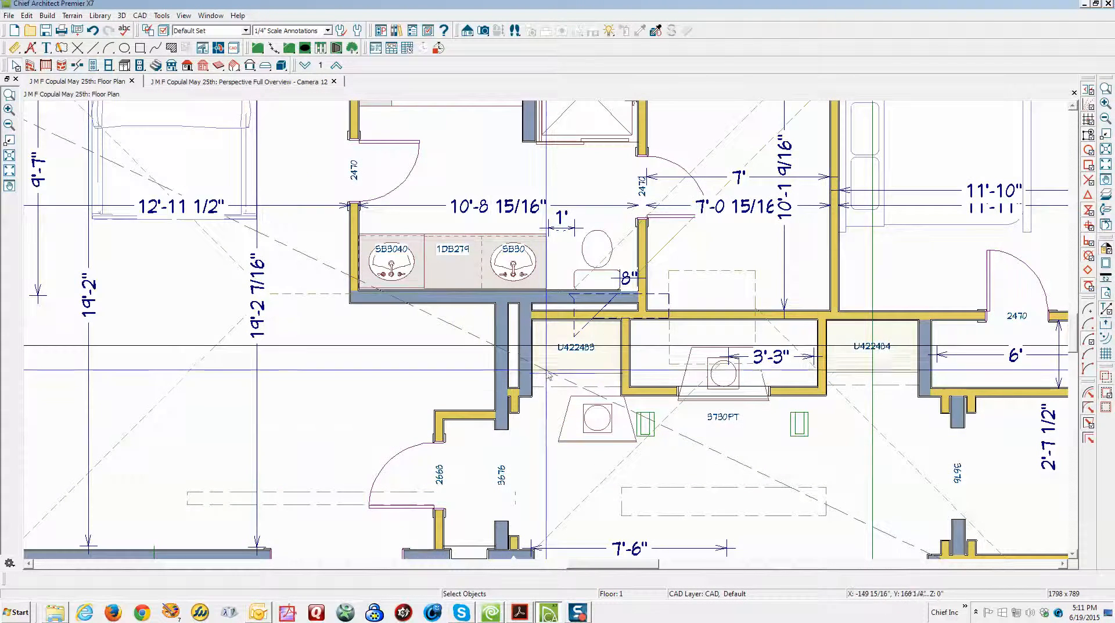
scroll(579, 317, "up", 1)
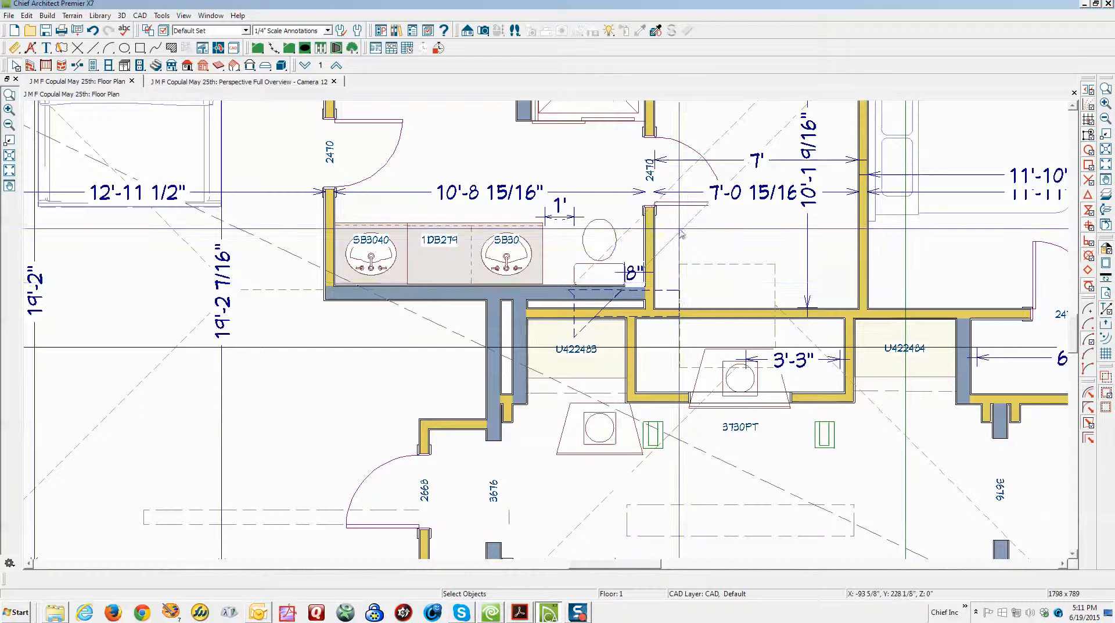
left_click(586, 322)
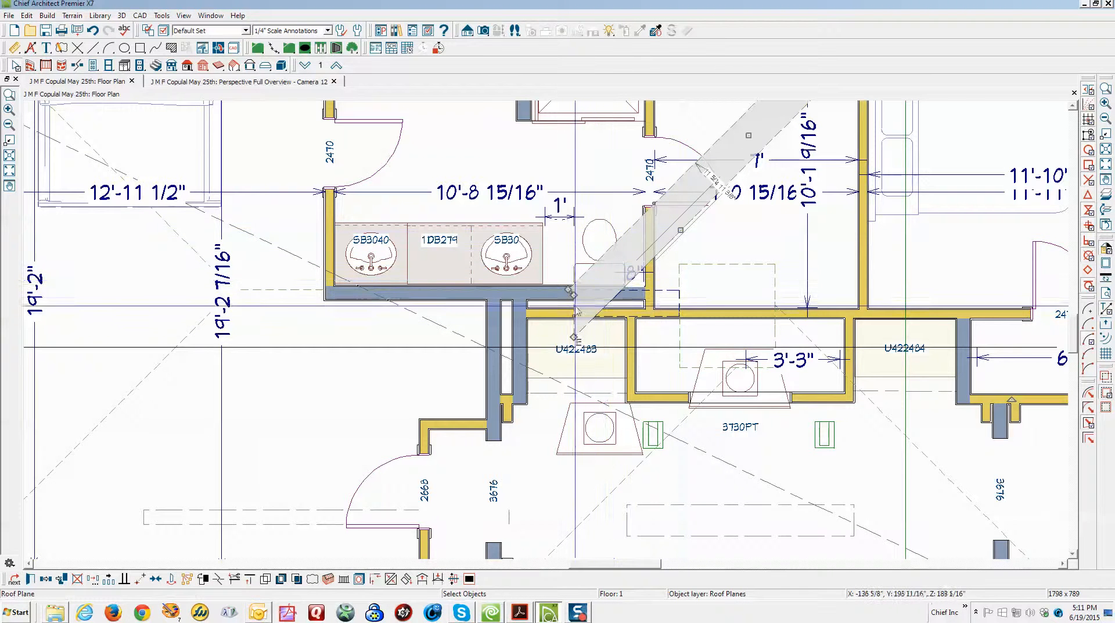
left_click_drag(574, 315, 654, 308)
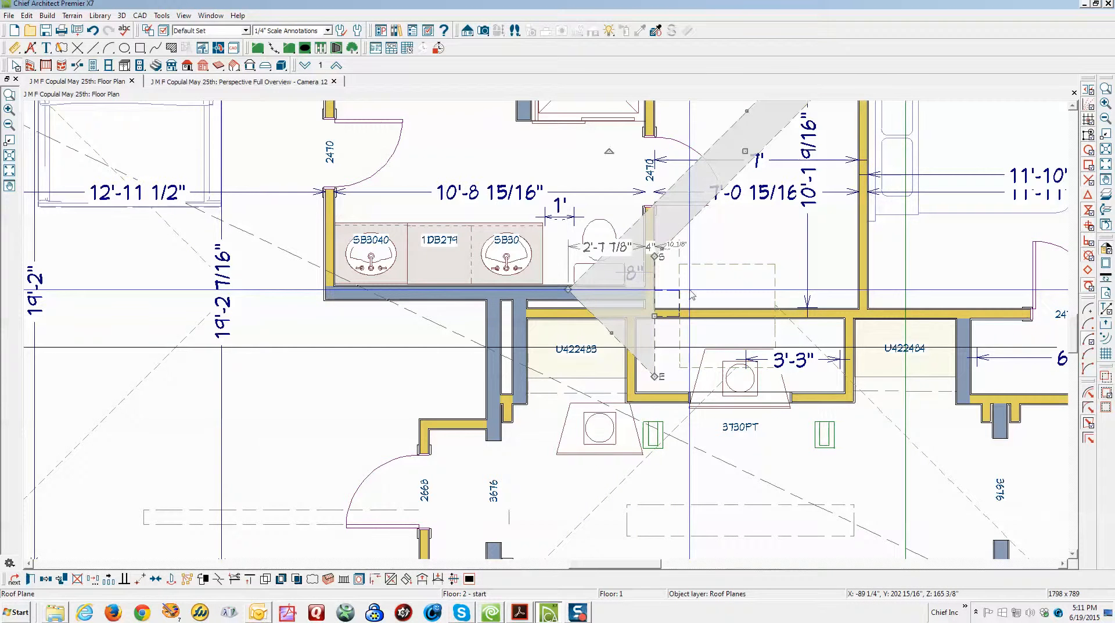
key("ctrl+Tab")
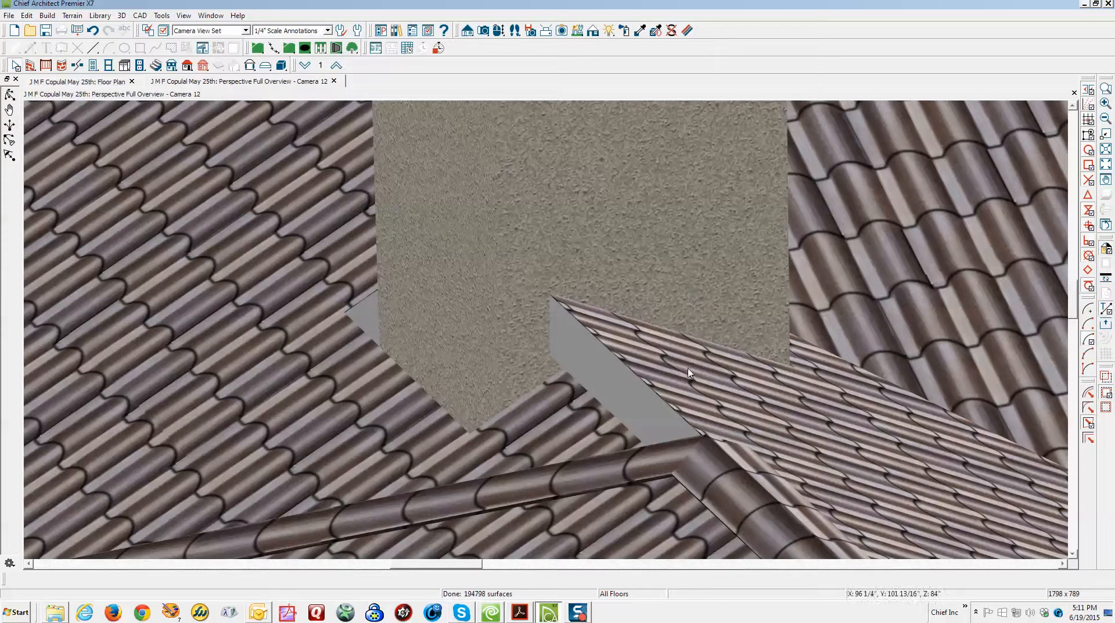
In the perspective camera view, break the overhanging roof plane's slanted edge at the ridge corner and pull the section beside the chimney back.
left_click(701, 412)
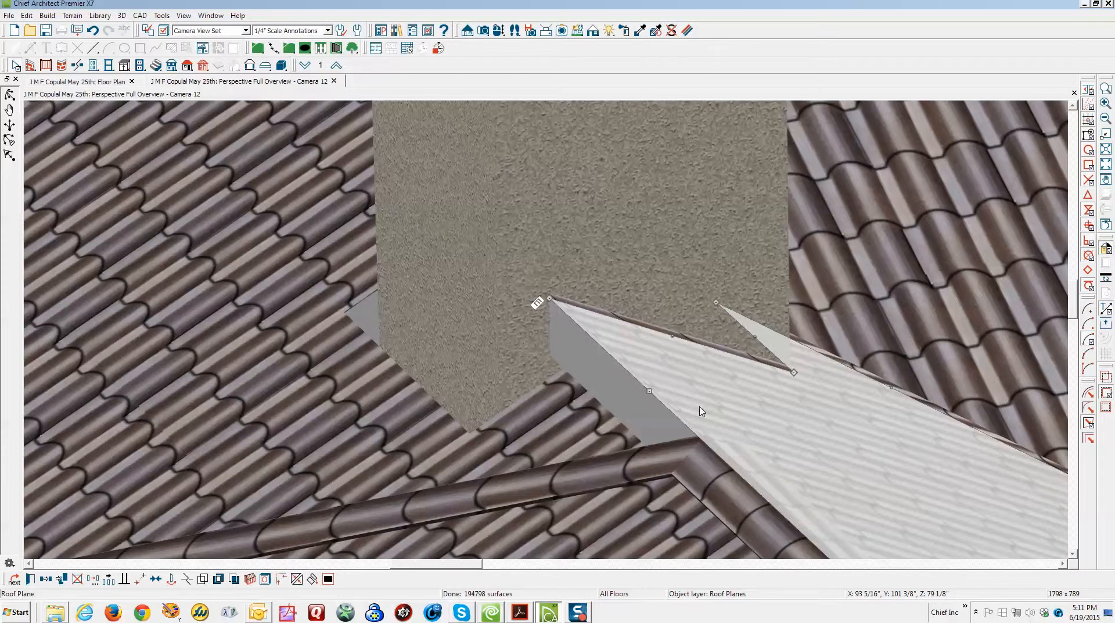
left_click(187, 579)
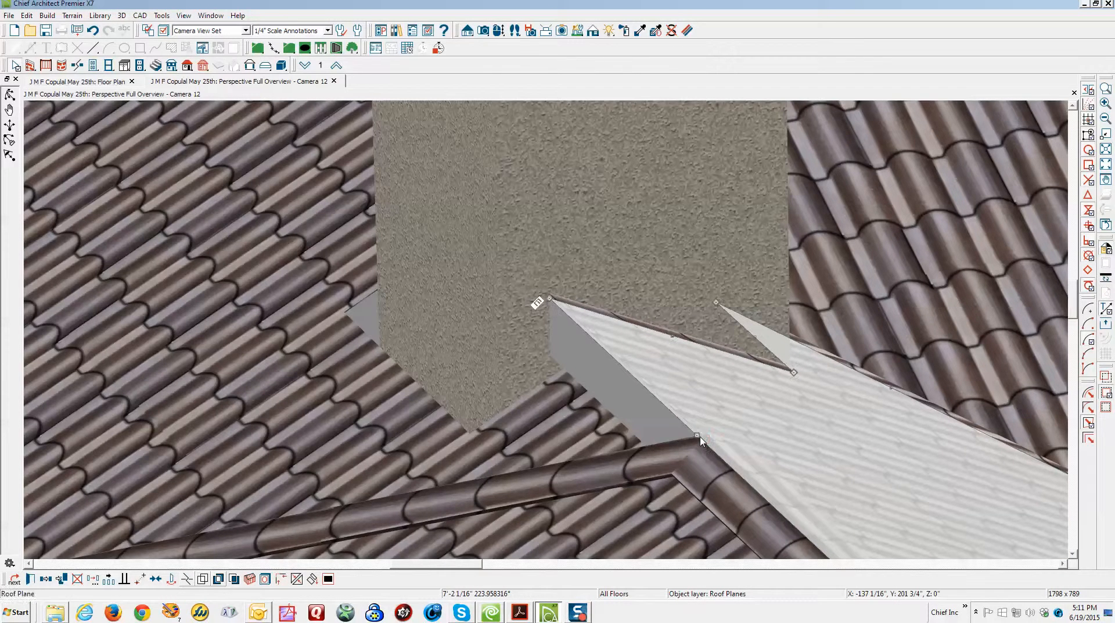
left_click(668, 401)
left_click(187, 580)
left_click(187, 579)
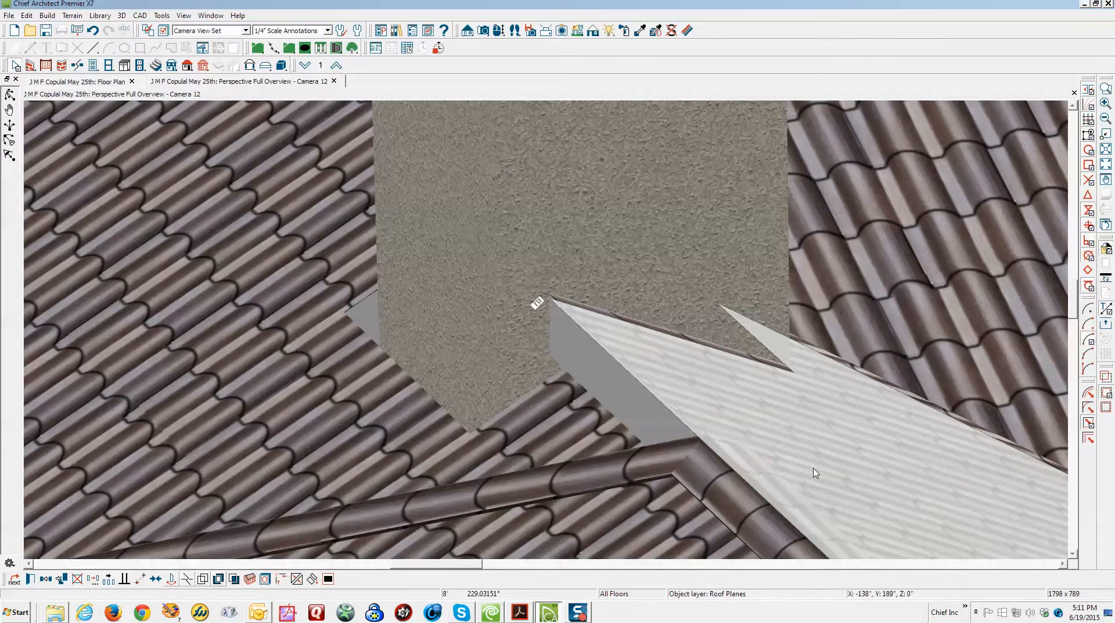
left_click(697, 443)
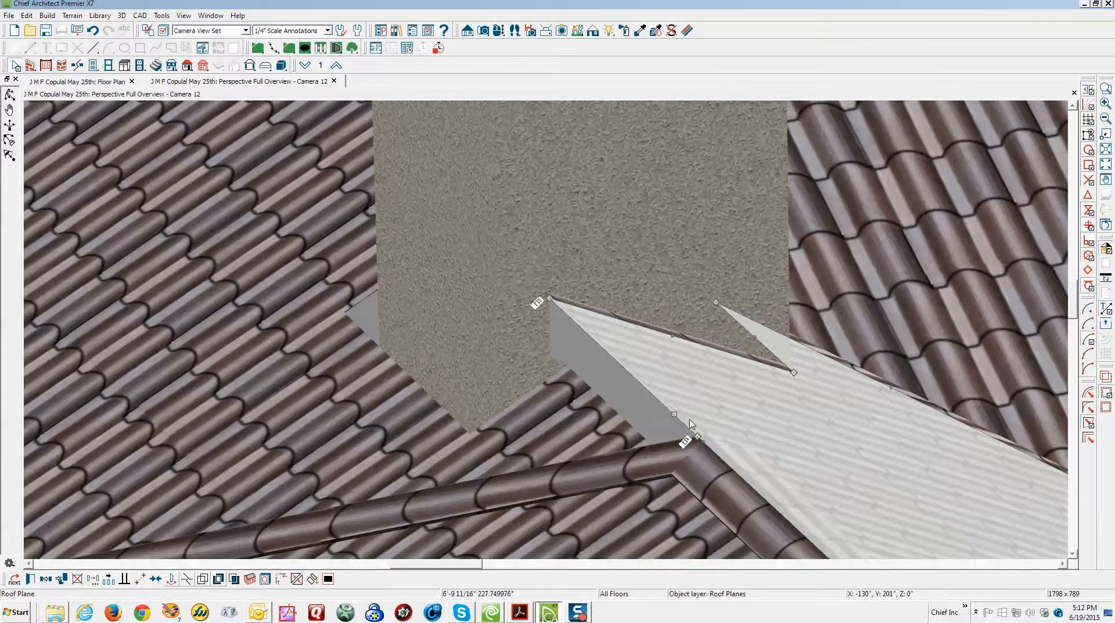
left_click_drag(690, 423, 697, 408)
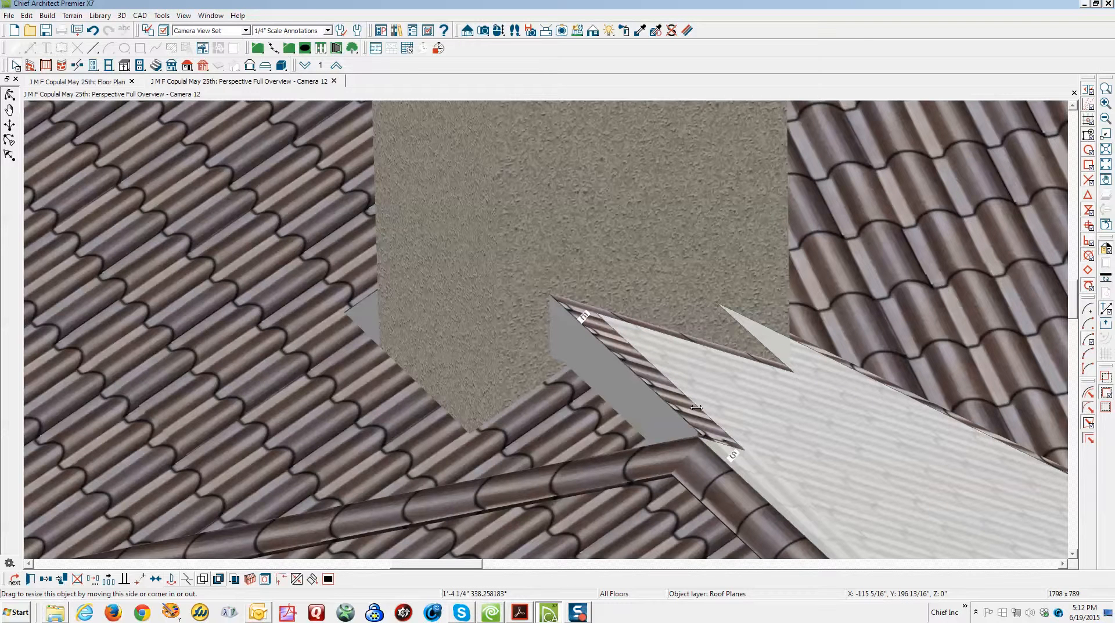
left_click_drag(696, 408, 694, 409)
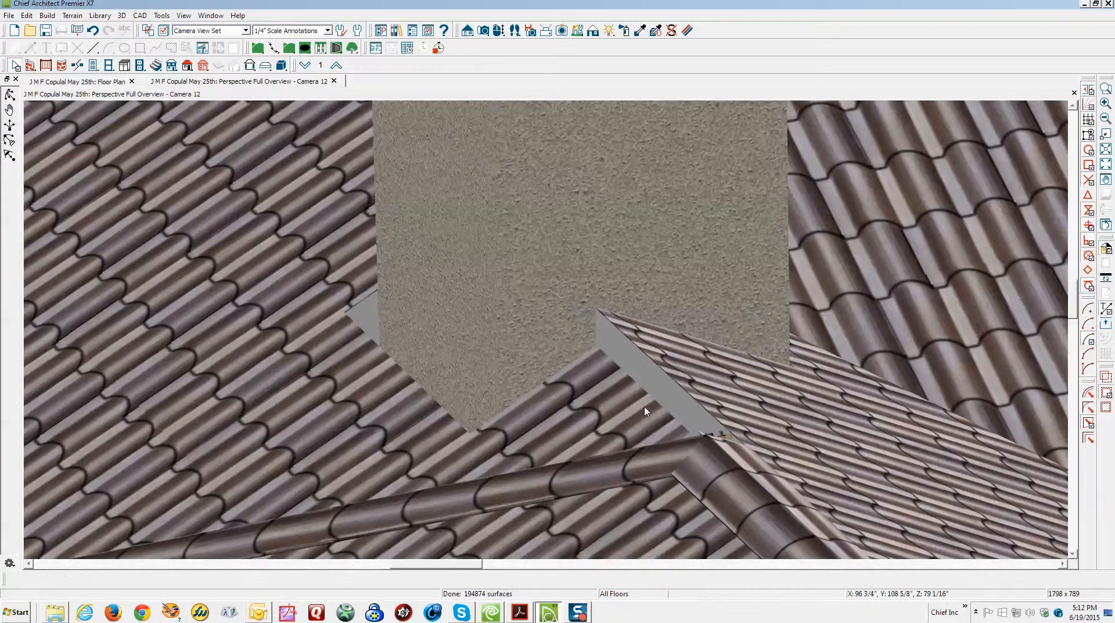
Join the large roof plane around the chimney base to the adjoining plane along the slanted gap above the ridge corner.
left_click(650, 410)
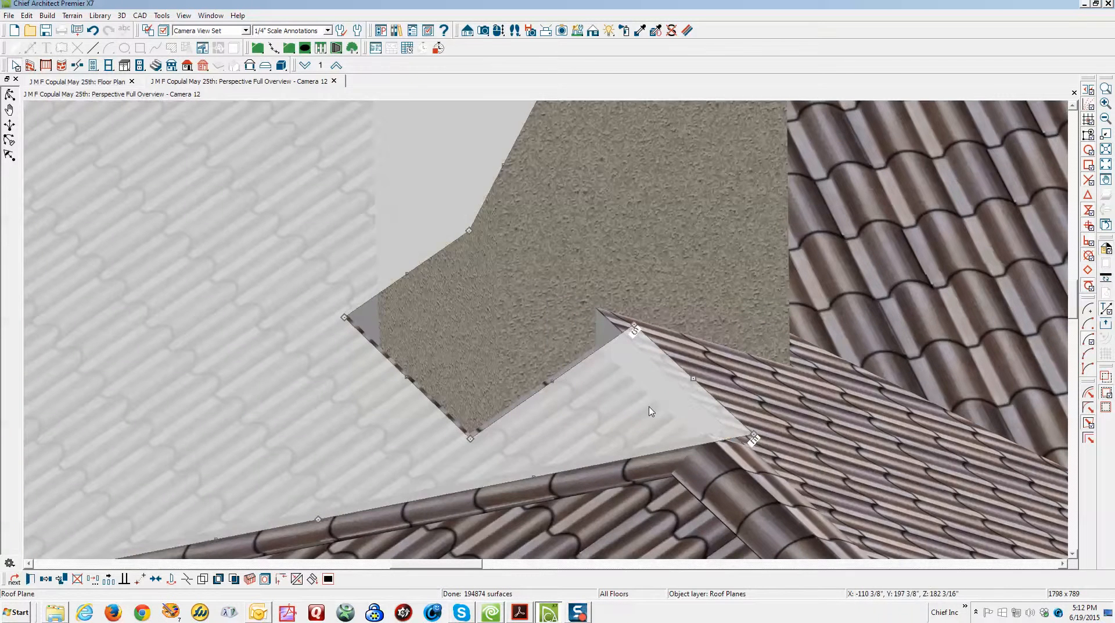
left_click(281, 578)
left_click(682, 404)
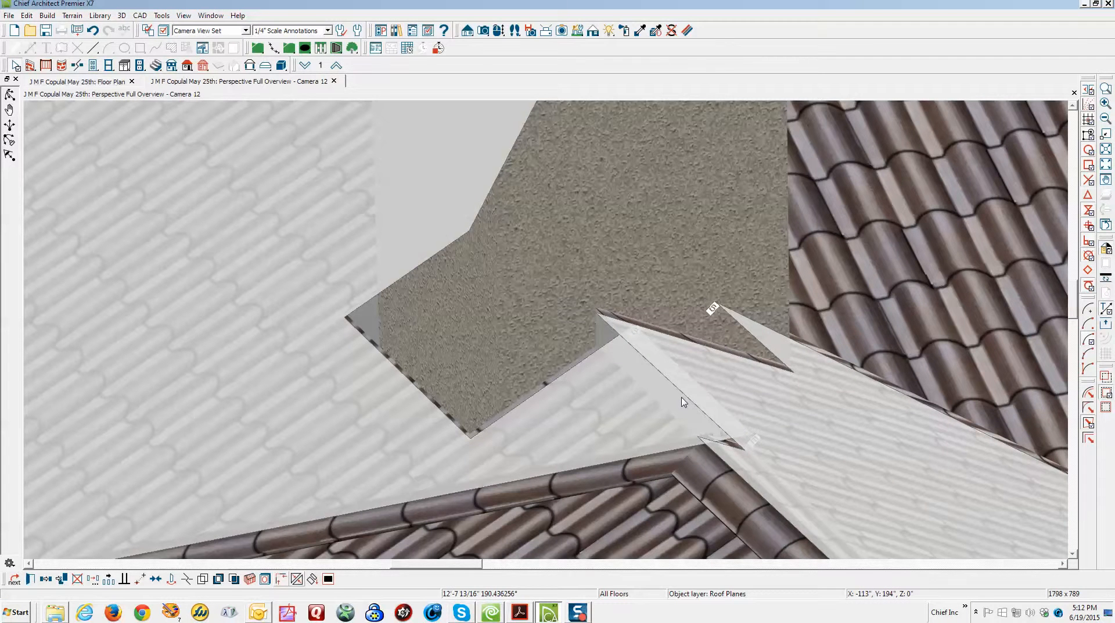
left_click(683, 401)
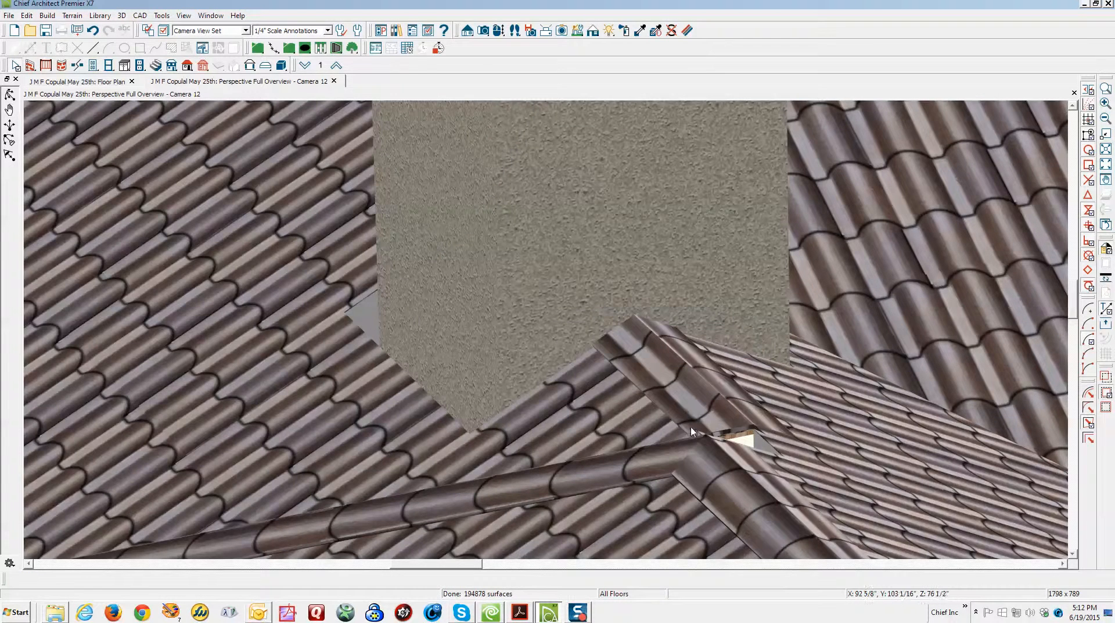
From the opposite side of the chimney, join the roof plane behind it to the narrow roof plane at the triangular gap by the ridge end.
scroll(691, 427, "down", 4)
key("ctrl+Tab")
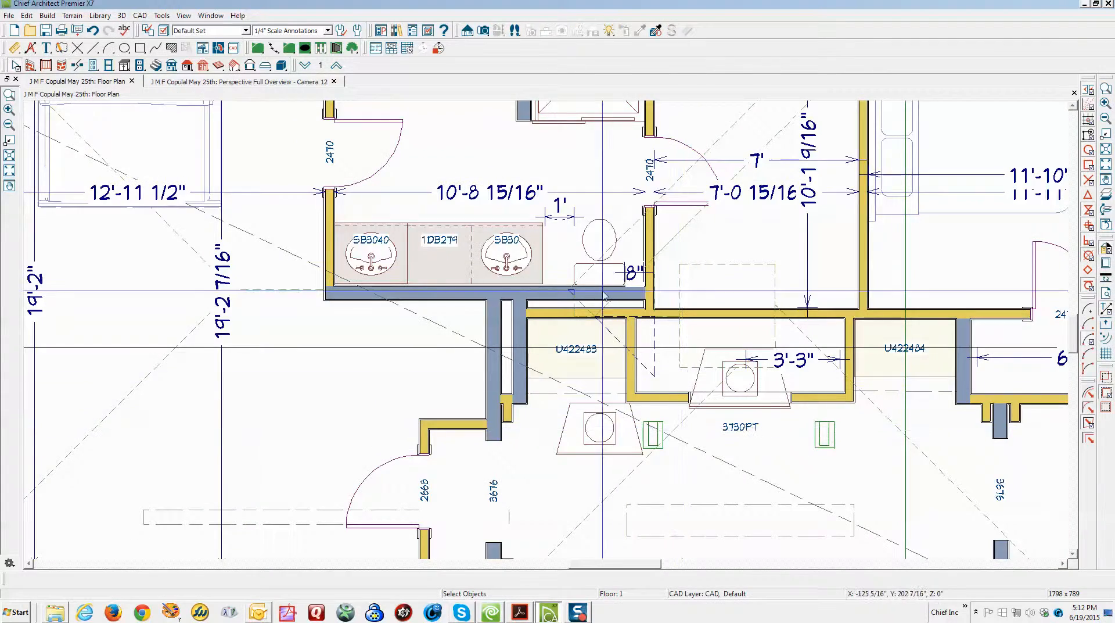
key("ctrl+Tab")
scroll(634, 290, "down", 5)
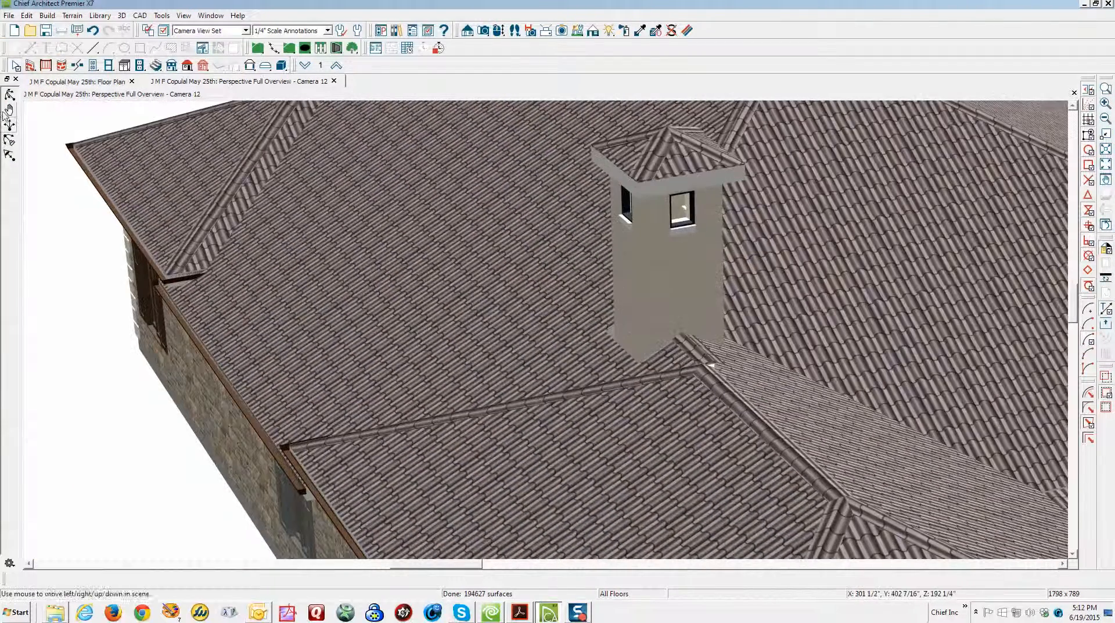
left_click(8, 95)
left_click_drag(129, 238, 244, 237)
scroll(246, 241, "down", 3)
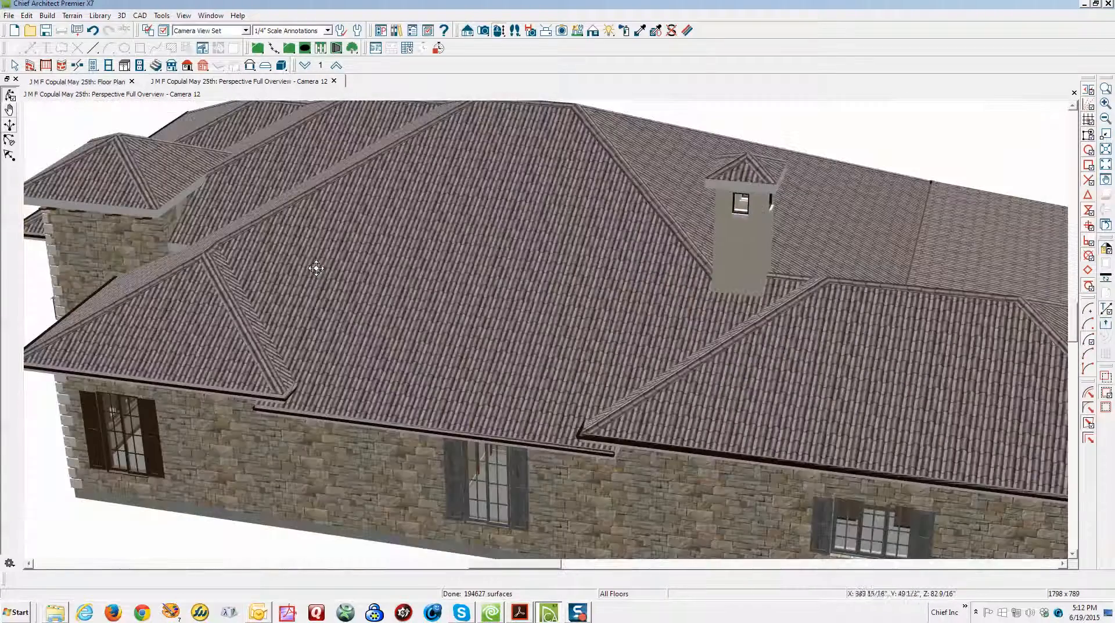
left_click_drag(496, 254, 571, 310)
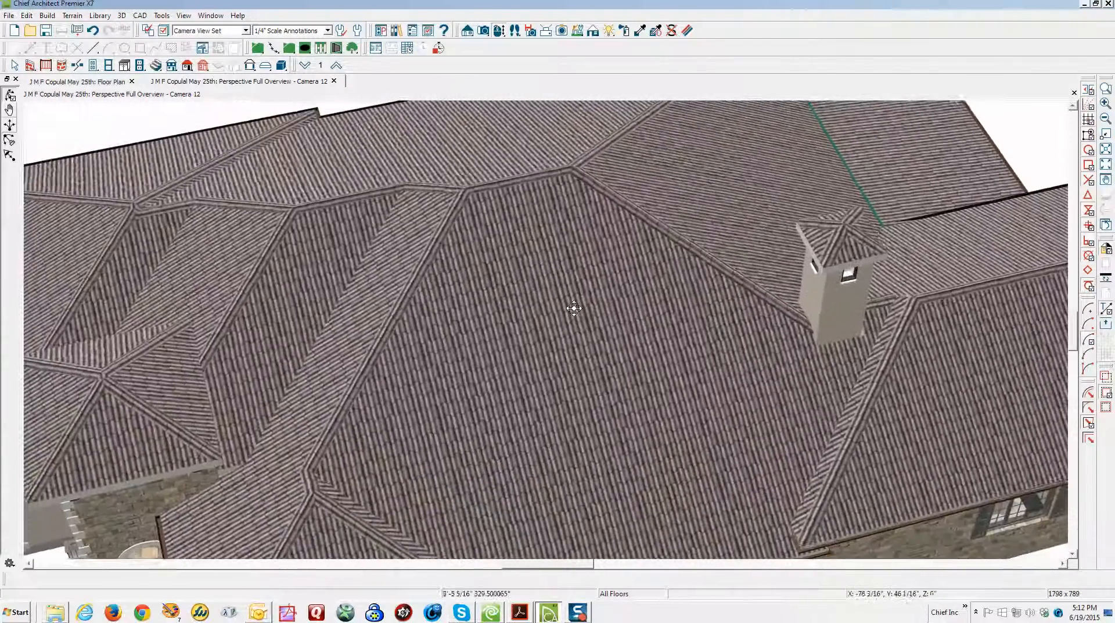
scroll(928, 292, "up", 1)
scroll(928, 292, "up", 5)
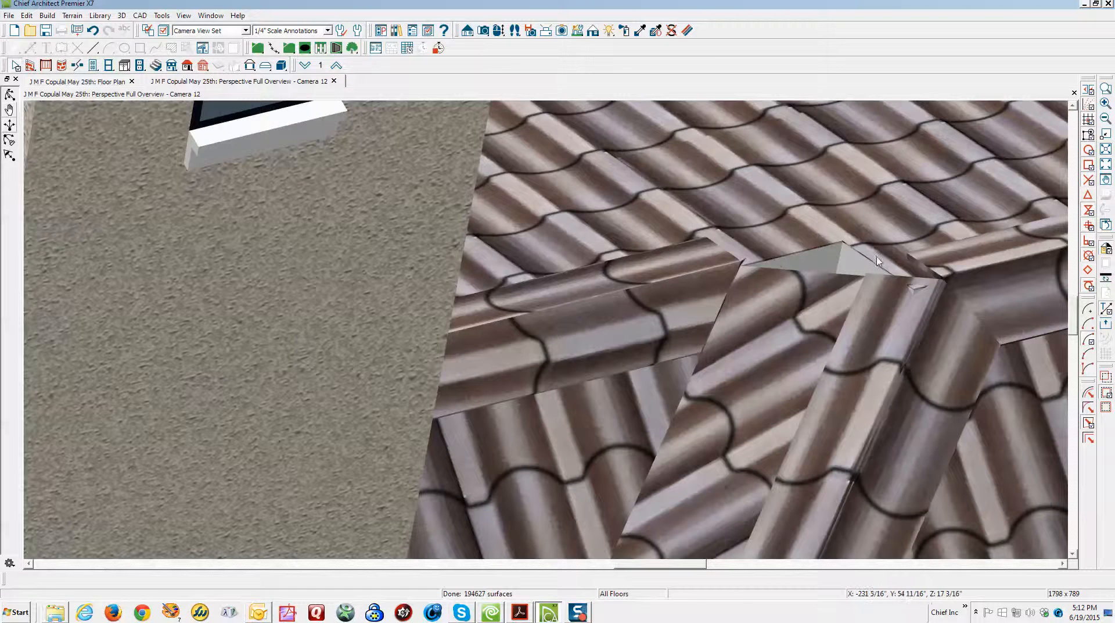
left_click(878, 263)
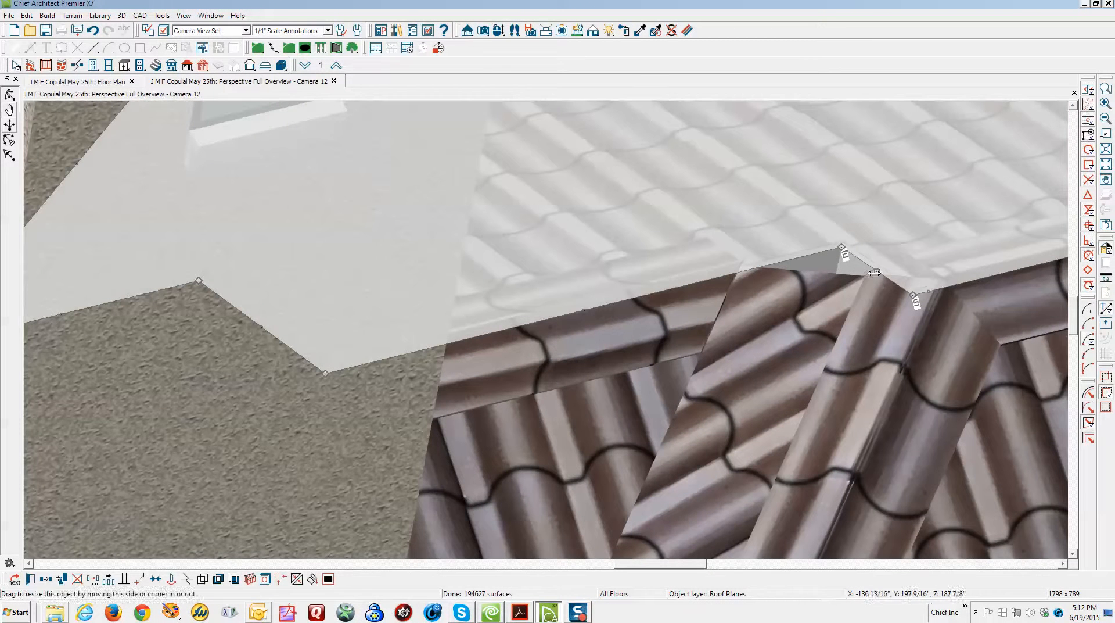
left_click(297, 579)
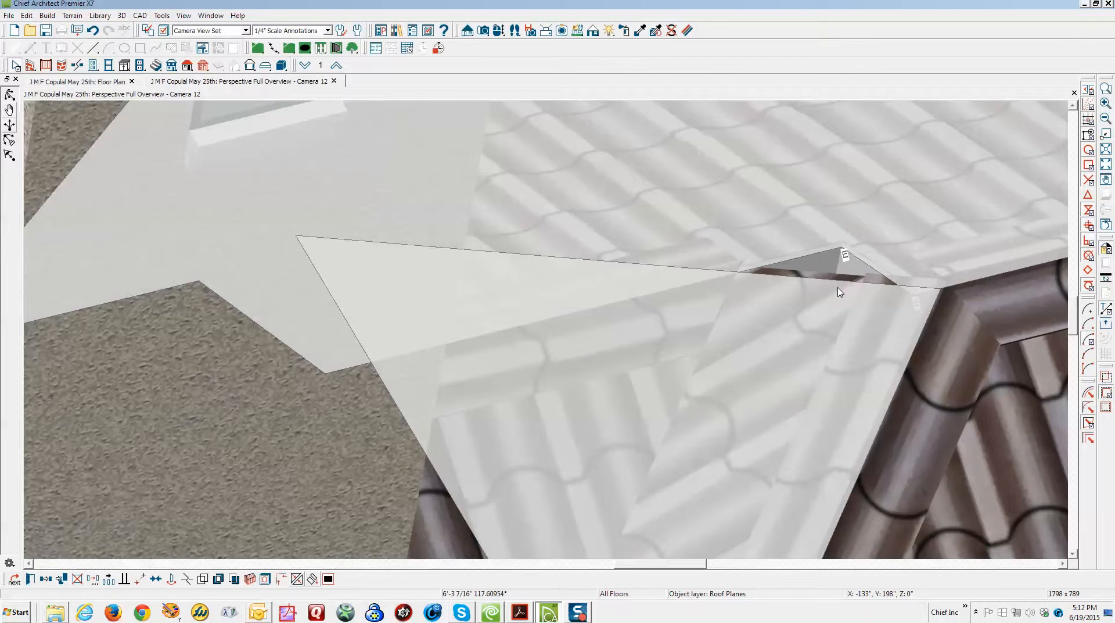
left_click(838, 292)
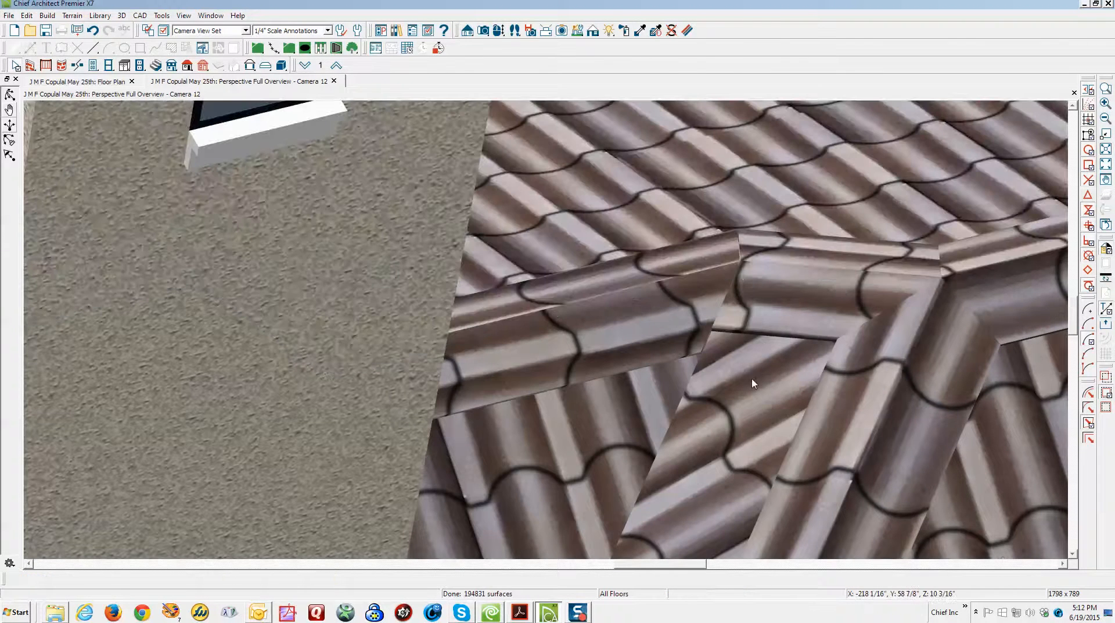
Pull the narrow roof plane's corner out of the chimney and back to the short ridge end beside the hip.
left_click(753, 382)
scroll(745, 317, "down", 5)
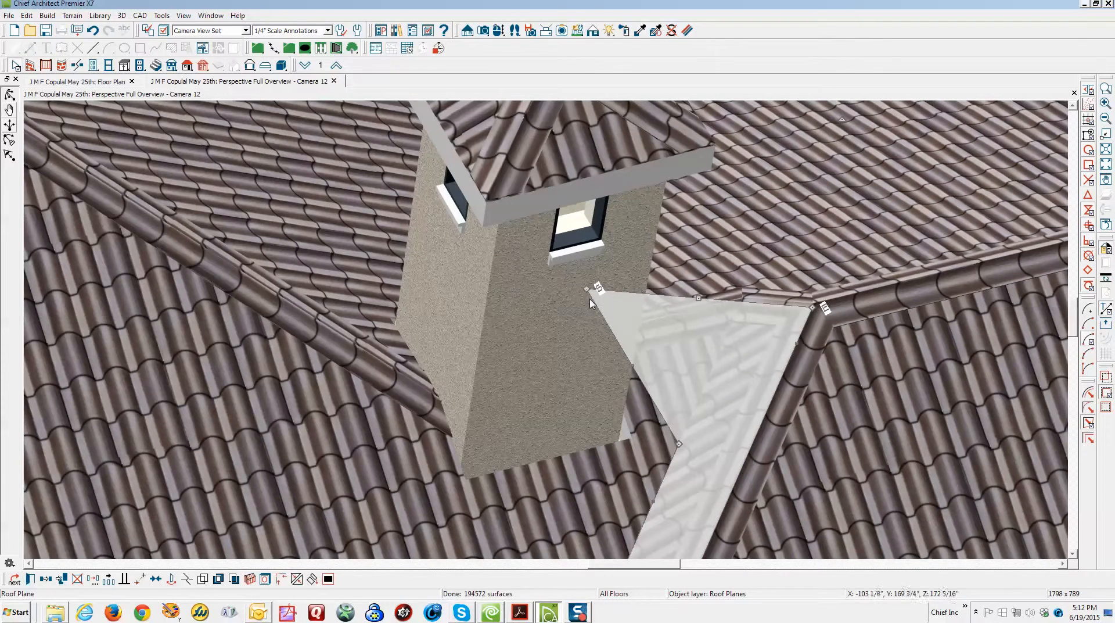
left_click_drag(586, 300, 738, 300)
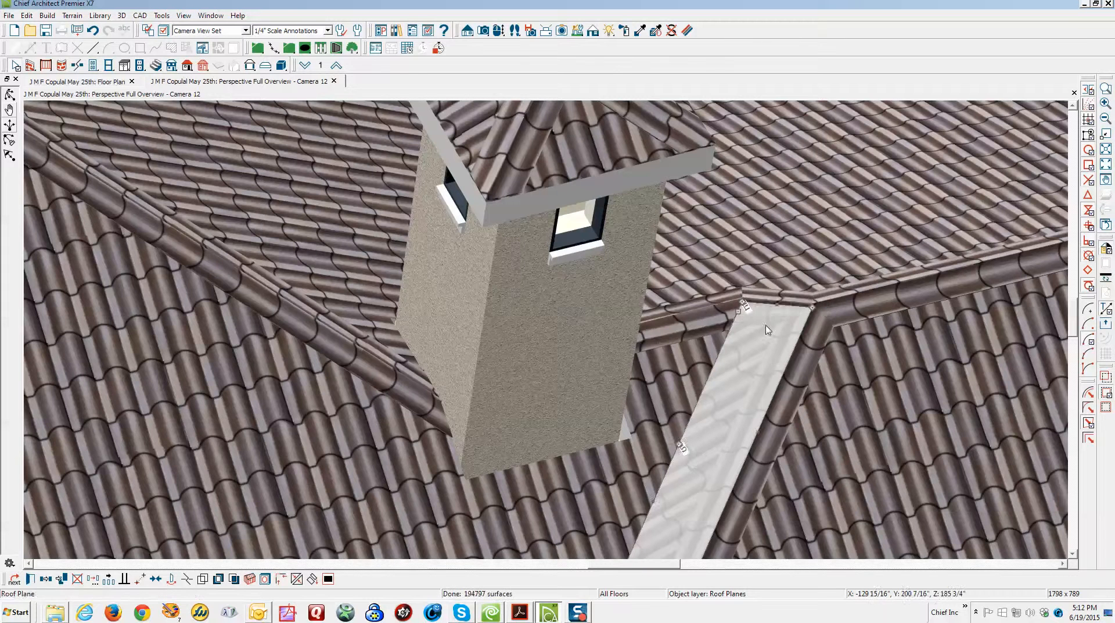
Join the large roof plane in front of the chimney to the narrow roof plane along their shared slanted edge.
left_click(702, 387)
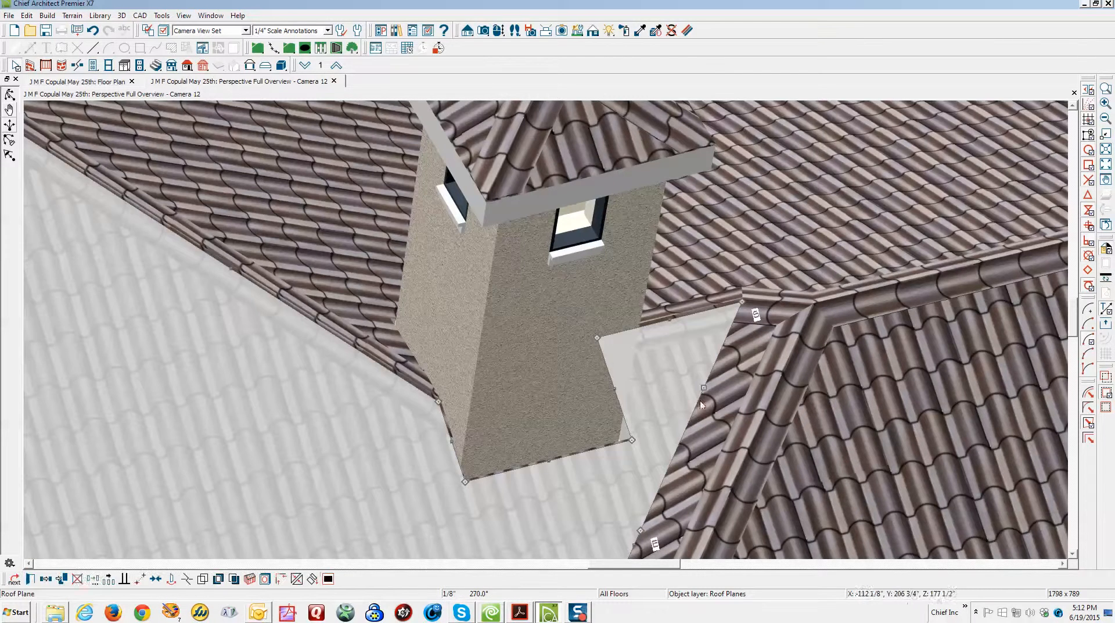
left_click(297, 578)
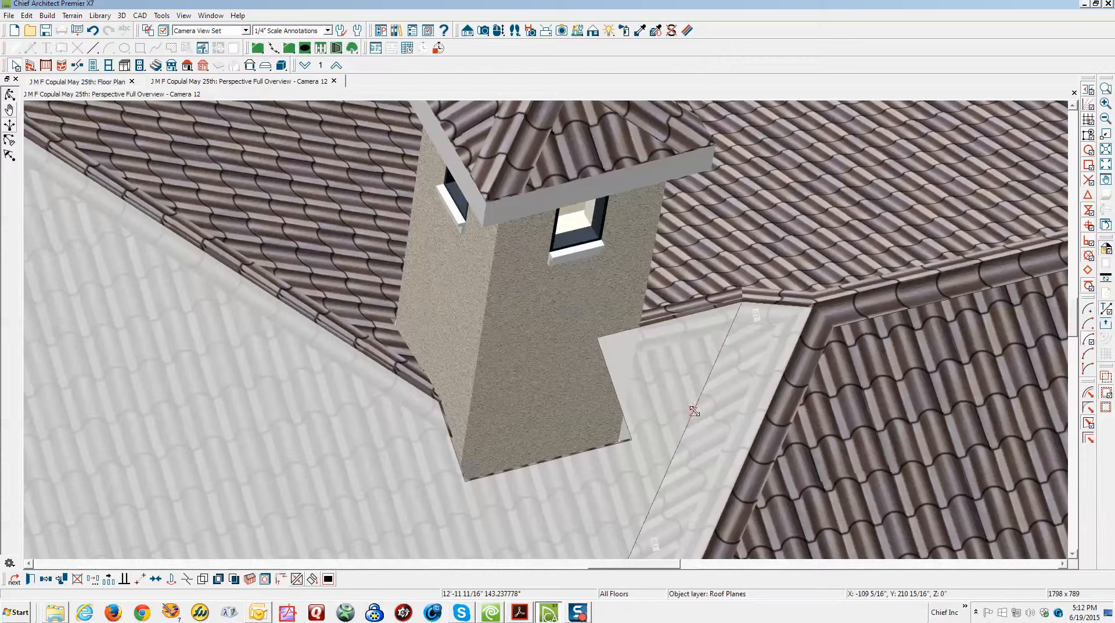
left_click(465, 384)
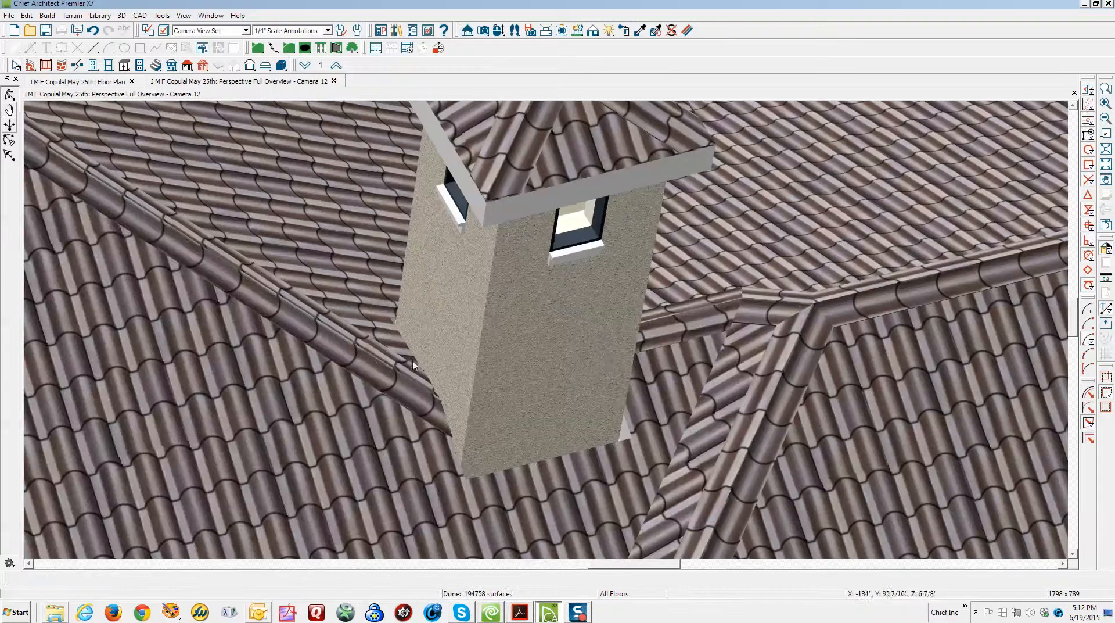
Join the low-slope patio roof plane to the adjoining main roof plane along the green edge behind the chimney.
scroll(606, 261, "down", 8)
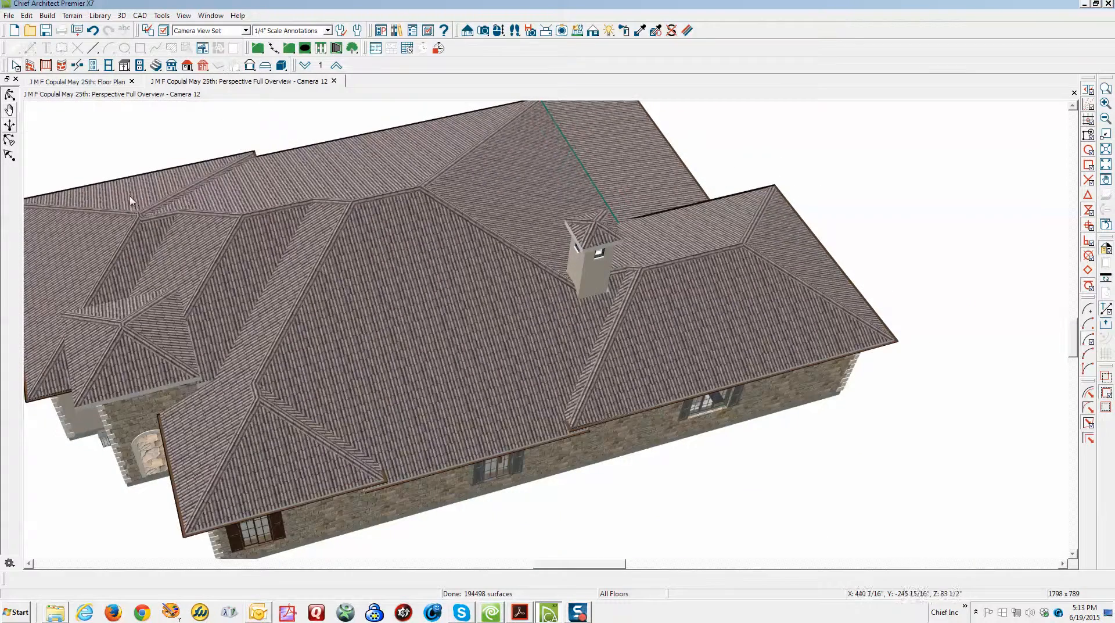
scroll(575, 165, "up", 6)
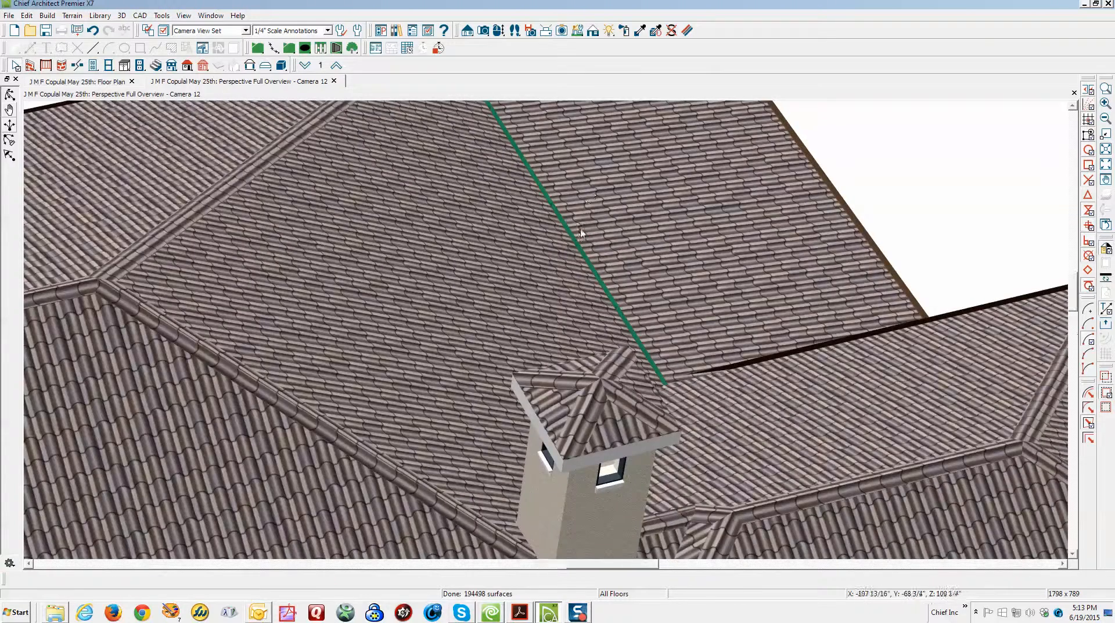
left_click(581, 233)
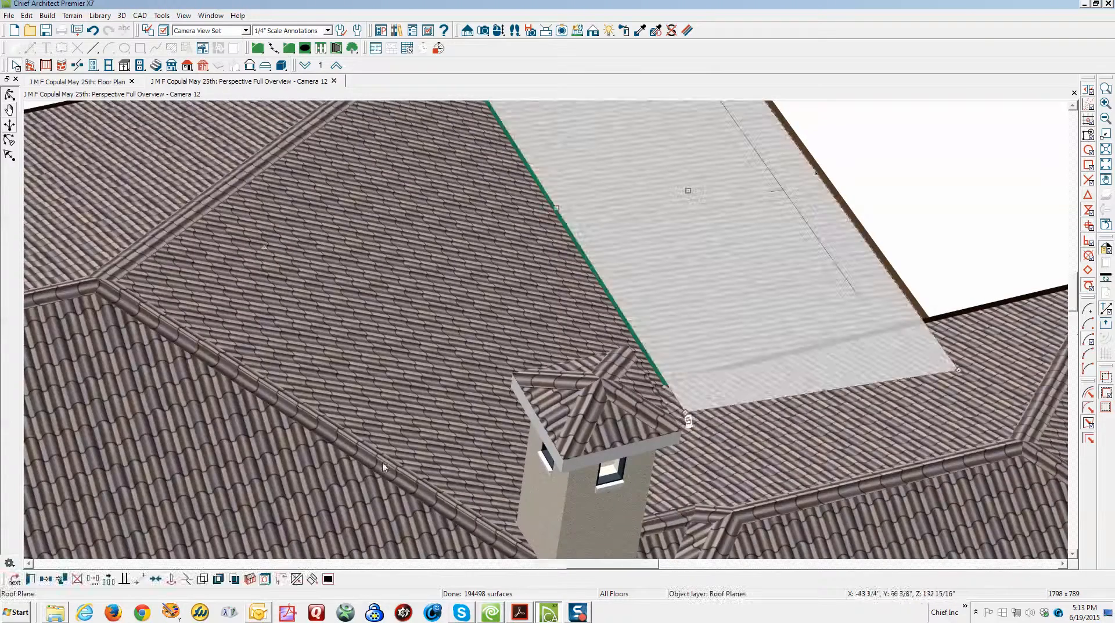
left_click(297, 578)
left_click(574, 281)
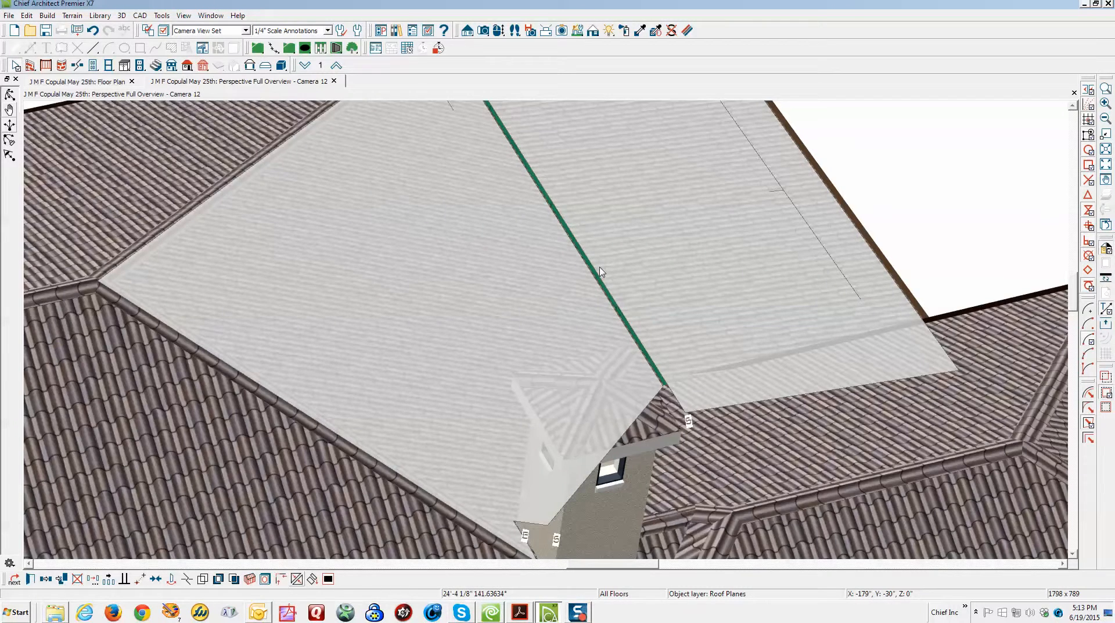
scroll(601, 271, "down", 10)
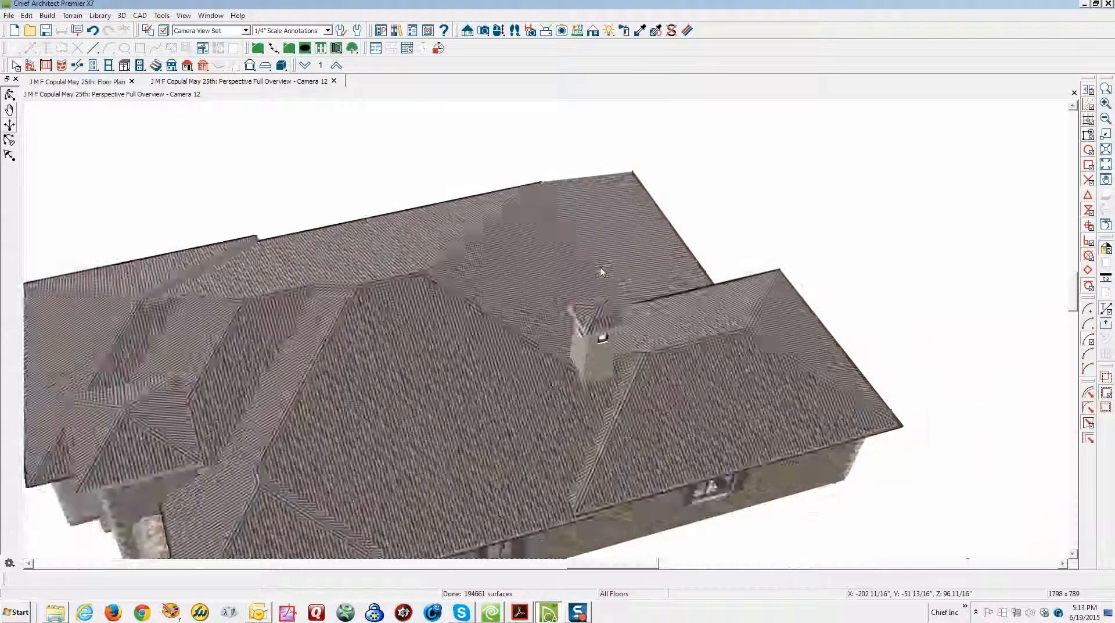
scroll(601, 271, "down", 3)
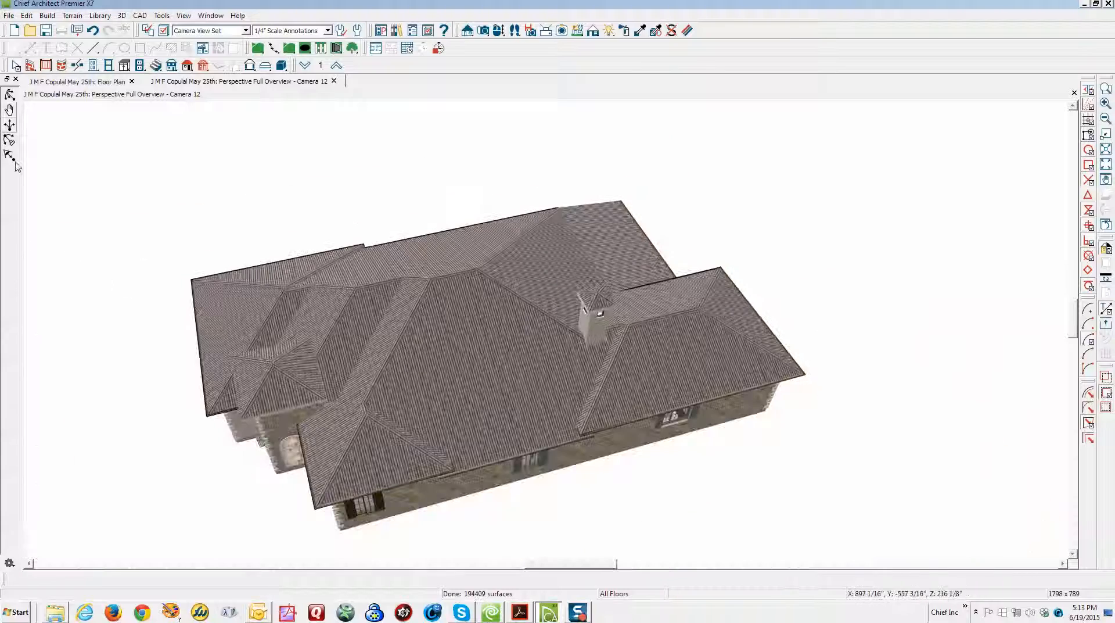
Examine the low-slope patio roof and its junctions with the surrounding roof planes from the patio side.
left_click(10, 94)
left_click_drag(443, 304, 107, 229)
left_click_drag(333, 440, 251, 403)
scroll(330, 309, "up", 2)
scroll(329, 309, "up", 4)
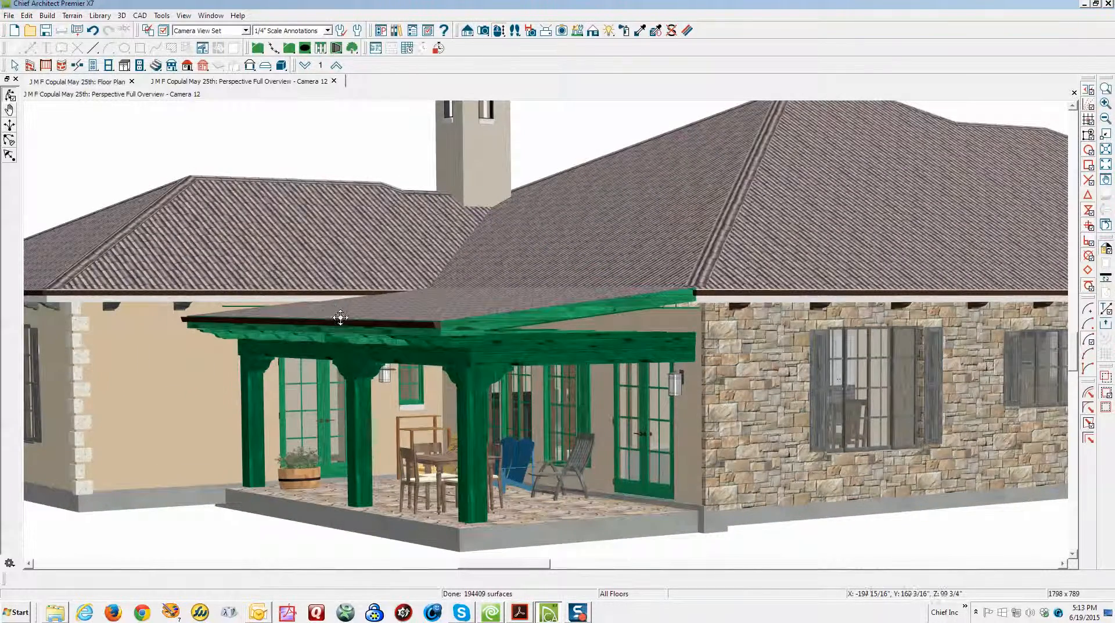
left_click_drag(340, 317, 344, 326)
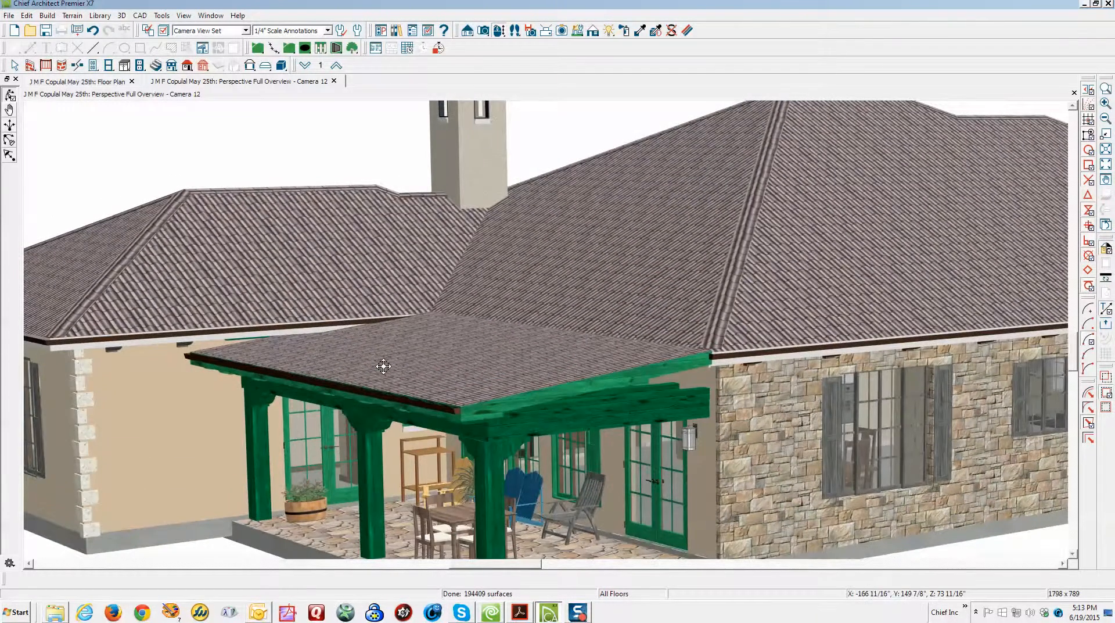
scroll(460, 380, "down", 5)
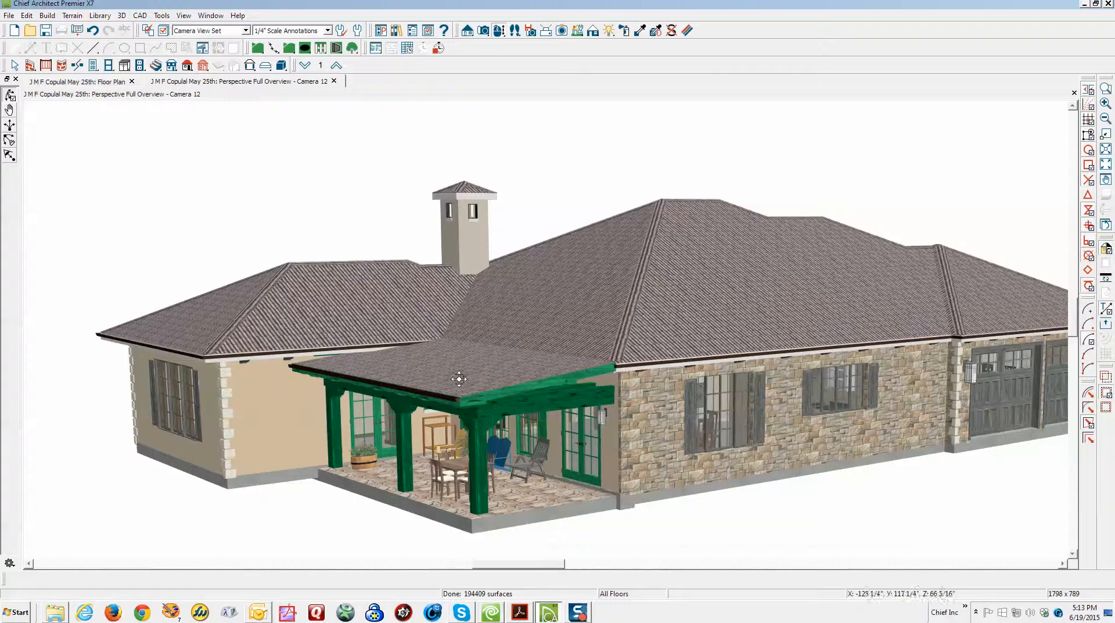
Move the roof plane's cutout edge beside the chimney base inward toward the chimney to narrow the open gap.
left_click_drag(511, 395, 670, 443)
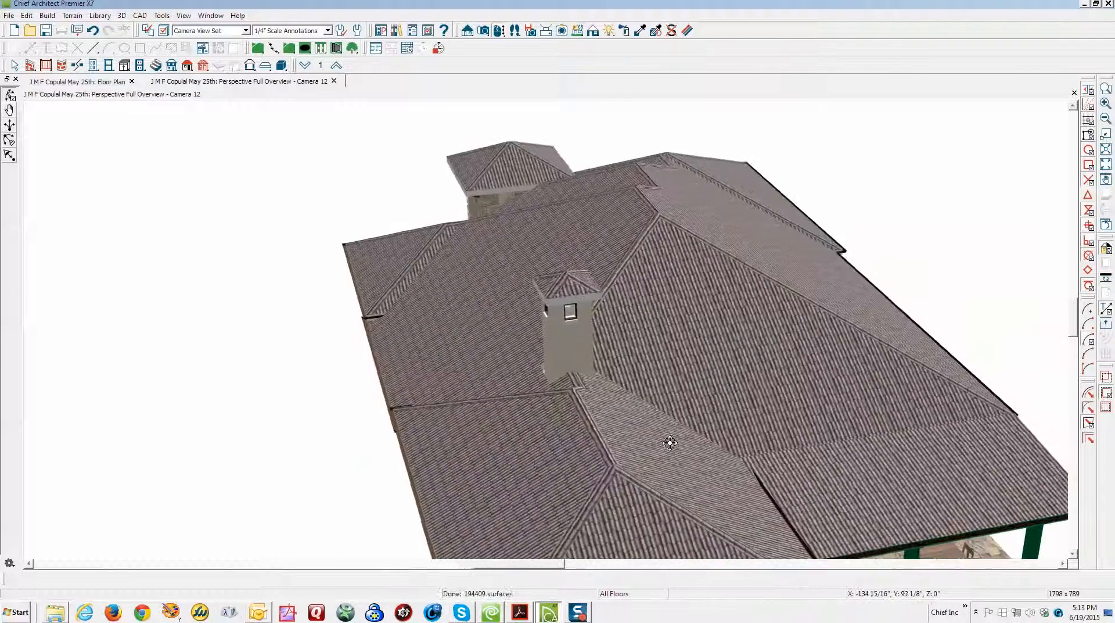
scroll(537, 356, "up", 10)
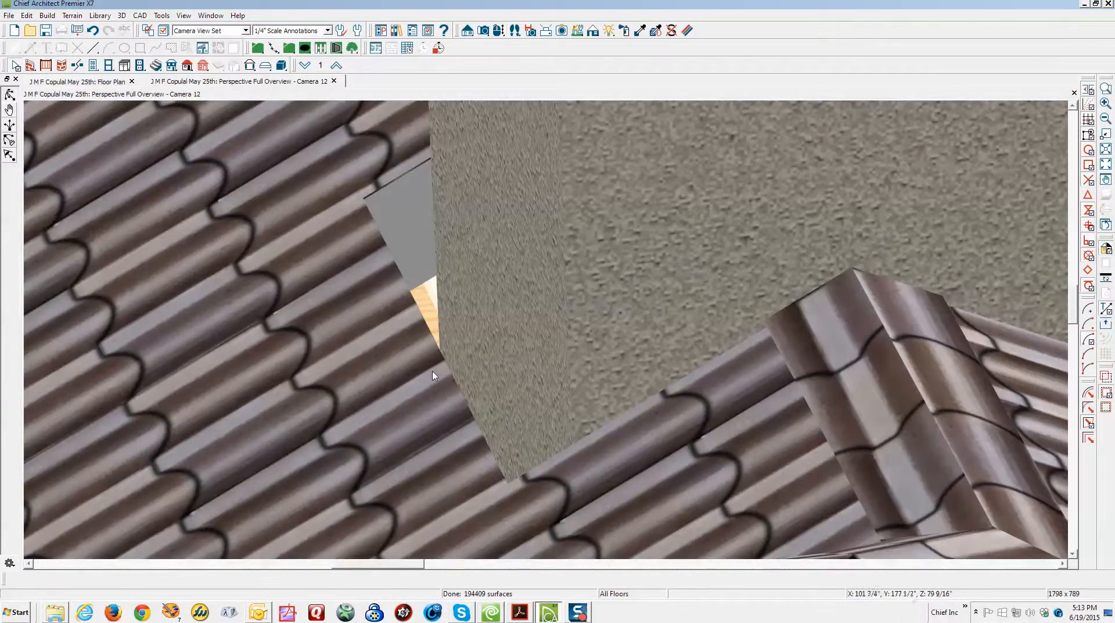
left_click(432, 376)
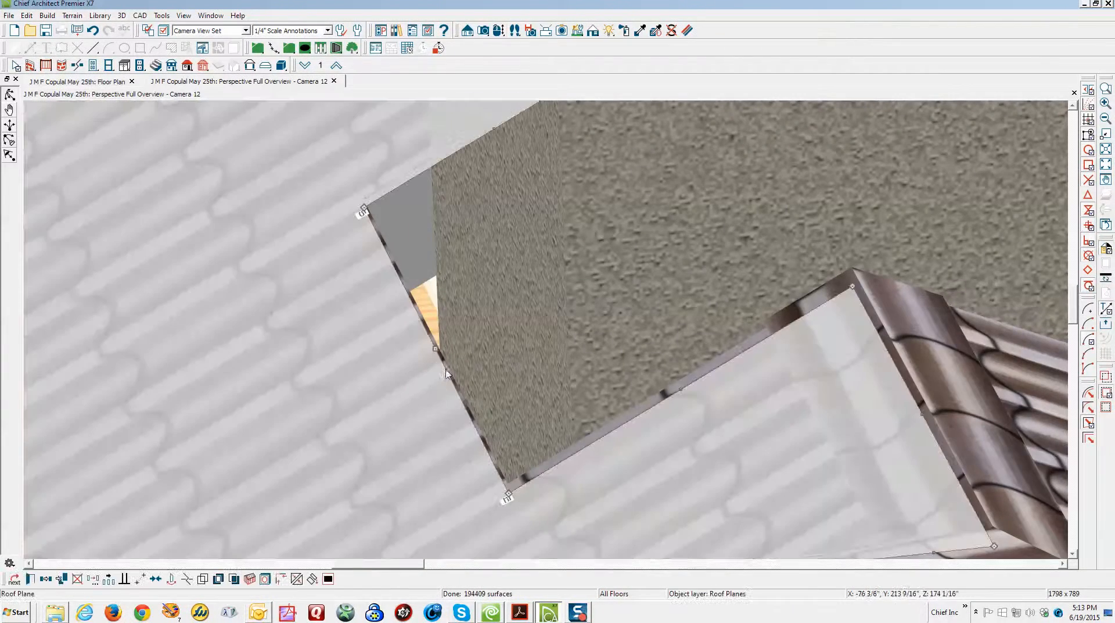
left_click_drag(435, 347, 461, 355)
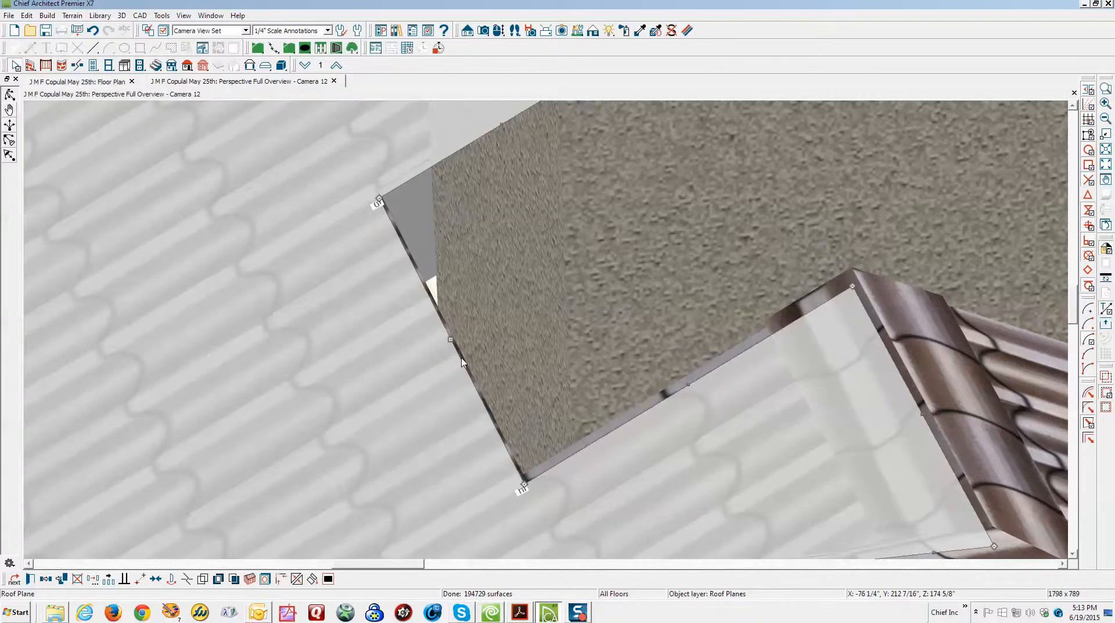
key("Escape")
Pull the adjacent edge of the roof plane's cutout toward the chimney to reduce the sliver at its lower corner.
scroll(464, 351, "down", 6)
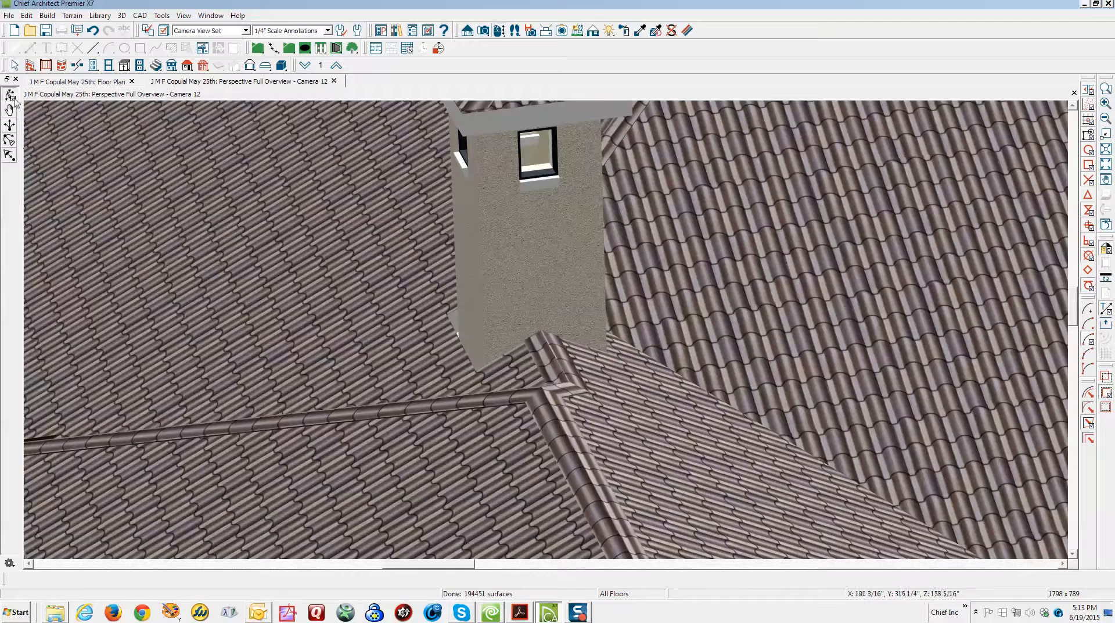
left_click_drag(242, 320, 299, 306)
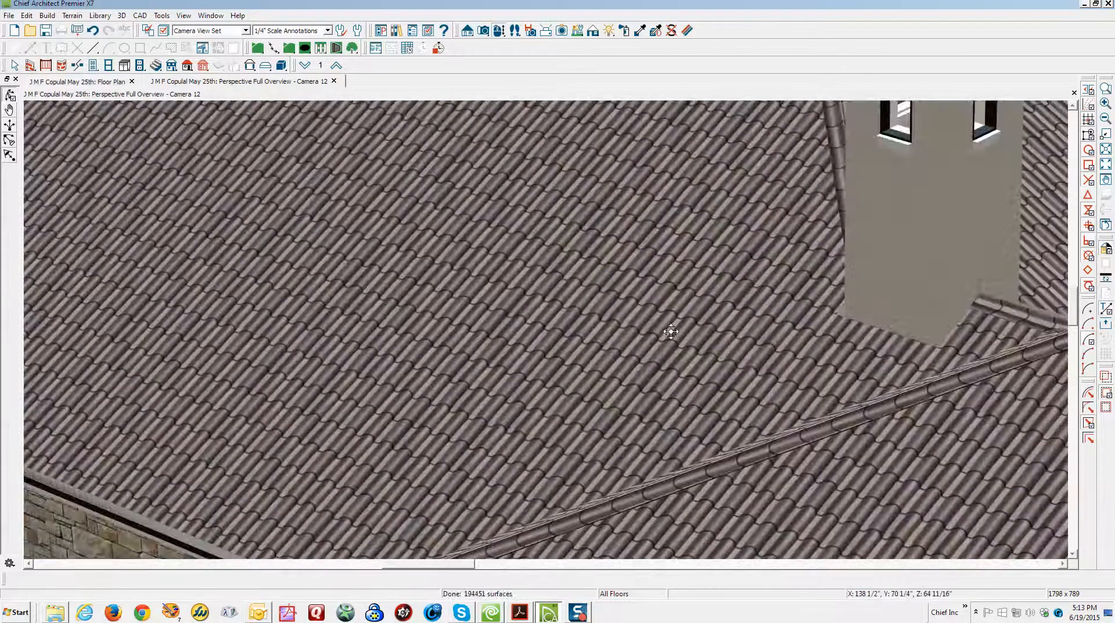
scroll(778, 308, "up", 6)
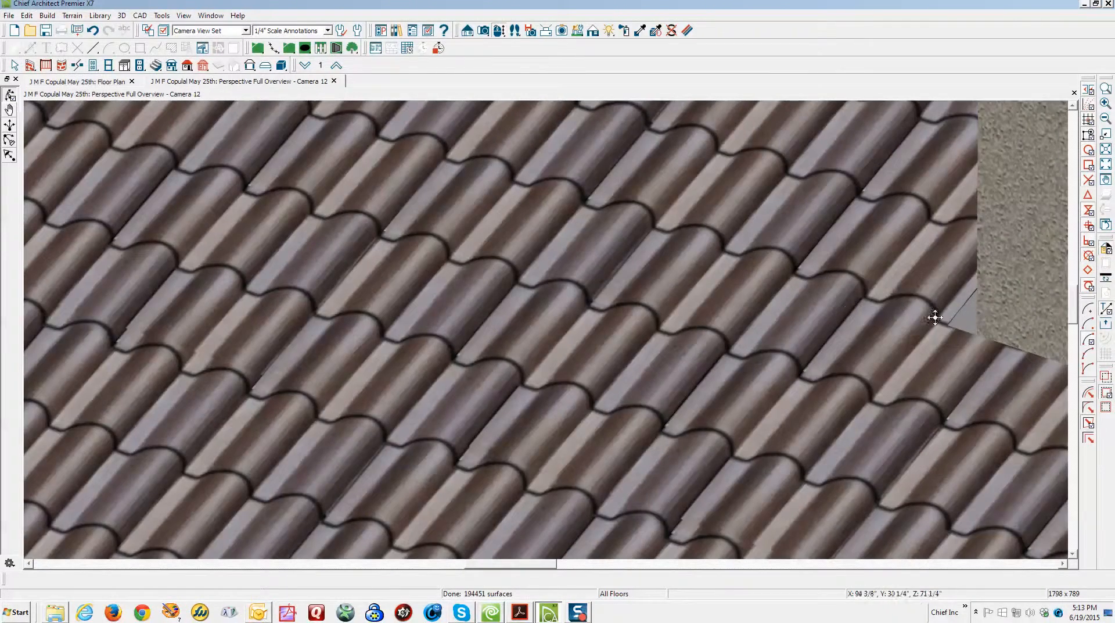
left_click(957, 307)
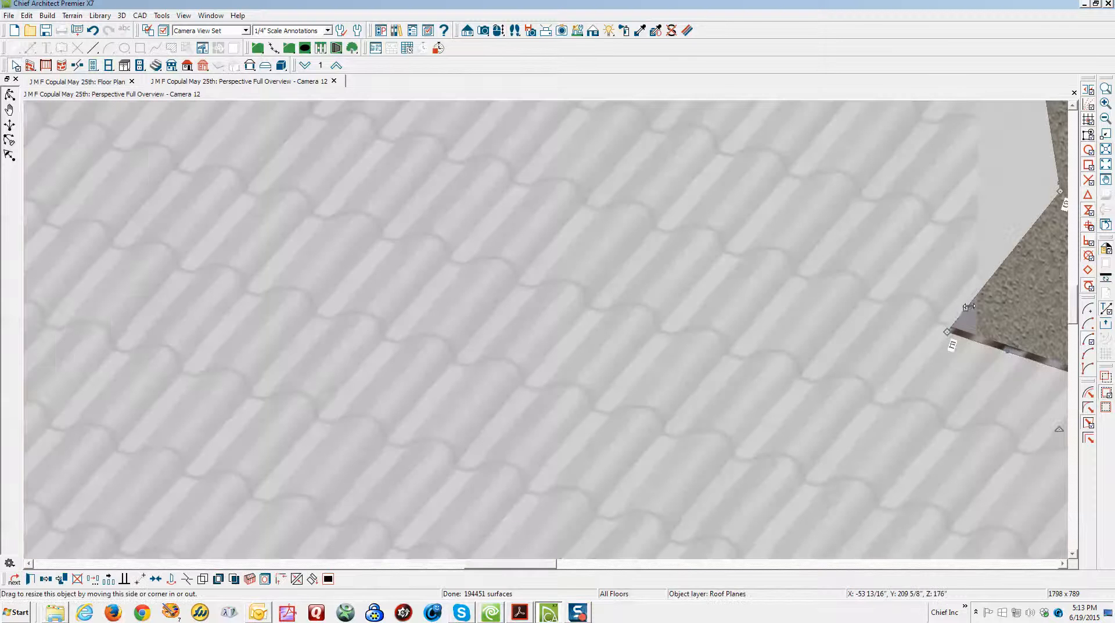
left_click_drag(969, 310, 973, 314)
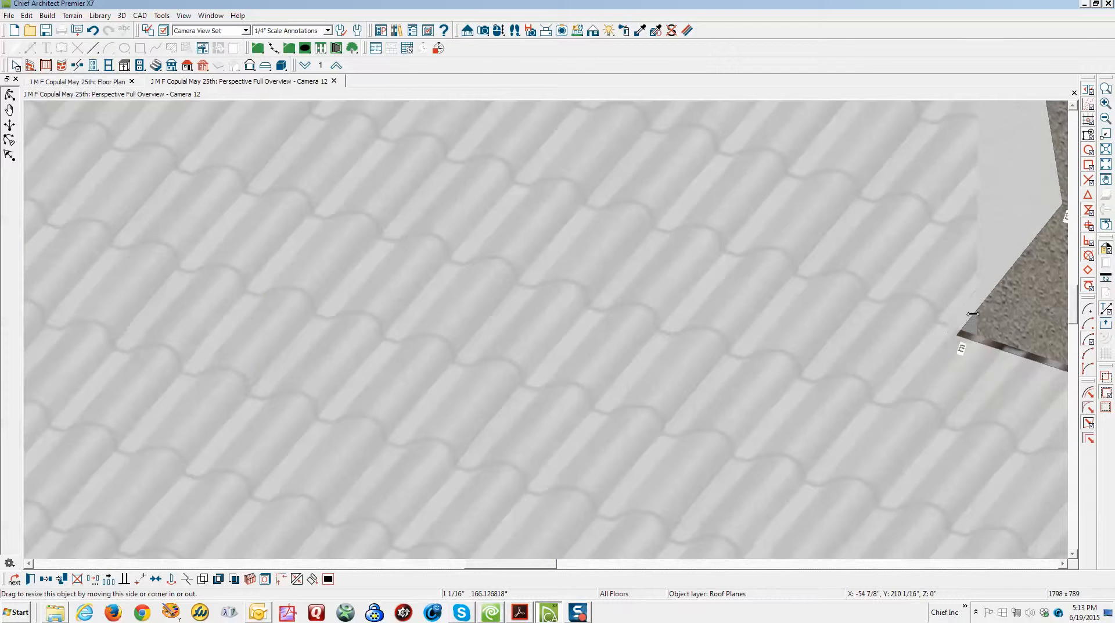
left_click_drag(950, 336, 950, 336)
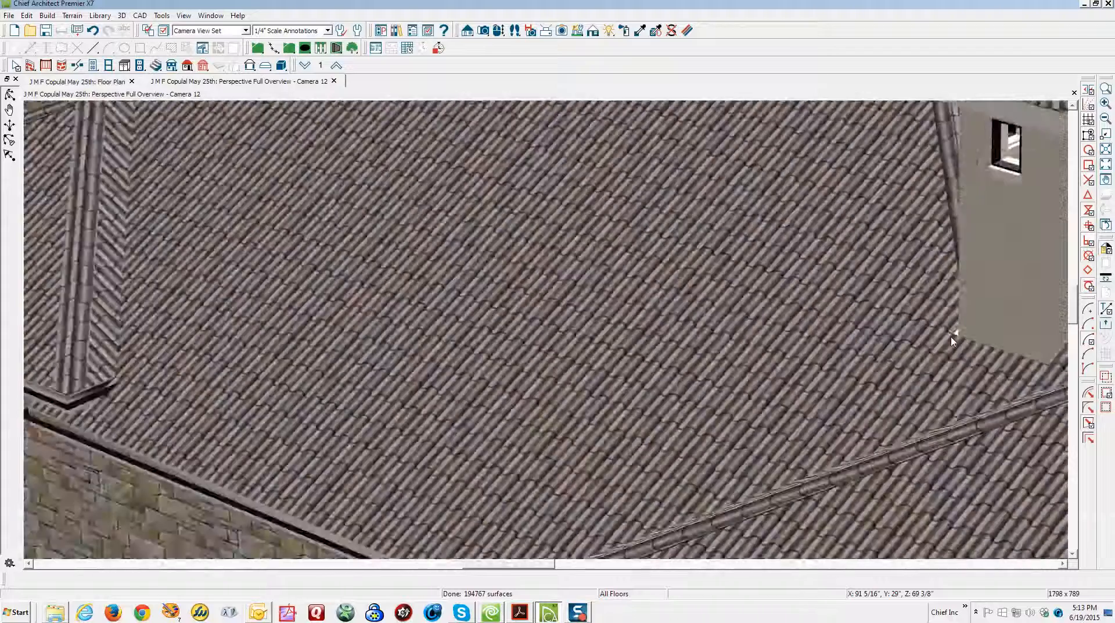
Inspect the chimney base for remaining gaps and review the finished roof from all sides of the house.
scroll(952, 337, "down", 10)
scroll(952, 337, "up", 1)
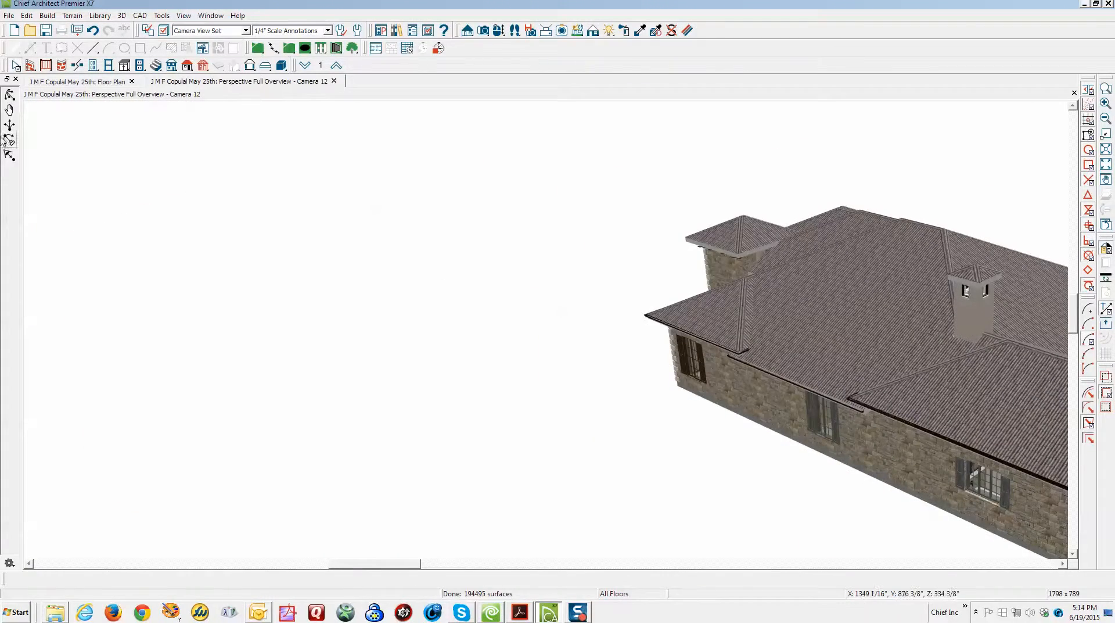
left_click(9, 94)
left_click_drag(436, 319, 662, 372)
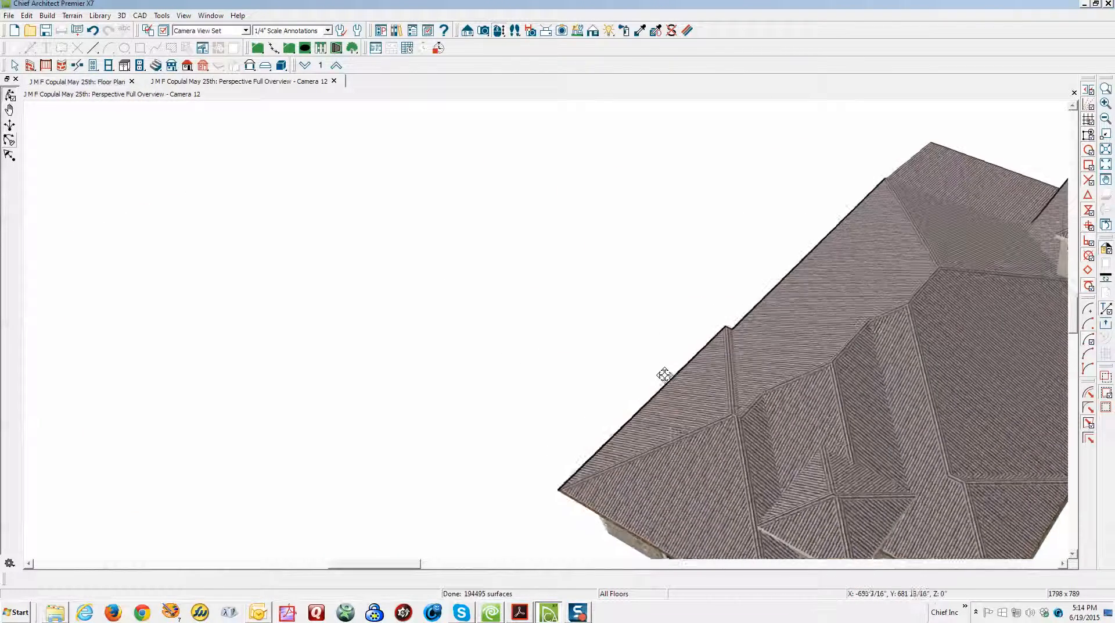
left_click(1065, 564)
scroll(894, 300, "up", 2)
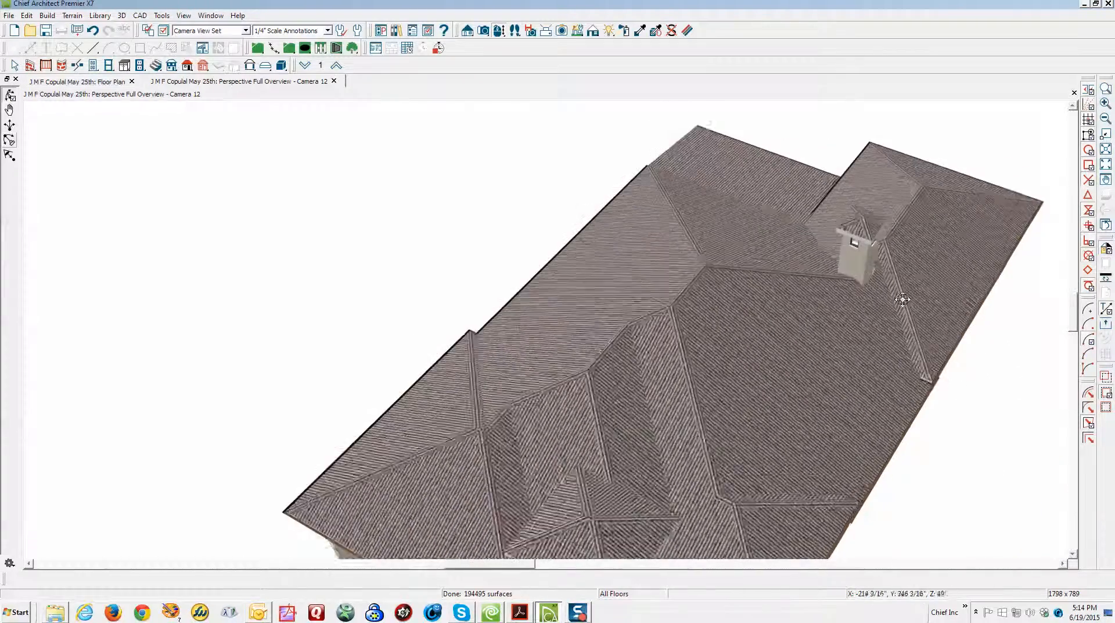
scroll(842, 269, "up", 10)
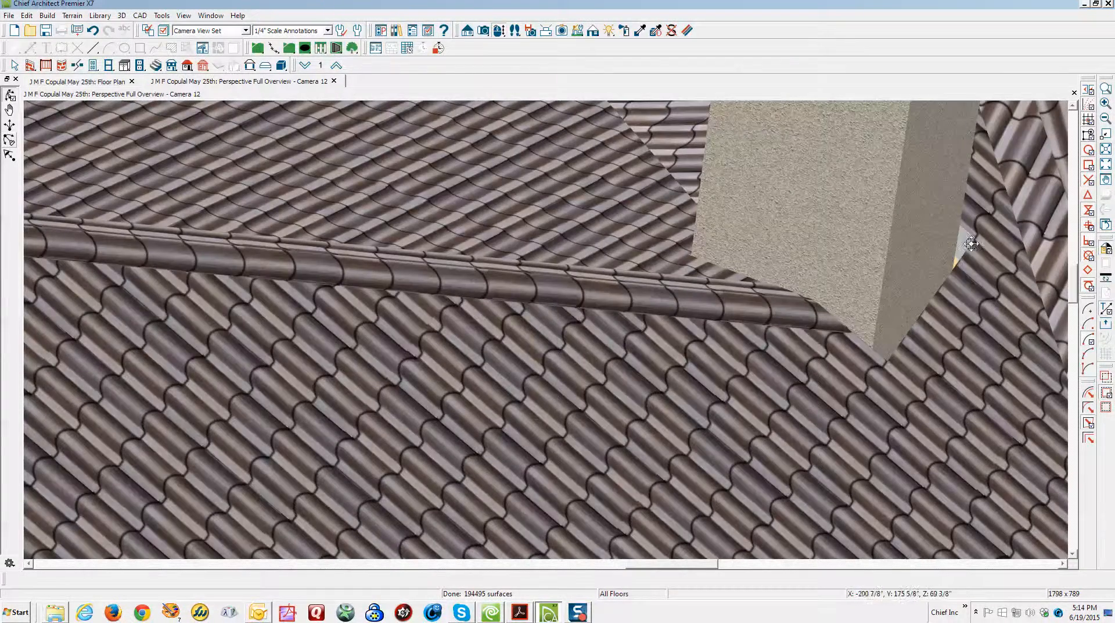
left_click_drag(931, 287, 918, 232)
scroll(860, 354, "down", 1)
scroll(860, 354, "down", 10)
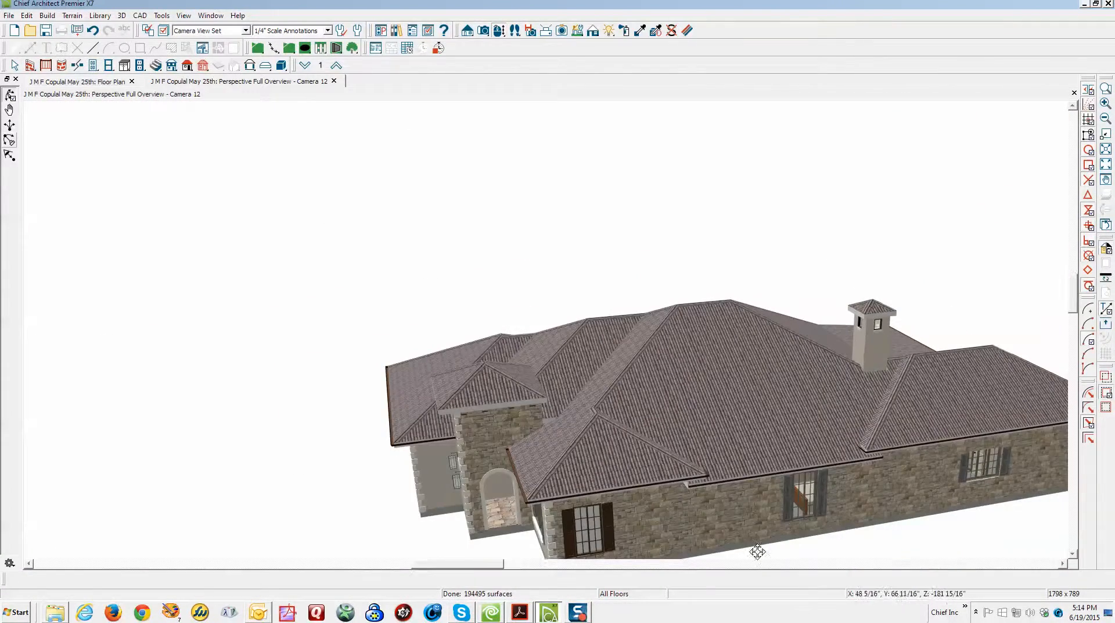
left_click_drag(757, 551, 599, 490)
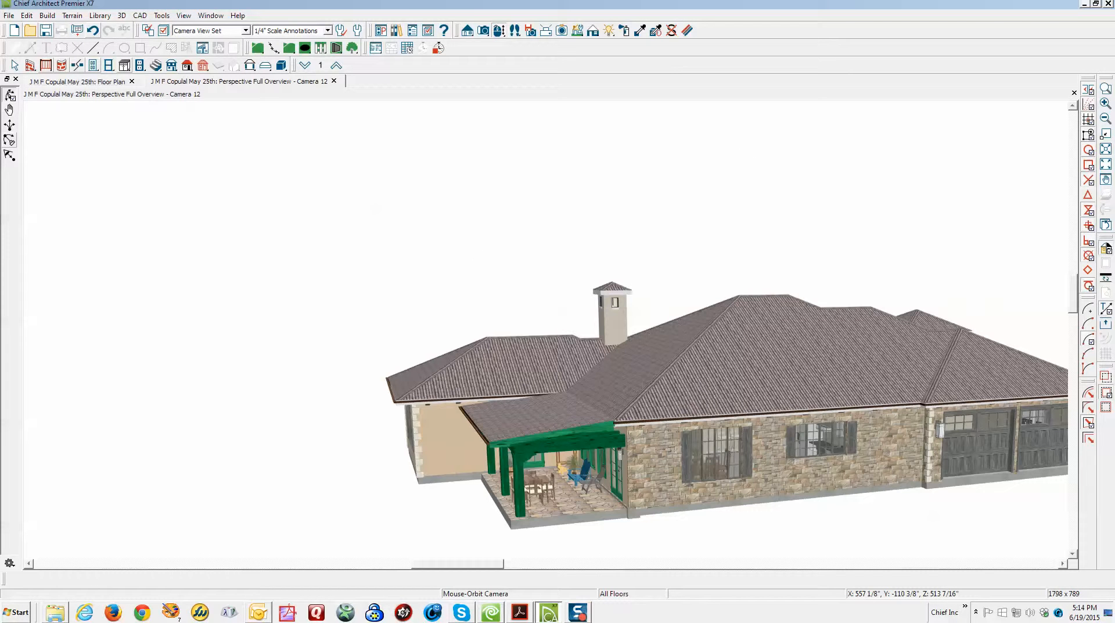
left_click(1073, 93)
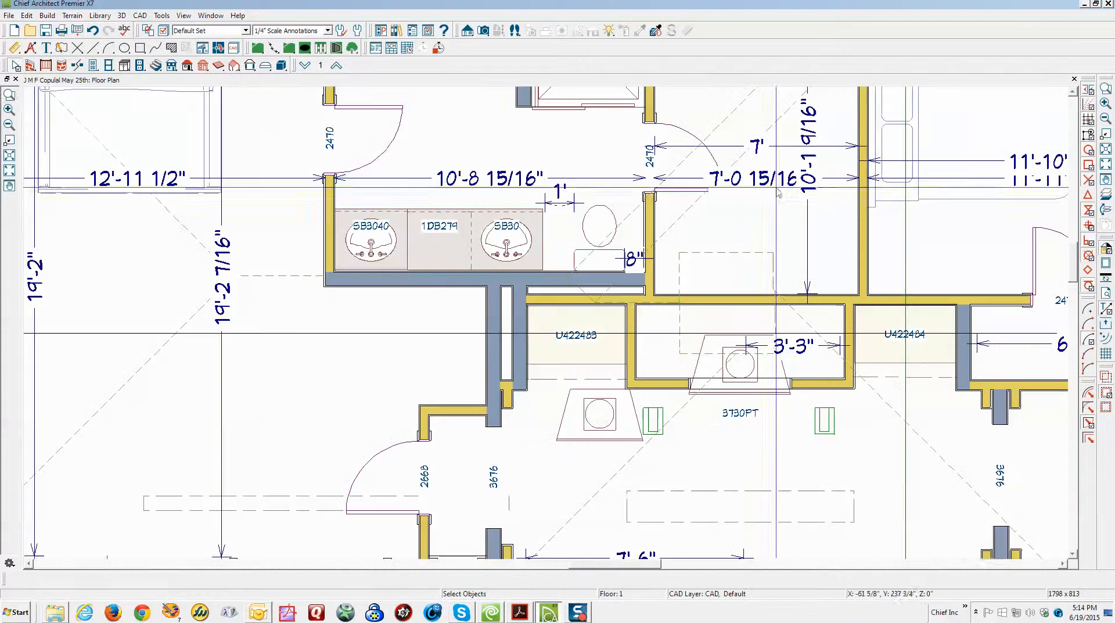
left_click(8, 12)
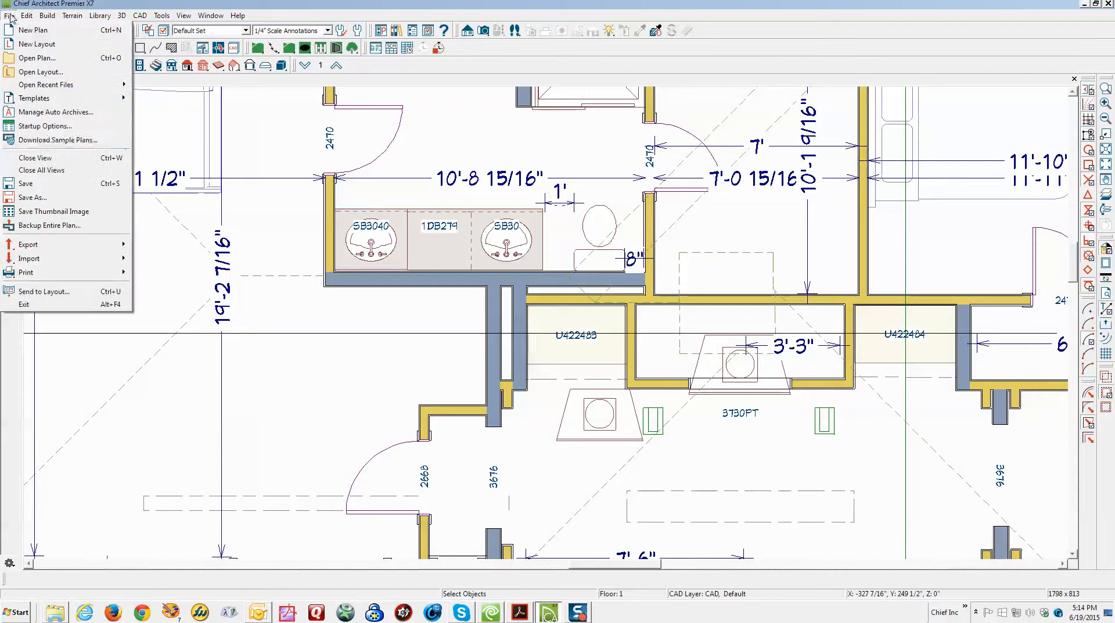
left_click(32, 198)
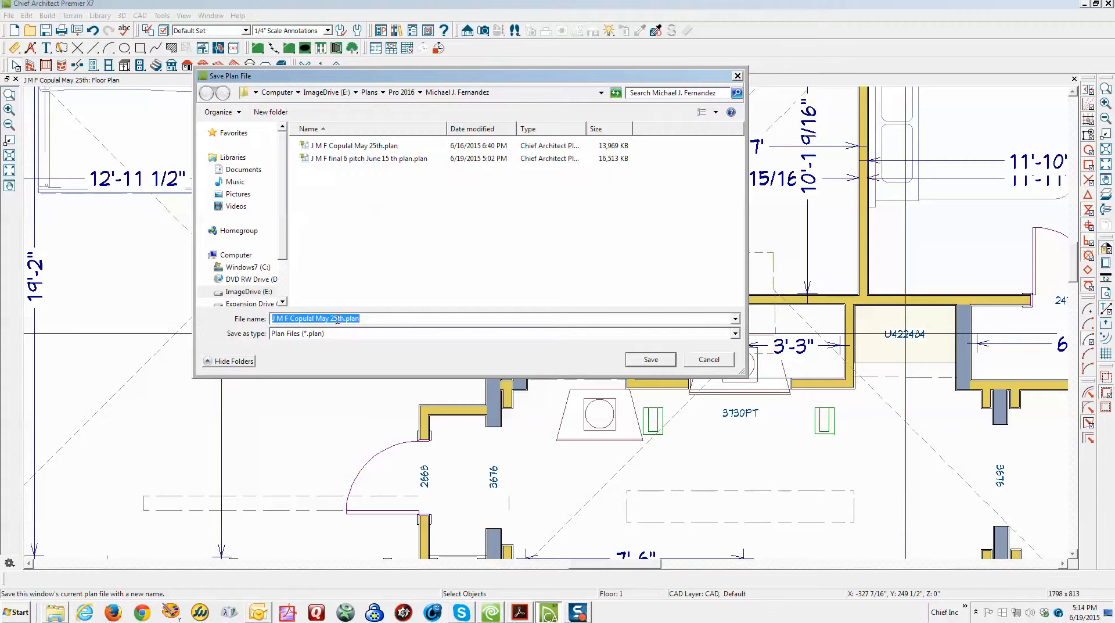
left_click_drag(337, 320, 334, 311)
key("BackSpace")
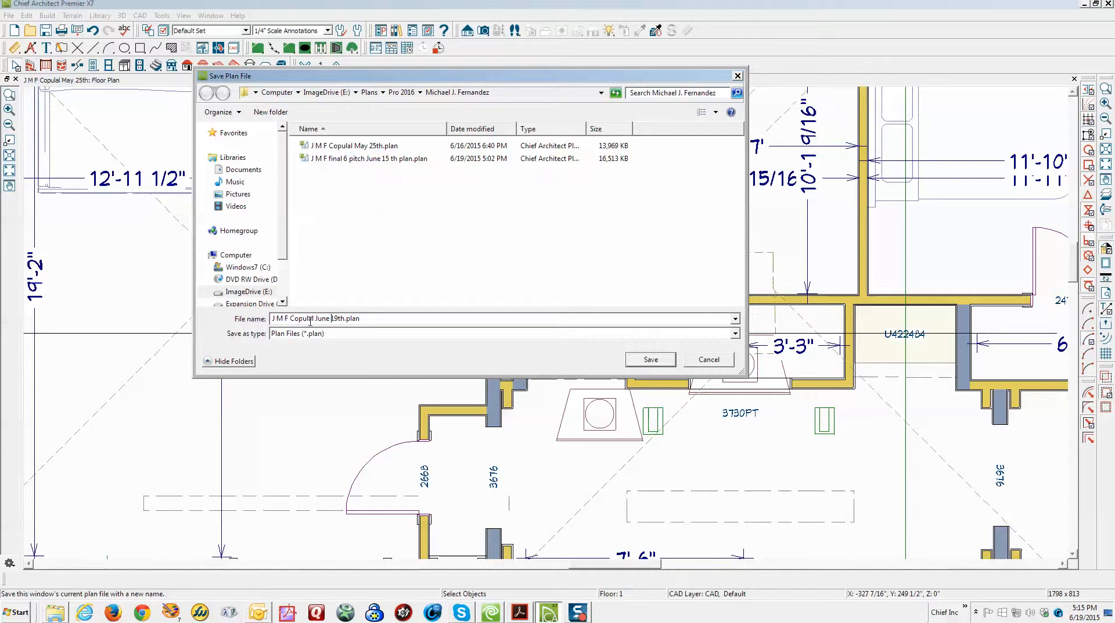
left_click(661, 361)
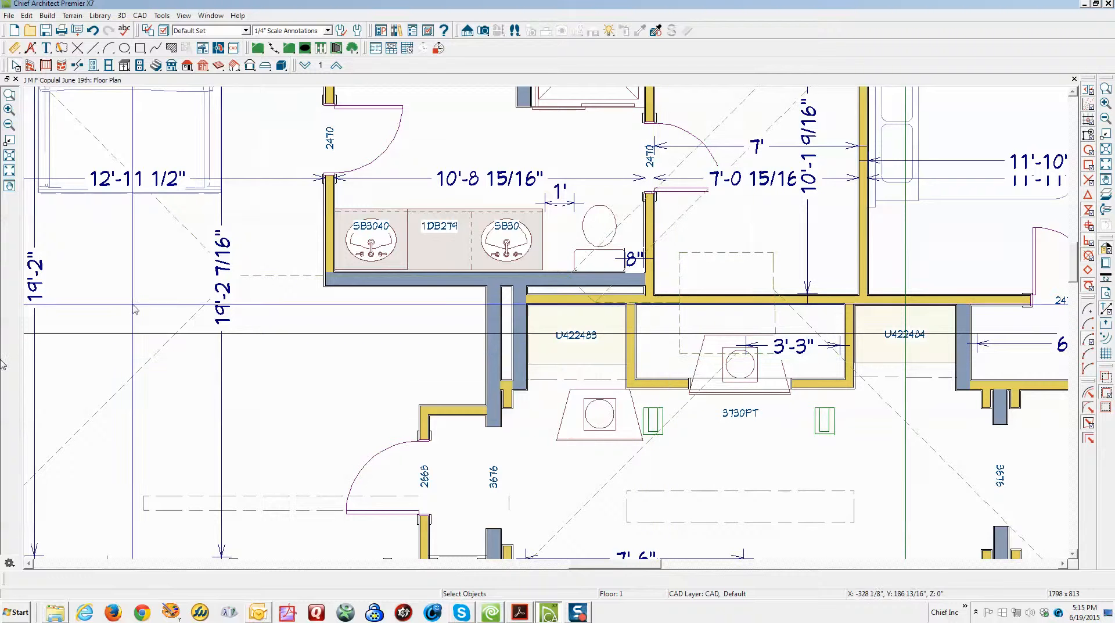